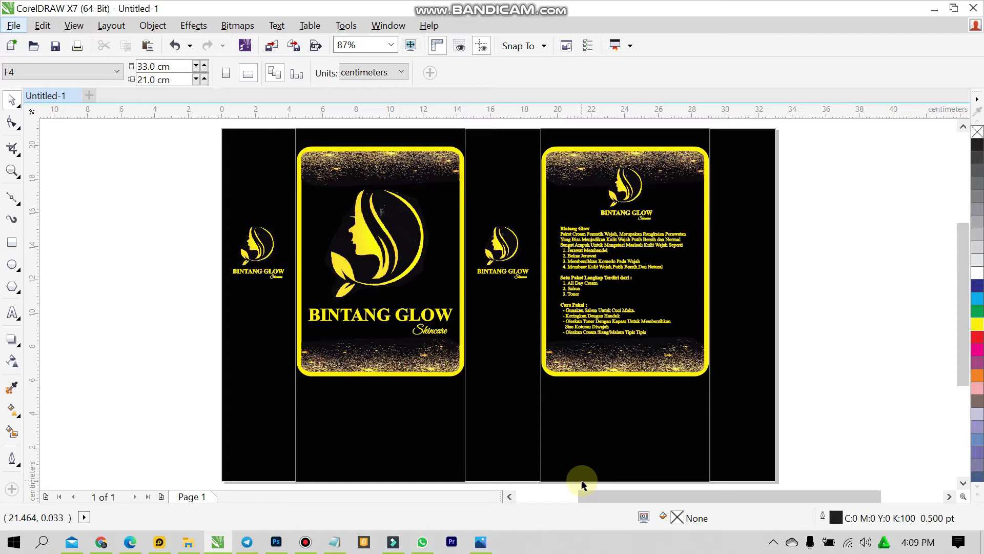
- Create a new blank document and set its units to centimetres
{"action": "left_click", "coordinate": [13, 25]}
{"action": "left_click", "coordinate": [31, 41]}
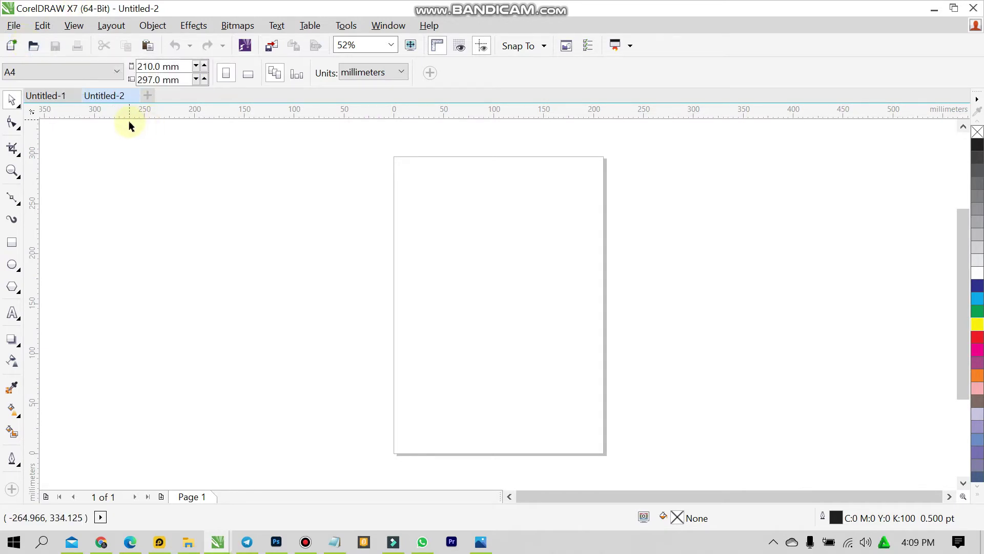
{"action": "left_click", "coordinate": [374, 72]}
{"action": "left_click", "coordinate": [361, 238]}
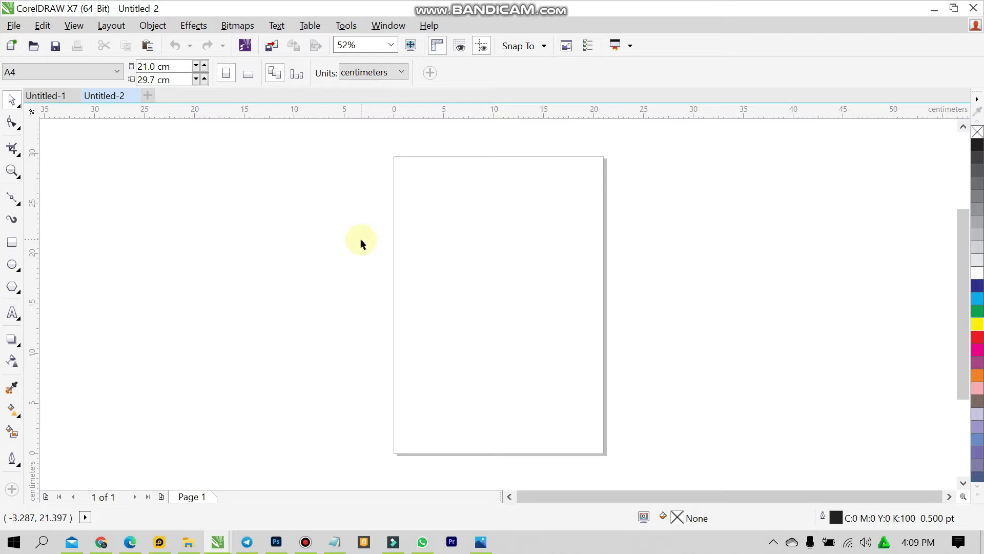
- Set the new document's page size to 33 cm wide by 21 cm high, matching the finished packaging design
{"action": "left_click", "coordinate": [46, 96]}
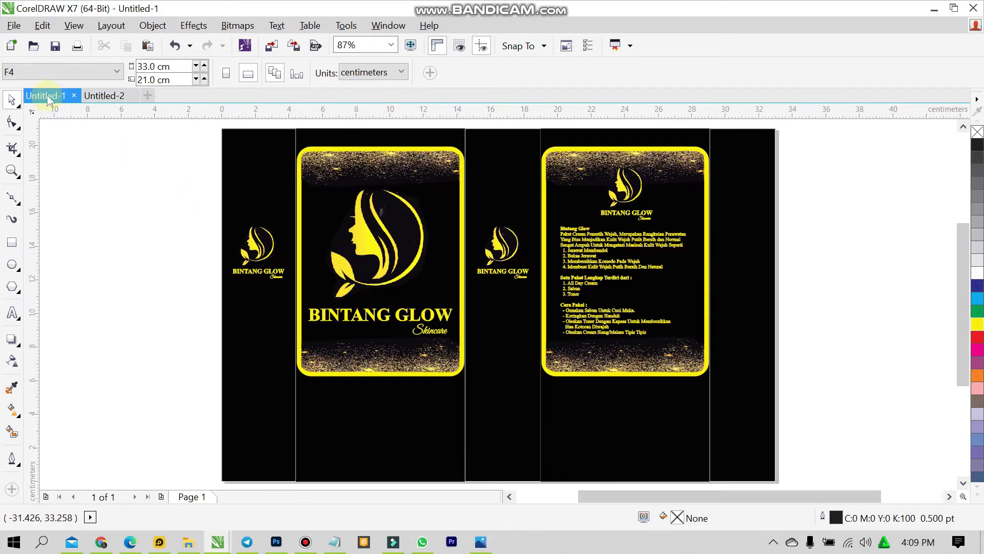
{"action": "left_click", "coordinate": [128, 95]}
{"action": "left_click_drag", "start_coordinate": [175, 66], "coordinate": [92, 67]}
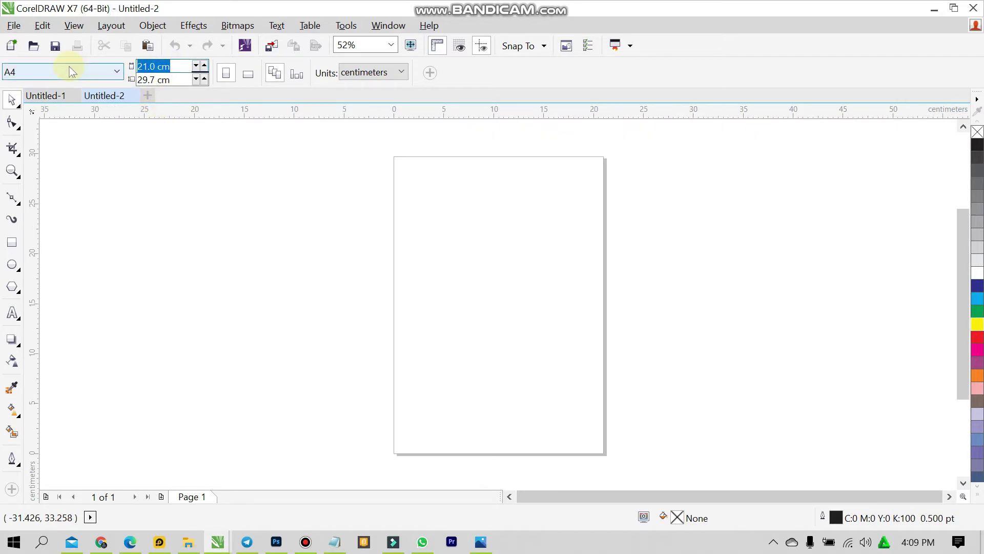
{"action": "type", "text": "33"}
{"action": "key", "text": "Tab"}
{"action": "type", "text": "21"}
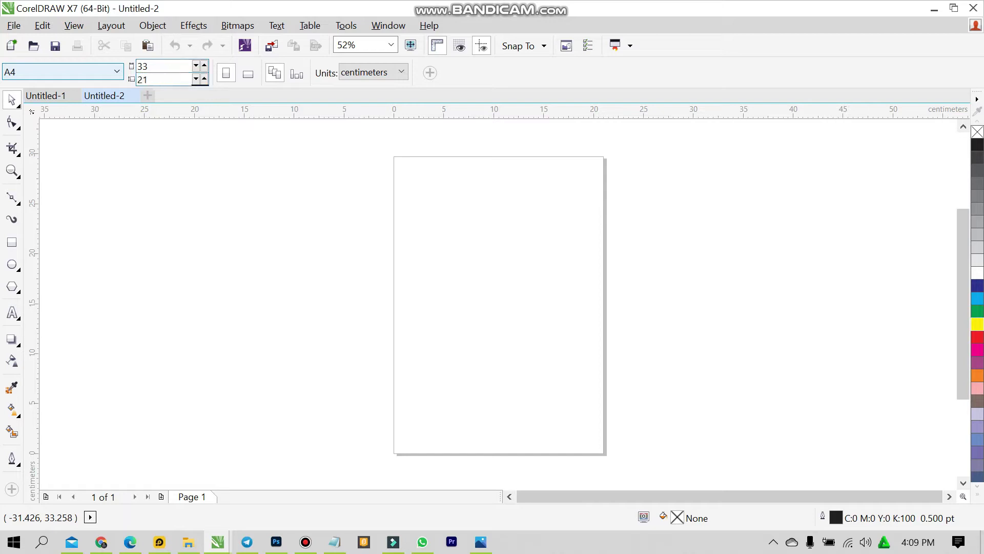
{"action": "key", "text": "Return"}
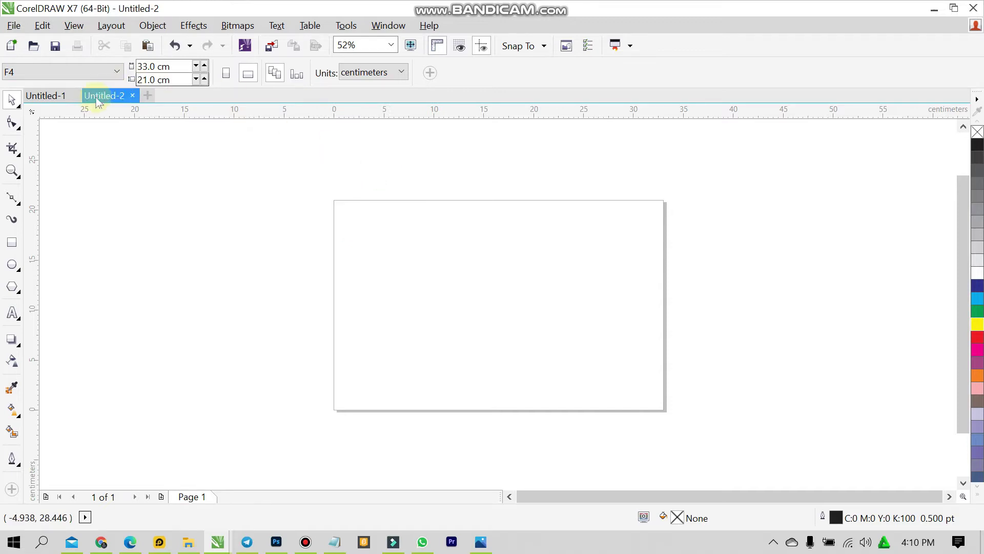
- Check the side panel's size in Untitled-1, then draw a 4.4 × 21 cm rectangle in Untitled-2
{"action": "left_click", "coordinate": [45, 95]}
{"action": "left_click", "coordinate": [227, 195]}
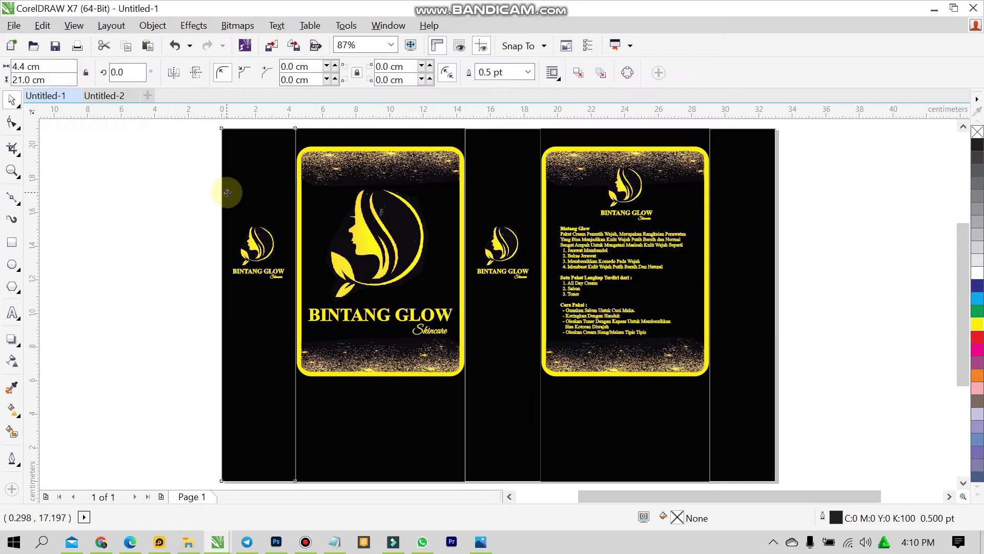
{"action": "left_click", "coordinate": [103, 96]}
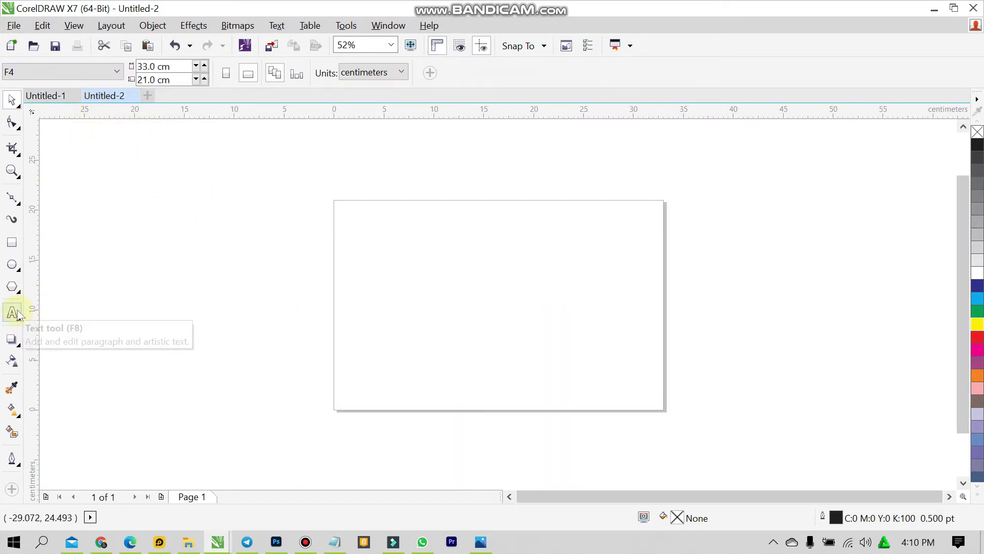
{"action": "left_click", "coordinate": [15, 245]}
{"action": "left_click_drag", "start_coordinate": [379, 256], "coordinate": [413, 306]}
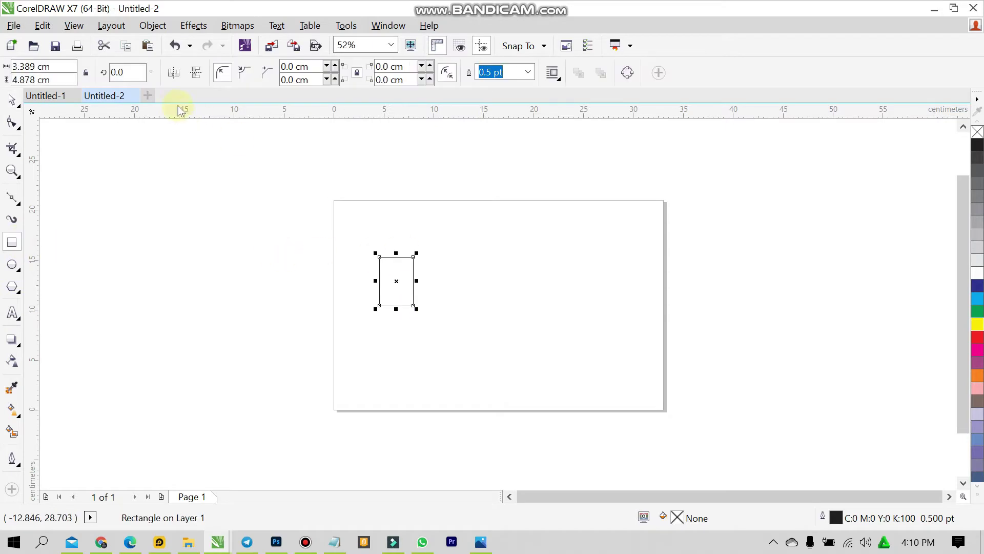
{"action": "left_click", "coordinate": [5, 68]}
{"action": "type", "text": "4."}
{"action": "key", "text": "Tab"}
{"action": "type", "text": "21"}
{"action": "key", "text": "Return"}
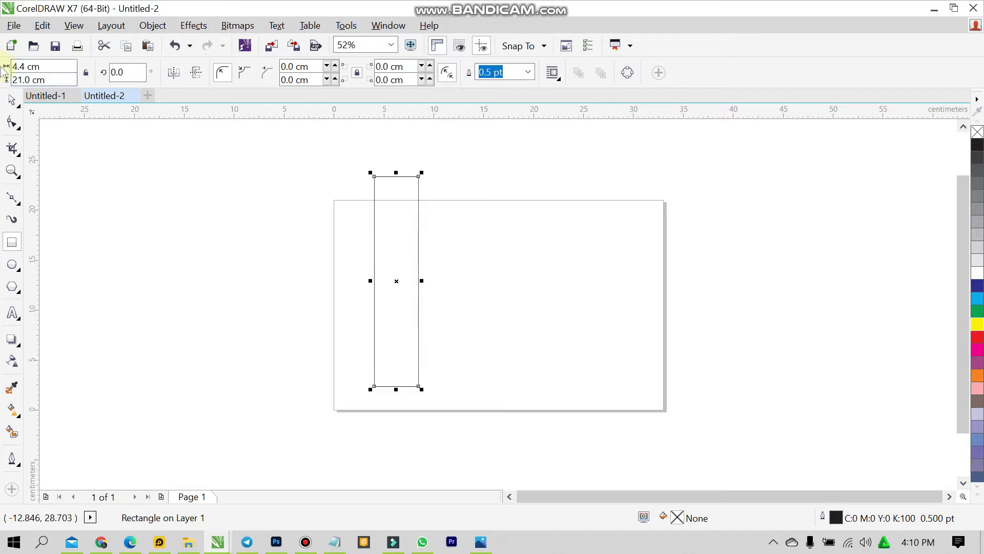
- Fill the side panel rectangle with deep black, C75 M68 Y65 K90
{"action": "left_click", "coordinate": [977, 147]}
{"action": "double_click", "coordinate": [677, 517]}
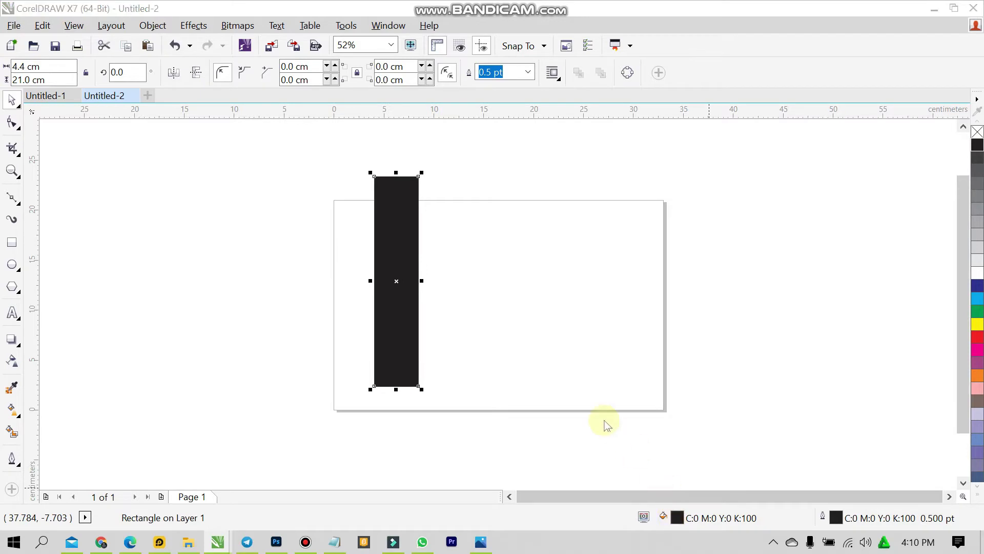
{"action": "left_click_drag", "start_coordinate": [555, 358], "coordinate": [380, 464]}
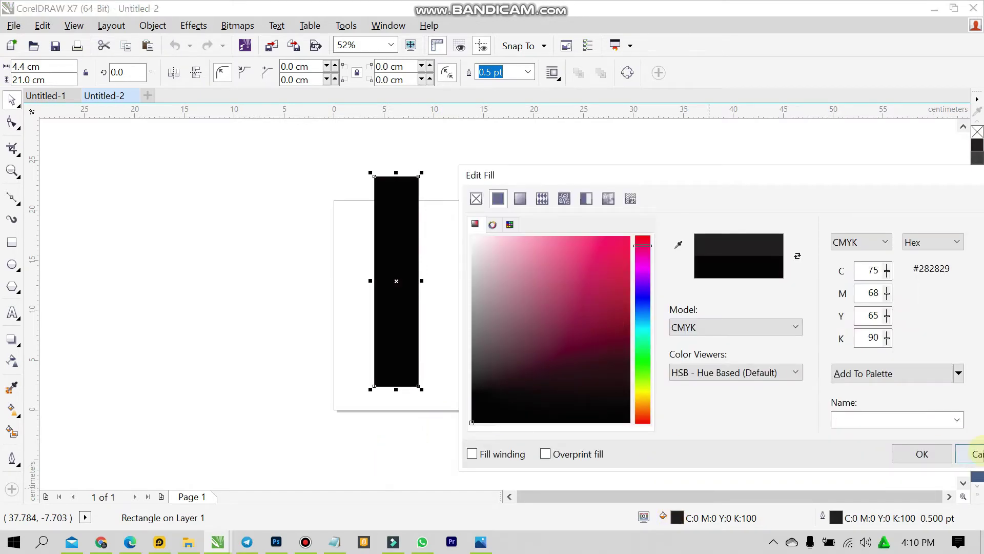
{"action": "left_click", "coordinate": [925, 453]}
- Move the black side panel so its upper-left corner sits exactly on the page's upper-left corner
{"action": "scroll", "coordinate": [373, 213], "scroll_direction": "up", "scroll_amount": 2}
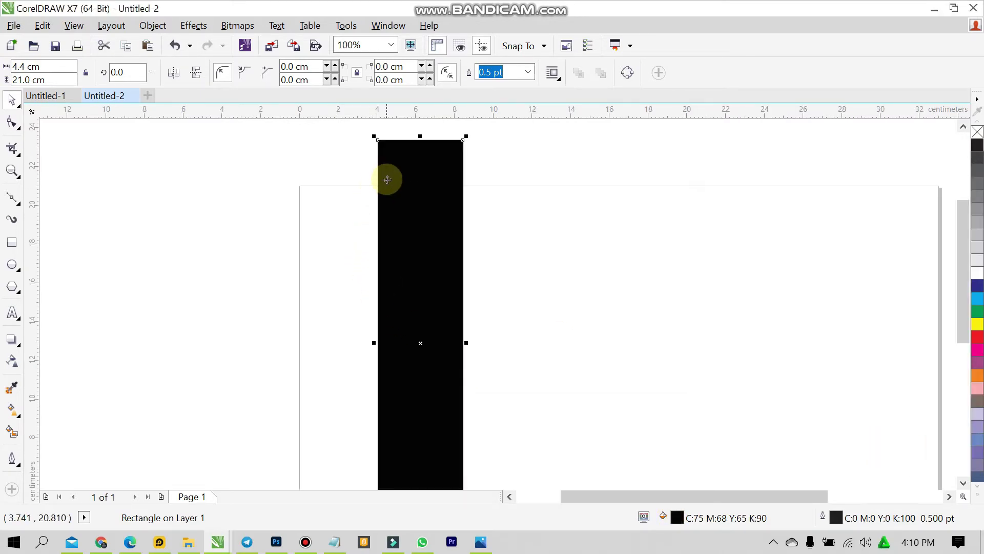
{"action": "left_click_drag", "start_coordinate": [377, 139], "coordinate": [298, 183]}
{"action": "scroll", "coordinate": [300, 187], "scroll_direction": "up", "scroll_amount": 4}
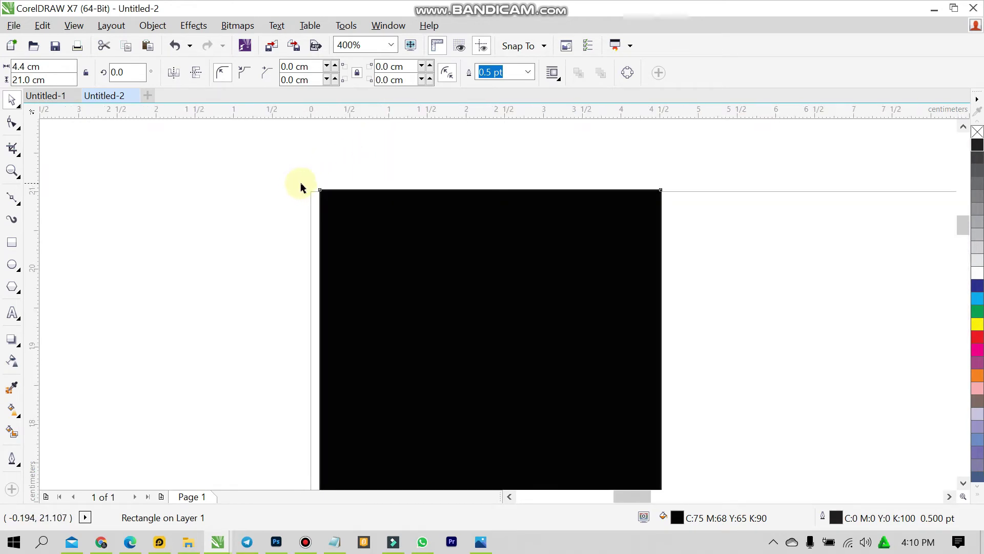
{"action": "scroll", "coordinate": [773, 347], "scroll_direction": "up", "scroll_amount": 3}
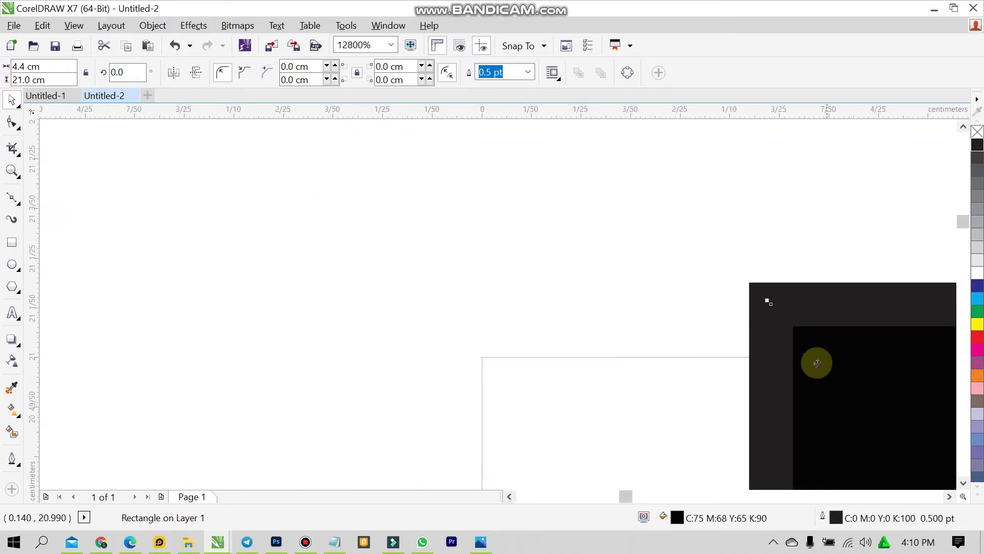
{"action": "left_click_drag", "start_coordinate": [767, 301], "coordinate": [483, 357]}
{"action": "scroll", "coordinate": [521, 282], "scroll_direction": "down", "scroll_amount": 4}
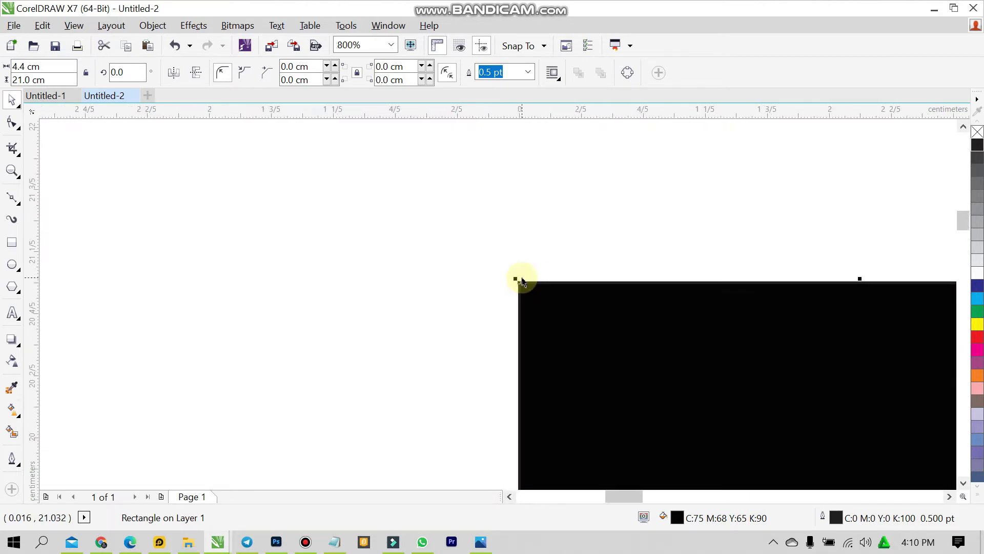
{"action": "scroll", "coordinate": [521, 282], "scroll_direction": "down", "scroll_amount": 3}
{"action": "left_click", "coordinate": [442, 330]}
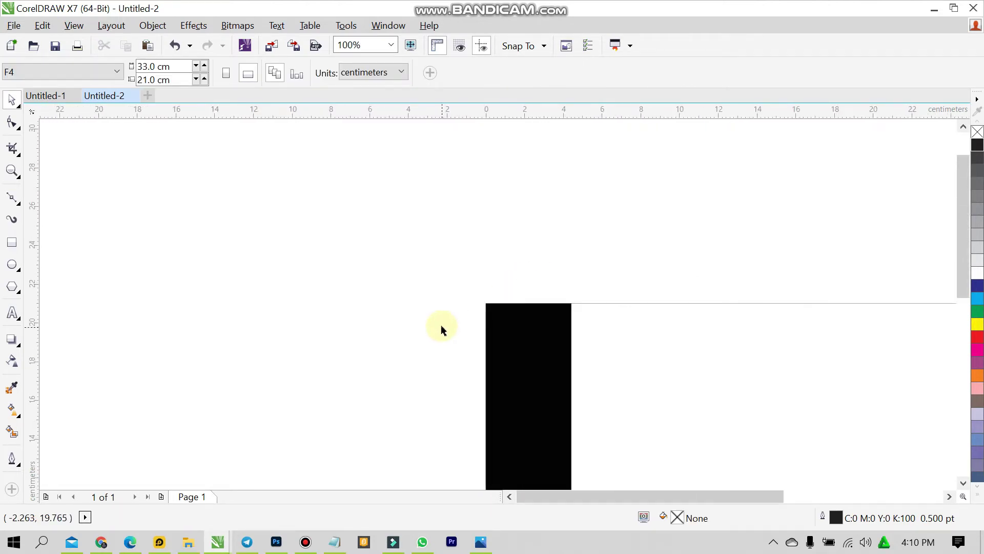
- Copy the small Bintang Glow logo from the side panel in Untitled-1 onto the black side panel in Untitled-2
{"action": "scroll", "coordinate": [529, 301], "scroll_direction": "down", "scroll_amount": 2}
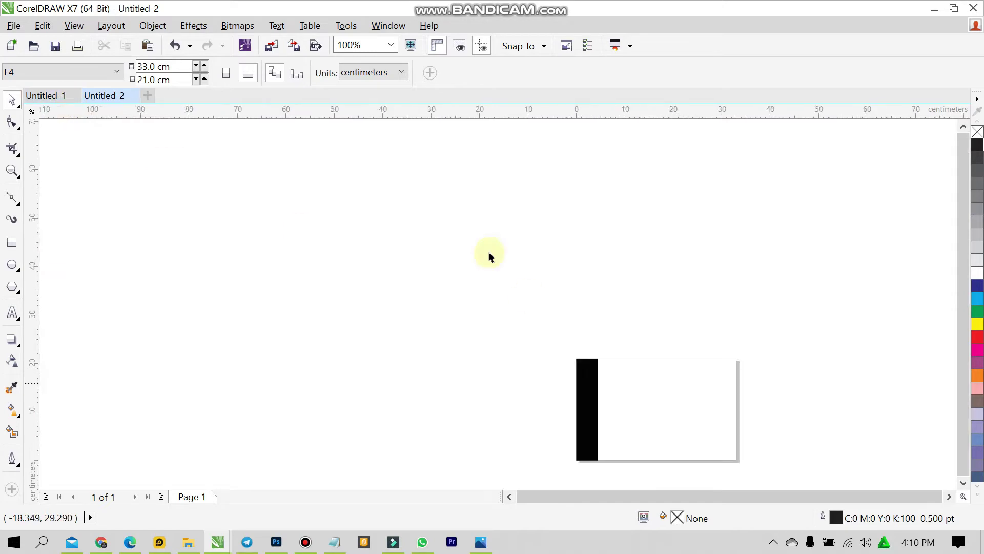
{"action": "left_click", "coordinate": [391, 45]}
{"action": "left_click", "coordinate": [356, 99]}
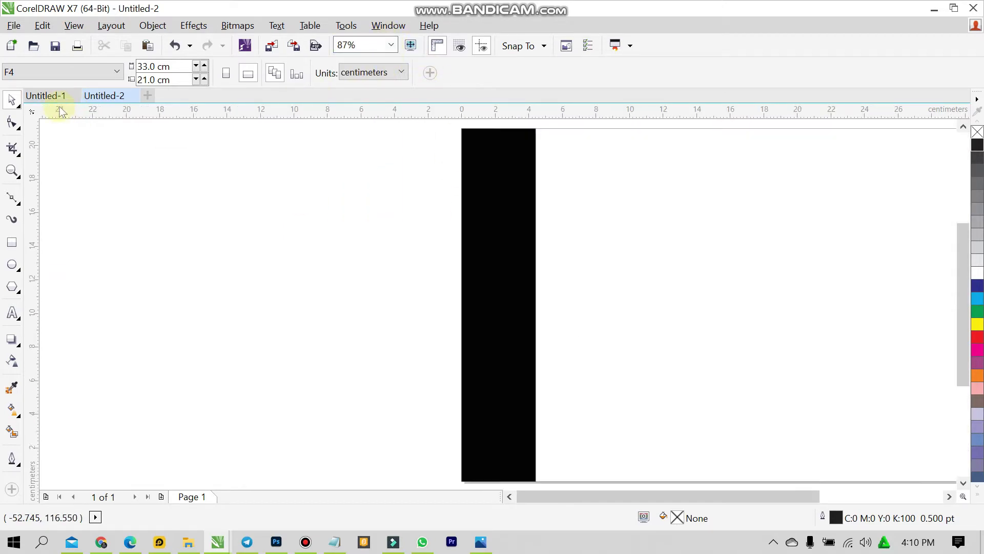
{"action": "left_click", "coordinate": [51, 96]}
{"action": "left_click_drag", "start_coordinate": [229, 251], "coordinate": [255, 246]}
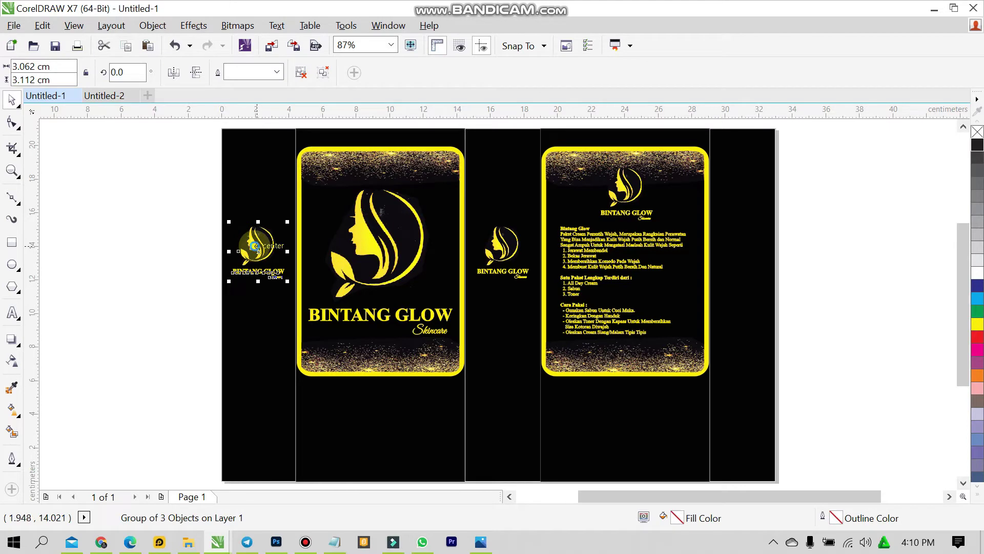
{"action": "left_click", "coordinate": [326, 136]}
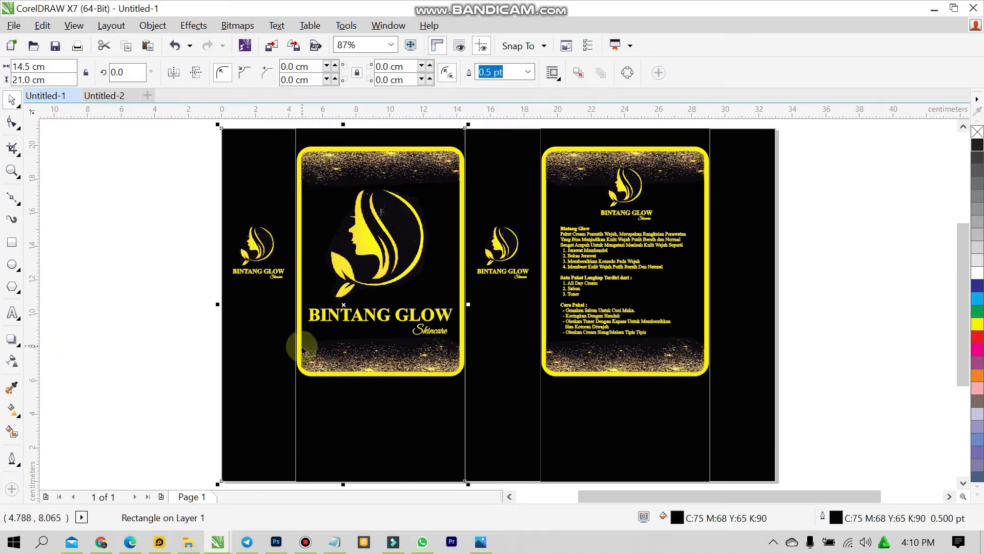
{"action": "left_click", "coordinate": [695, 142]}
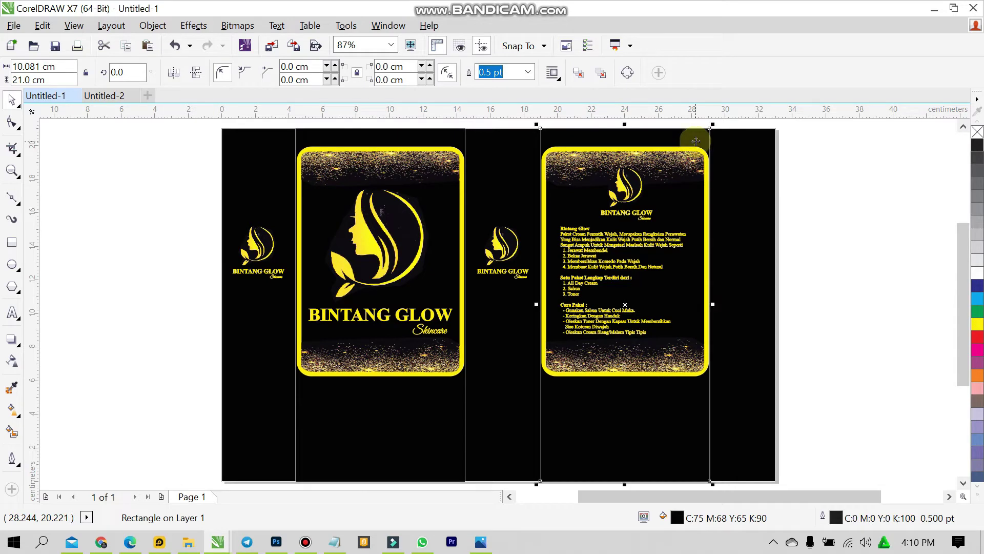
{"action": "left_click", "coordinate": [119, 97]}
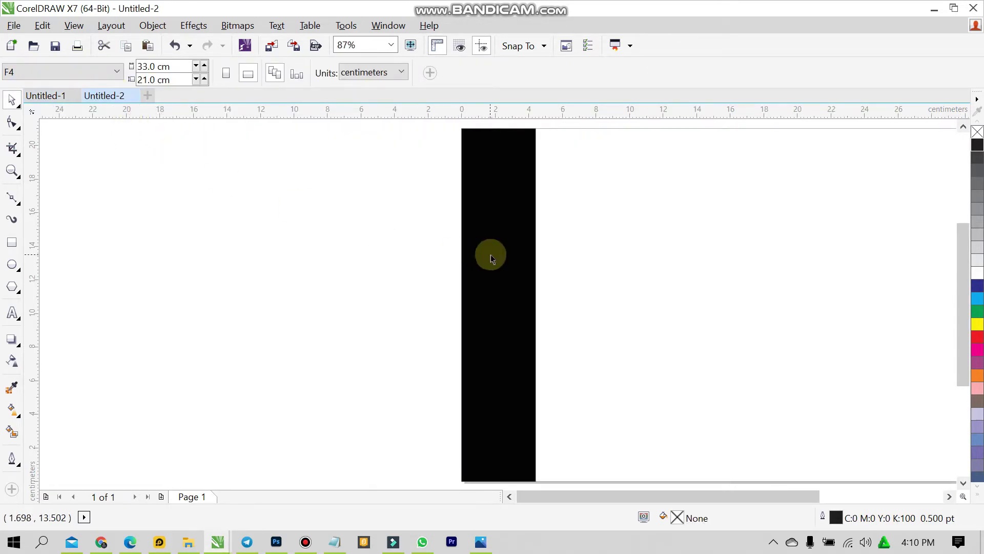
{"action": "scroll", "coordinate": [600, 270], "scroll_direction": "down", "scroll_amount": 4}
{"action": "scroll", "coordinate": [600, 270], "scroll_direction": "up", "scroll_amount": 2}
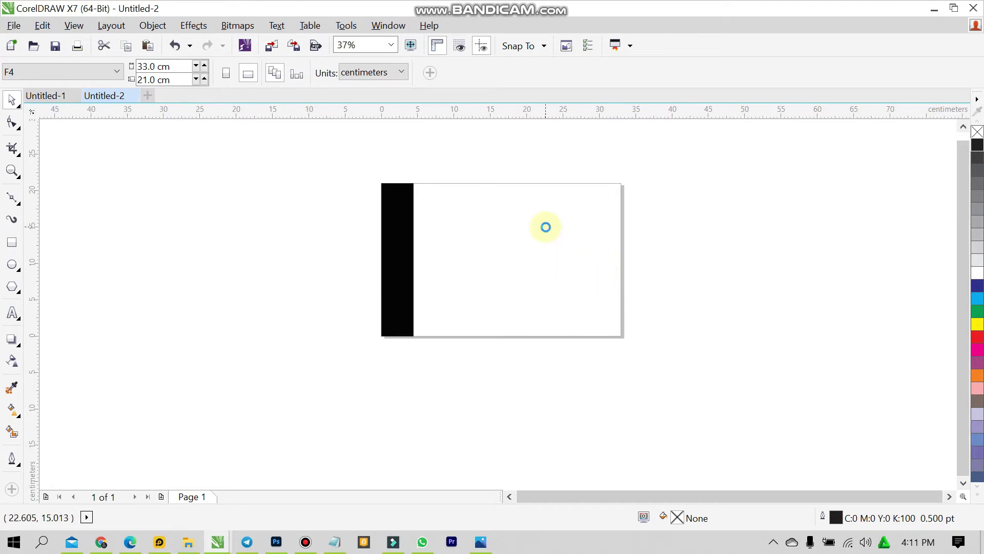
{"action": "scroll", "coordinate": [405, 240], "scroll_direction": "up", "scroll_amount": 2}
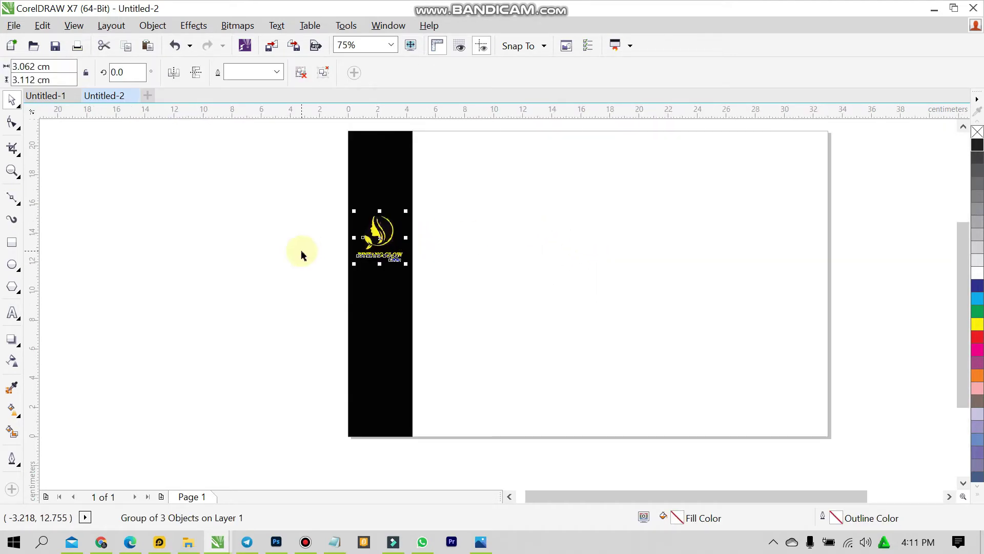
{"action": "left_click", "coordinate": [342, 225]}
{"action": "scroll", "coordinate": [364, 212], "scroll_direction": "down", "scroll_amount": 2}
{"action": "scroll", "coordinate": [365, 213], "scroll_direction": "up", "scroll_amount": 2}
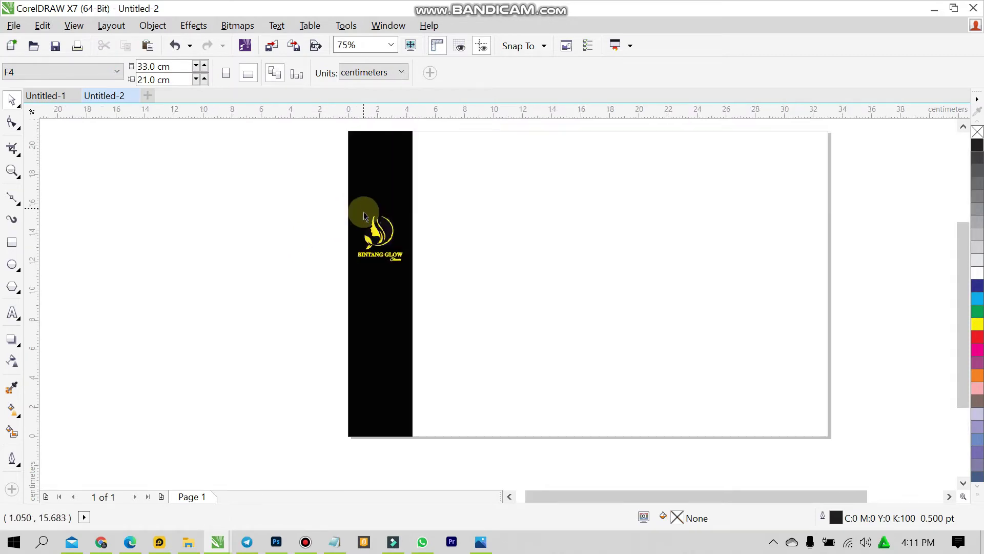
- Draw a 10 × 21 cm rectangle for the front panel and place it flush against the black side panel's right edge
{"action": "left_click", "coordinate": [12, 242]}
{"action": "left_click_drag", "start_coordinate": [452, 149], "coordinate": [615, 410]}
{"action": "left_click", "coordinate": [20, 66]}
{"action": "type", "text": "10"}
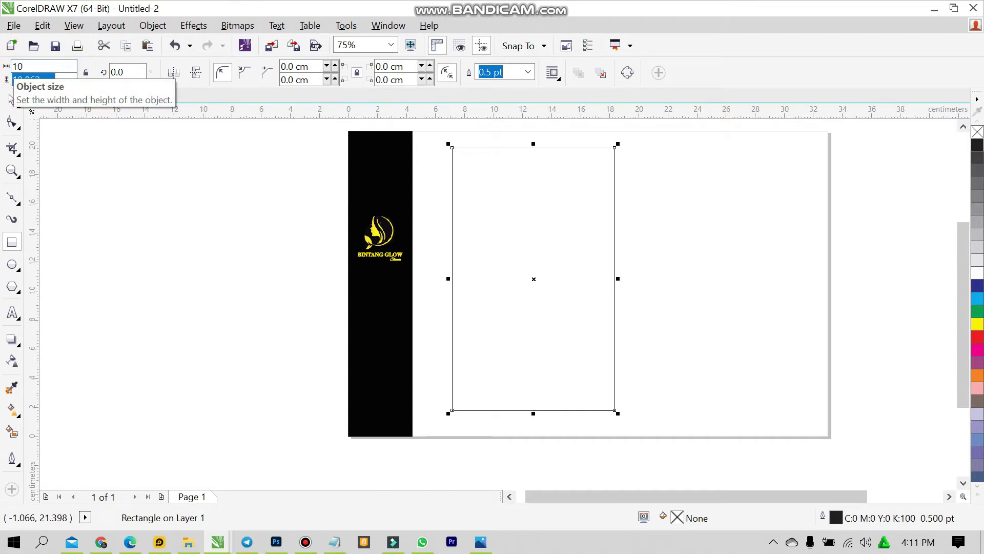
{"action": "type", "text": "21"}
{"action": "key", "text": "Return"}
{"action": "key", "text": "space"}
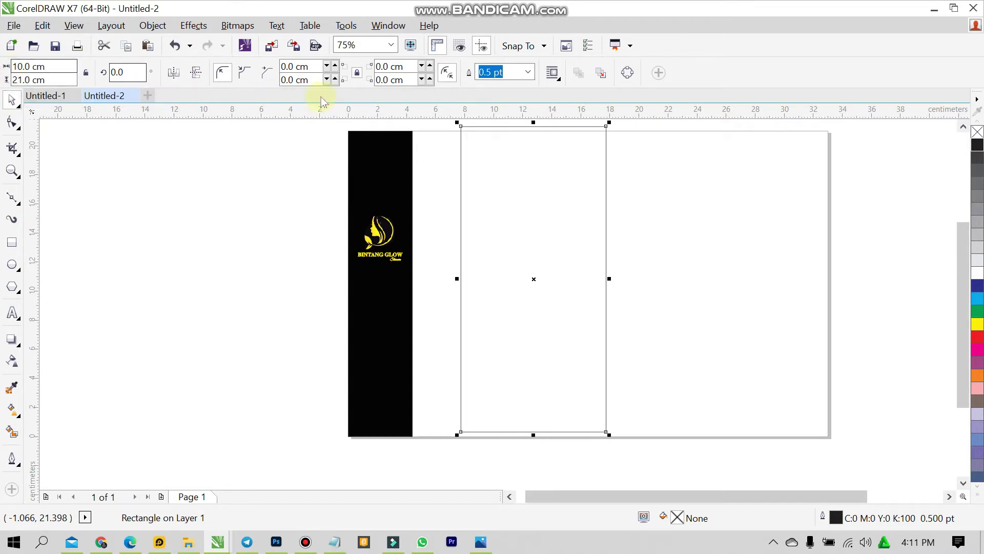
{"action": "left_click_drag", "start_coordinate": [459, 126], "coordinate": [413, 131]}
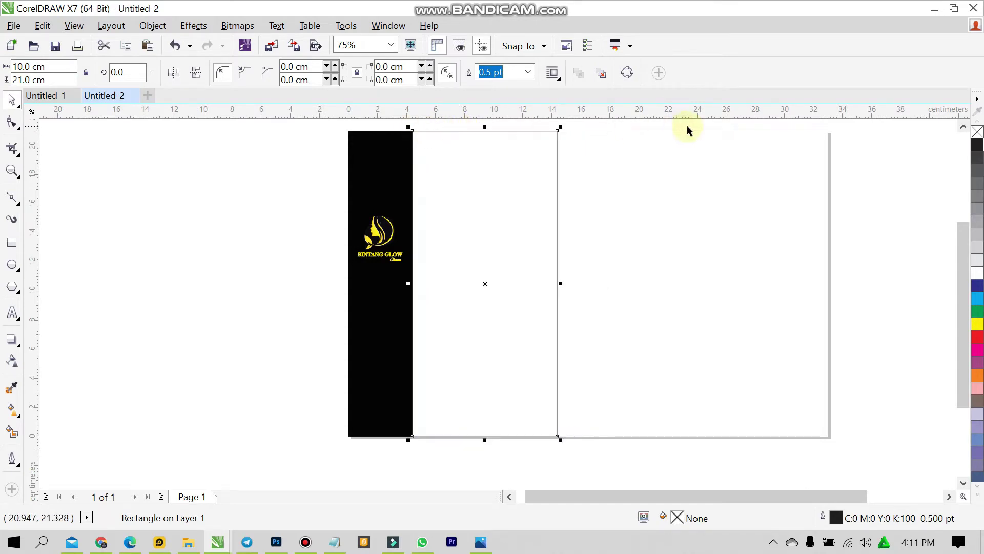
- Fill the front panel rectangle with deep black, C75 M68 Y65 K90
{"action": "left_click", "coordinate": [977, 156]}
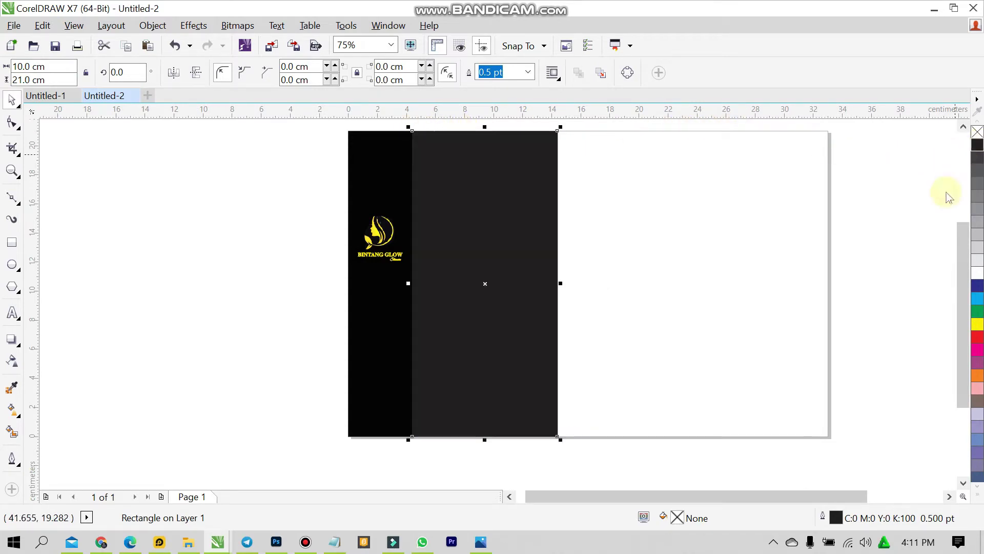
{"action": "double_click", "coordinate": [676, 516]}
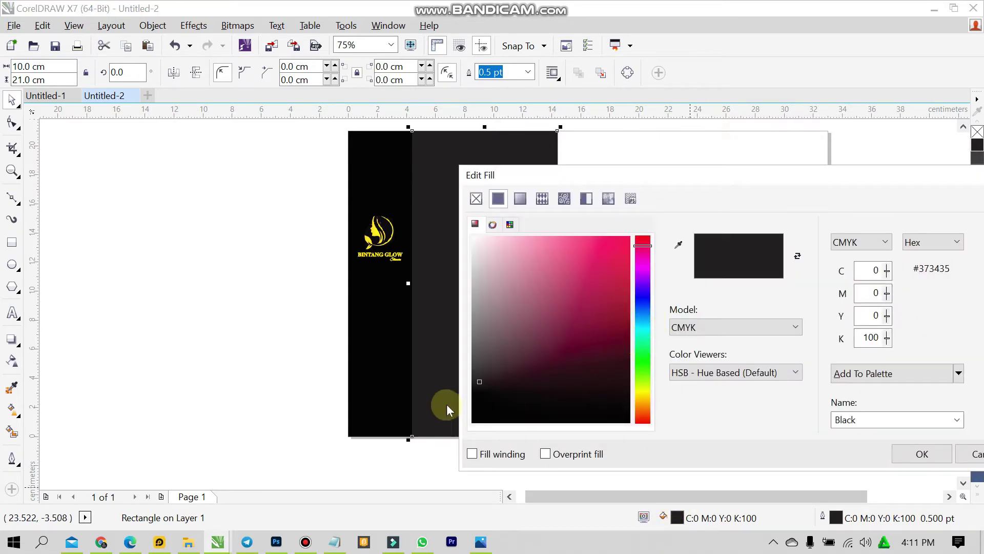
{"action": "left_click_drag", "start_coordinate": [477, 382], "coordinate": [471, 423]}
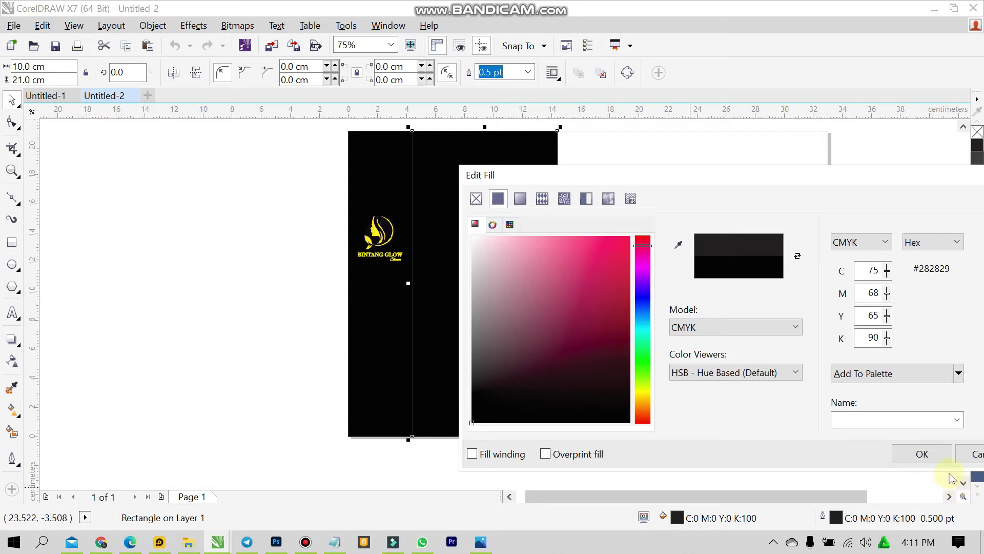
{"action": "left_click", "coordinate": [925, 454]}
{"action": "left_click", "coordinate": [186, 277]}
{"action": "left_click", "coordinate": [539, 175]}
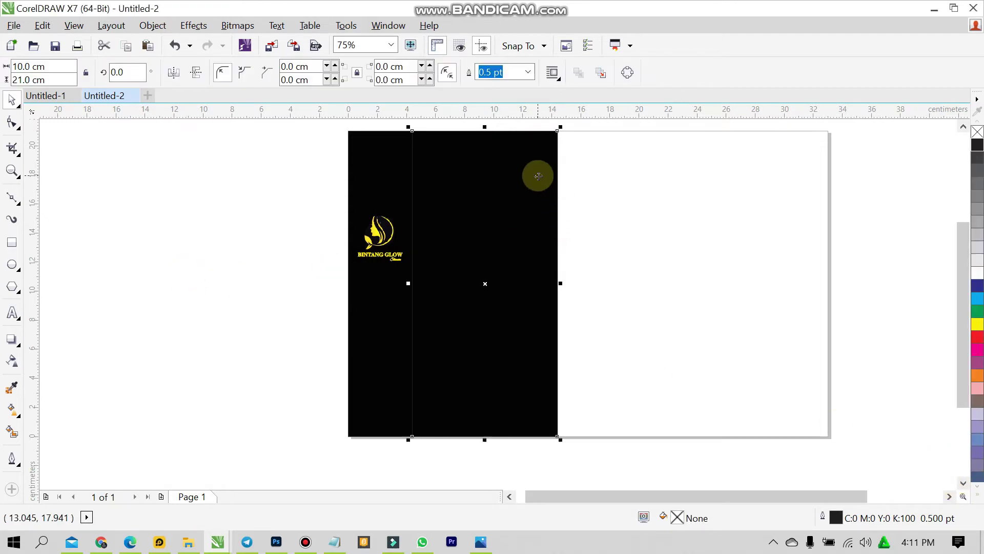
- Place a larger copy of the Bintang Glow logo, about 6 cm wide, in the upper middle of the front panel
{"action": "left_click", "coordinate": [231, 209]}
{"action": "left_click", "coordinate": [379, 228]}
{"action": "left_click_drag", "start_coordinate": [379, 228], "coordinate": [545, 195]}
{"action": "left_click", "coordinate": [645, 210]}
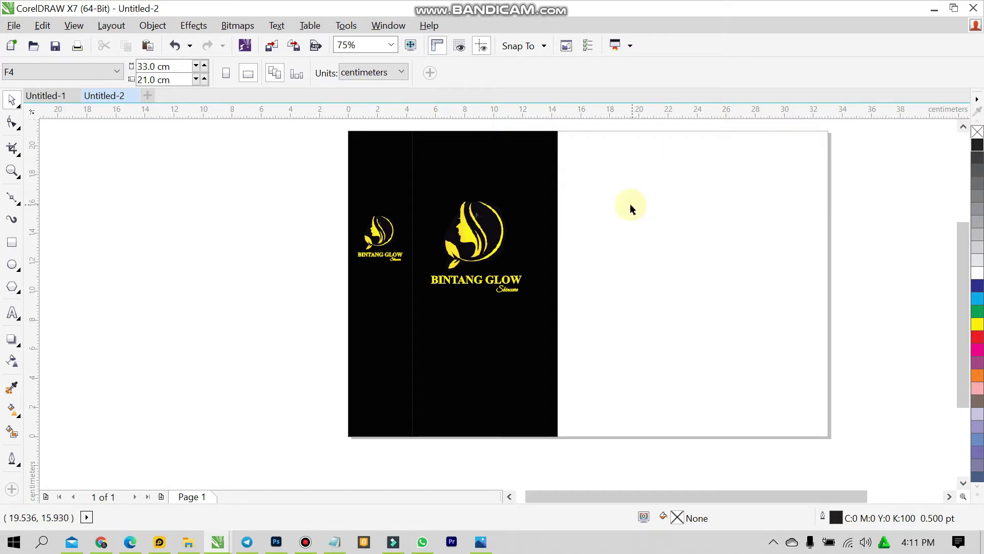
- Draw a frame rectangle about 9.0 × 11.4 cm around the large logo on the front panel
{"action": "left_click", "coordinate": [11, 242]}
{"action": "mouse_move", "coordinate": [418, 181]}
{"action": "left_mouse_down"}
{"action": "mouse_move", "coordinate": [543, 323]}
{"action": "mouse_move", "coordinate": [549, 348]}
{"action": "left_mouse_up"}
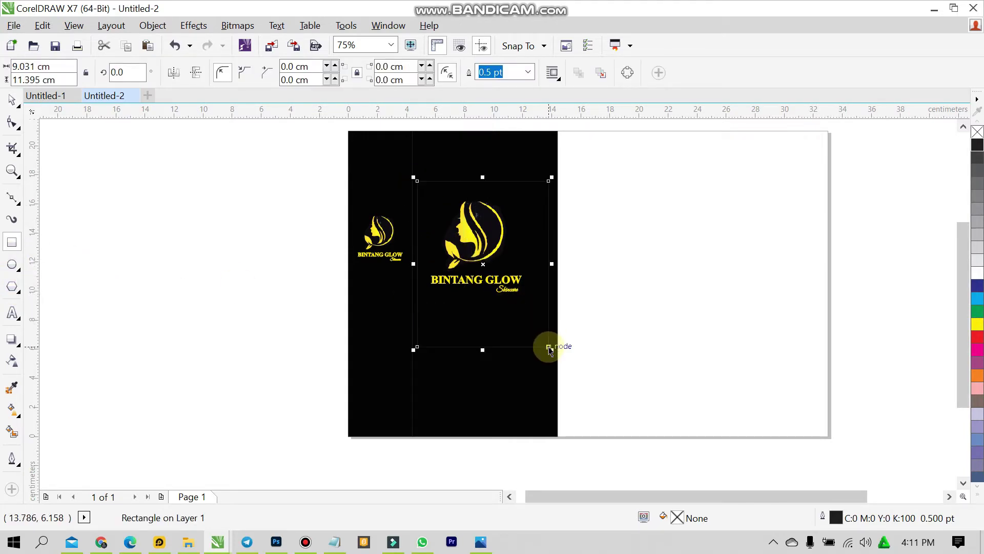
- Give the frame rectangle around the large logo a yellow outline and no fill
{"action": "left_click", "coordinate": [978, 324]}
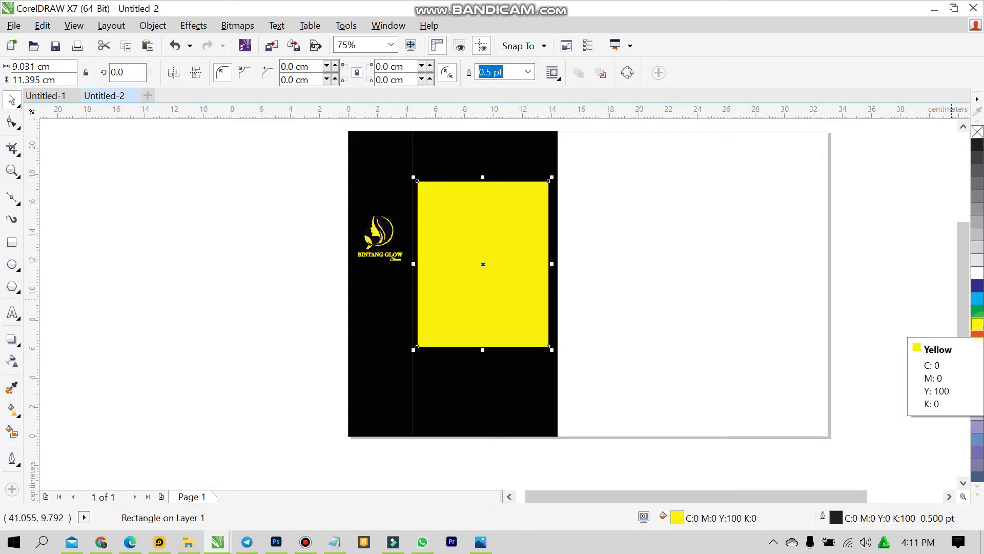
{"action": "right_click", "coordinate": [978, 324]}
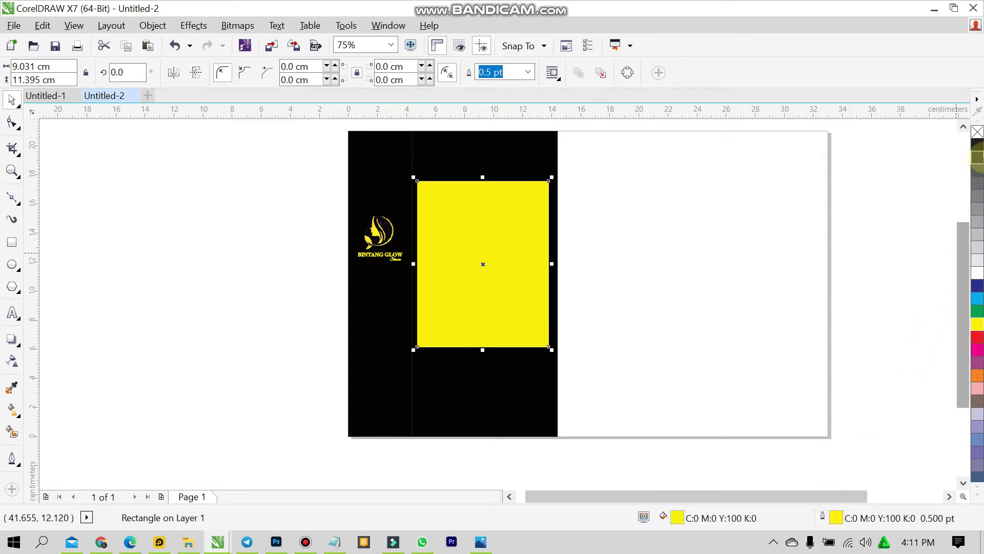
{"action": "left_click", "coordinate": [978, 132]}
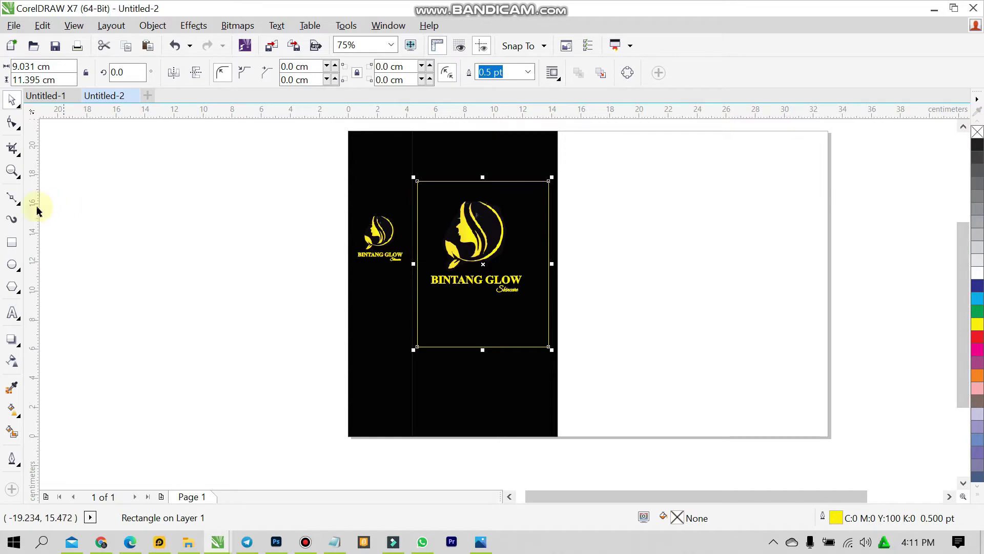
- Round all four corners of the yellow frame to a radius of about 1.1 cm
{"action": "left_click", "coordinate": [11, 124]}
{"action": "left_click_drag", "start_coordinate": [419, 183], "coordinate": [433, 190]}
{"action": "left_click", "coordinate": [16, 101]}
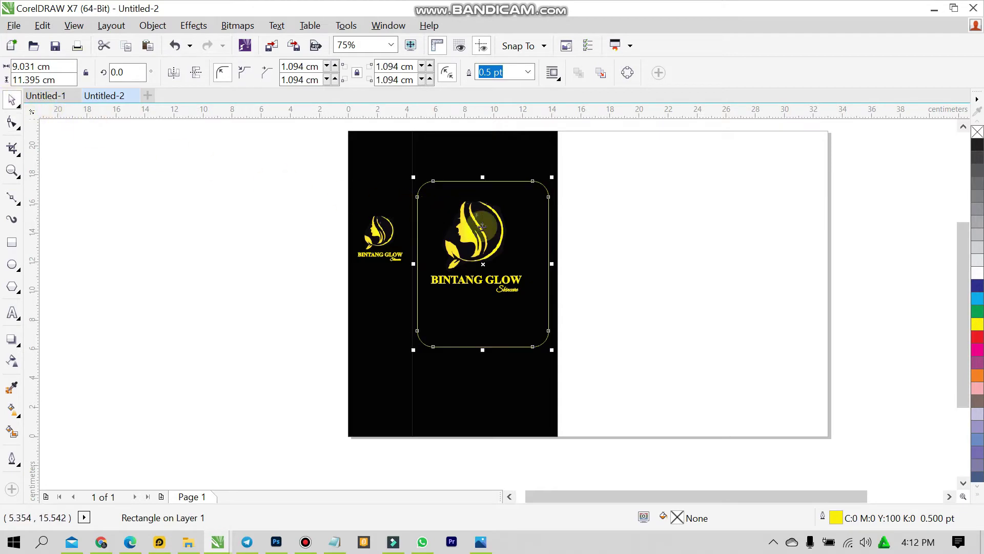
- Set the yellow frame's outline width to 8.0 pt
{"action": "scroll", "coordinate": [495, 160], "scroll_direction": "up", "scroll_amount": 1}
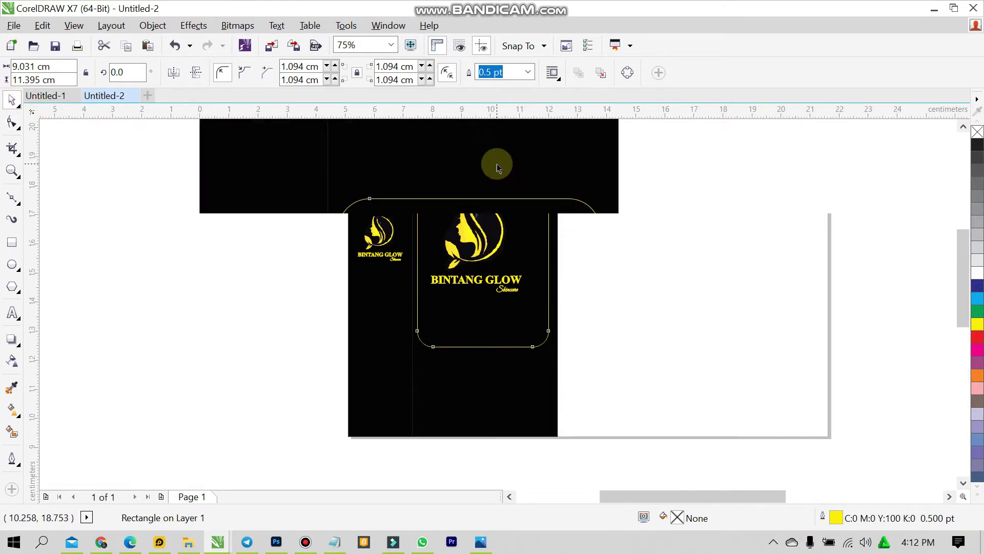
{"action": "scroll", "coordinate": [683, 338], "scroll_direction": "down", "scroll_amount": 3}
{"action": "double_click", "coordinate": [836, 512]}
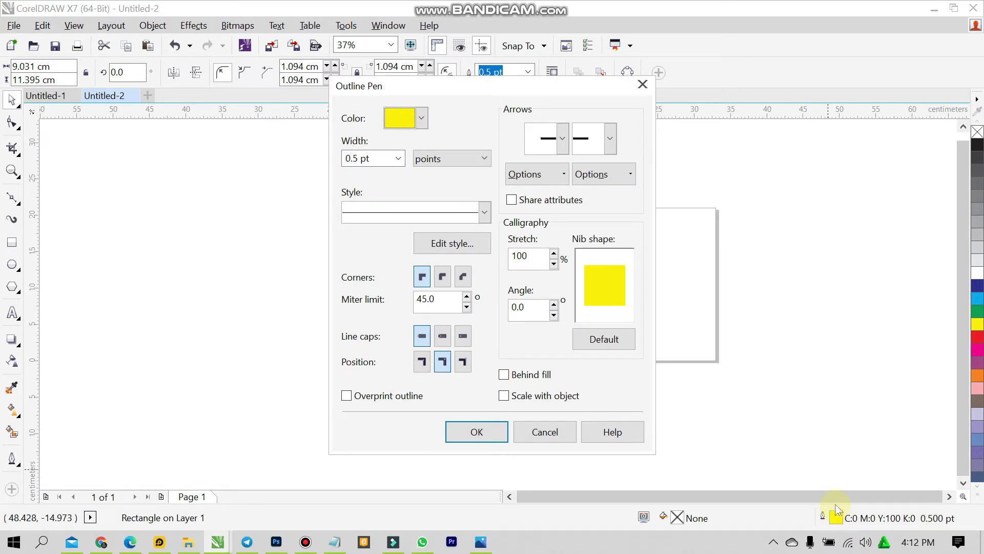
{"action": "left_click", "coordinate": [398, 158]}
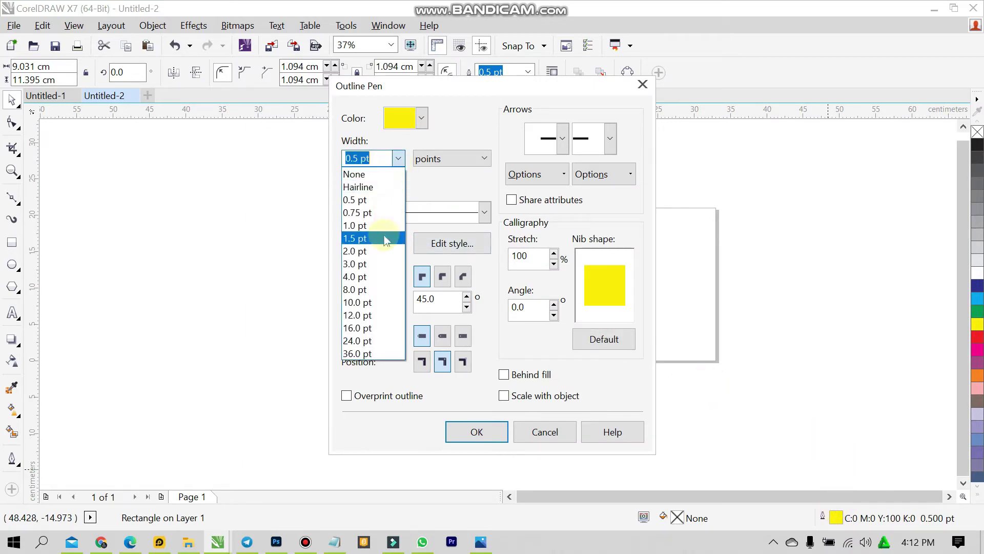
{"action": "left_click", "coordinate": [377, 291]}
{"action": "left_click", "coordinate": [476, 431]}
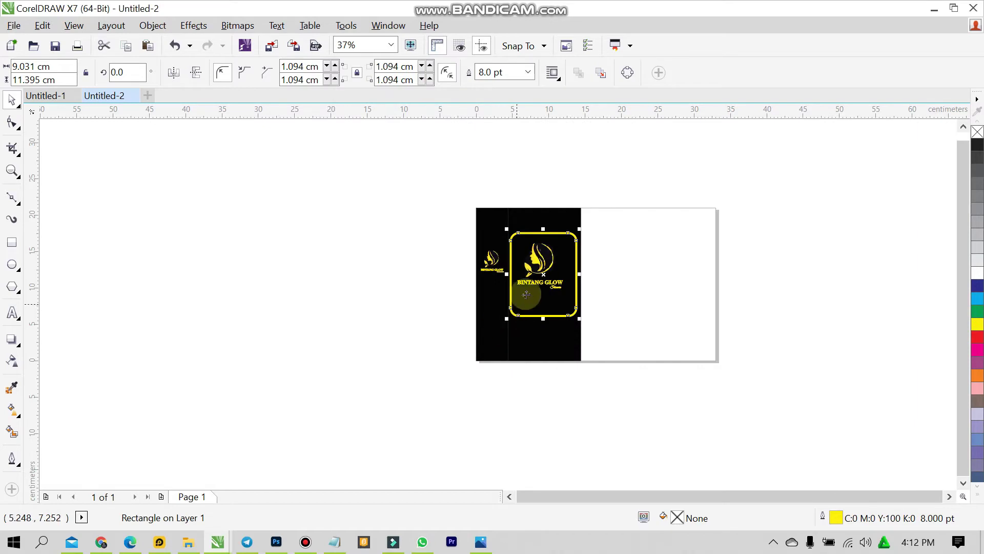
- Center the yellow frame horizontally on the black front panel
{"action": "scroll", "coordinate": [649, 244], "scroll_direction": "up", "scroll_amount": 2}
{"action": "left_click", "coordinate": [593, 159], "text": "shift"}
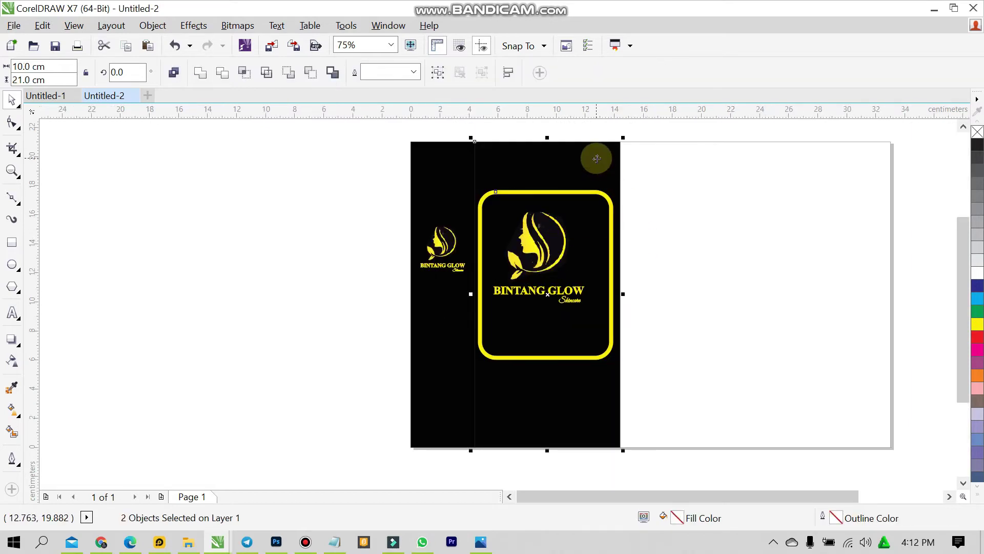
{"action": "key", "text": "c"}
{"action": "left_click", "coordinate": [720, 191]}
- Center the large Bintang Glow logo group horizontally and vertically inside the yellow frame
{"action": "scroll", "coordinate": [585, 230], "scroll_direction": "up", "scroll_amount": 2}
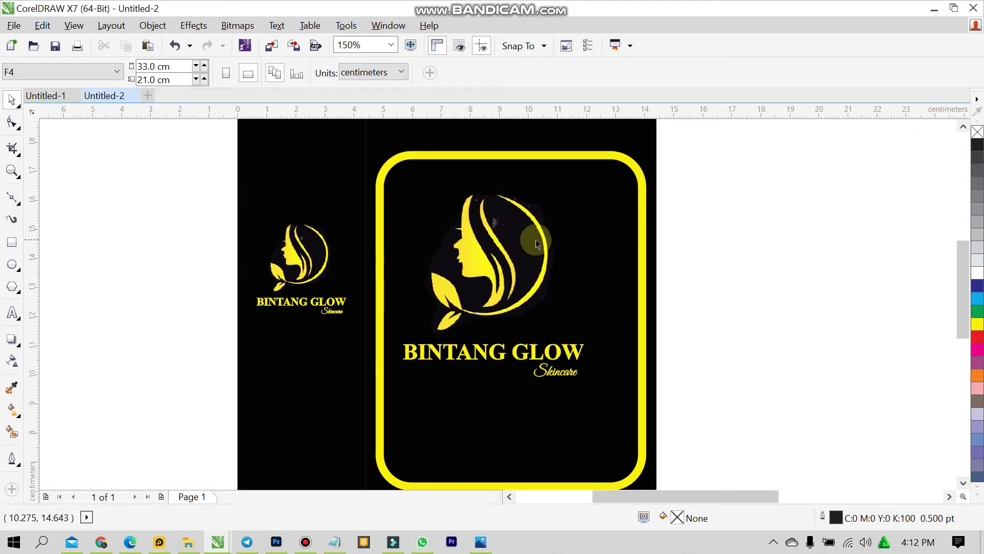
{"action": "left_click", "coordinate": [547, 237]}
{"action": "left_click", "coordinate": [534, 308]}
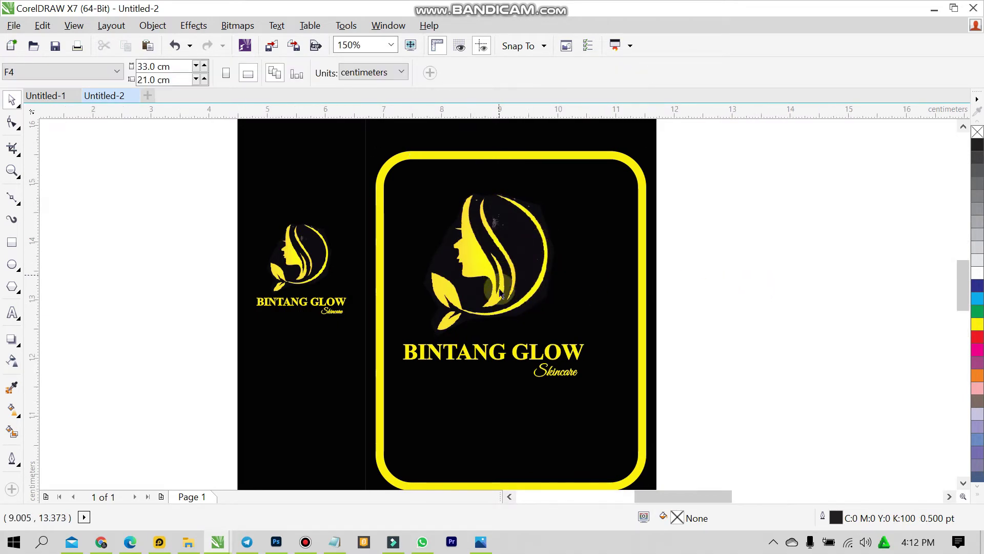
{"action": "scroll", "coordinate": [574, 426], "scroll_direction": "up", "scroll_amount": 3}
{"action": "scroll", "coordinate": [573, 446], "scroll_direction": "down", "scroll_amount": 2}
{"action": "scroll", "coordinate": [580, 464], "scroll_direction": "up", "scroll_amount": 1}
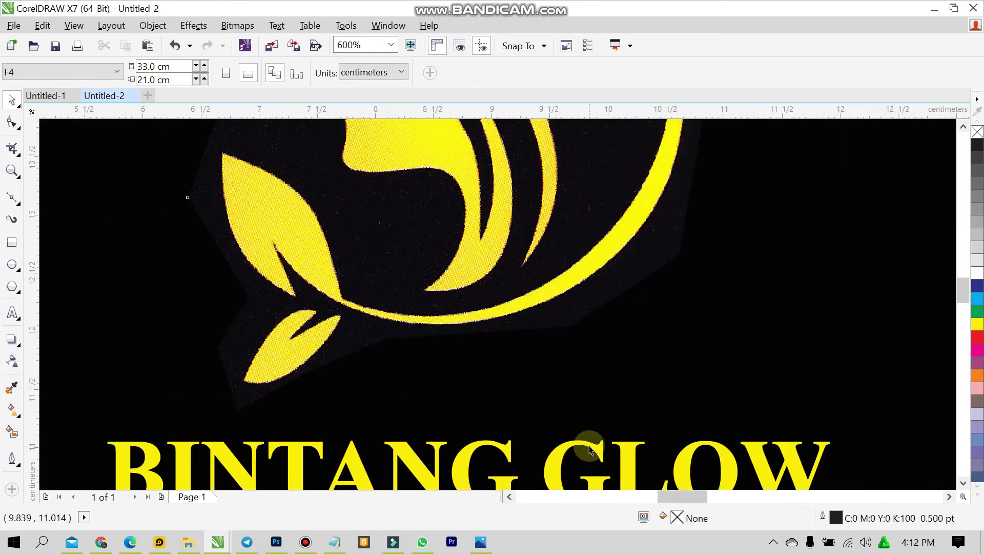
{"action": "left_click", "coordinate": [590, 450]}
{"action": "scroll", "coordinate": [685, 417], "scroll_direction": "down", "scroll_amount": 2}
{"action": "scroll", "coordinate": [718, 280], "scroll_direction": "up", "scroll_amount": 1}
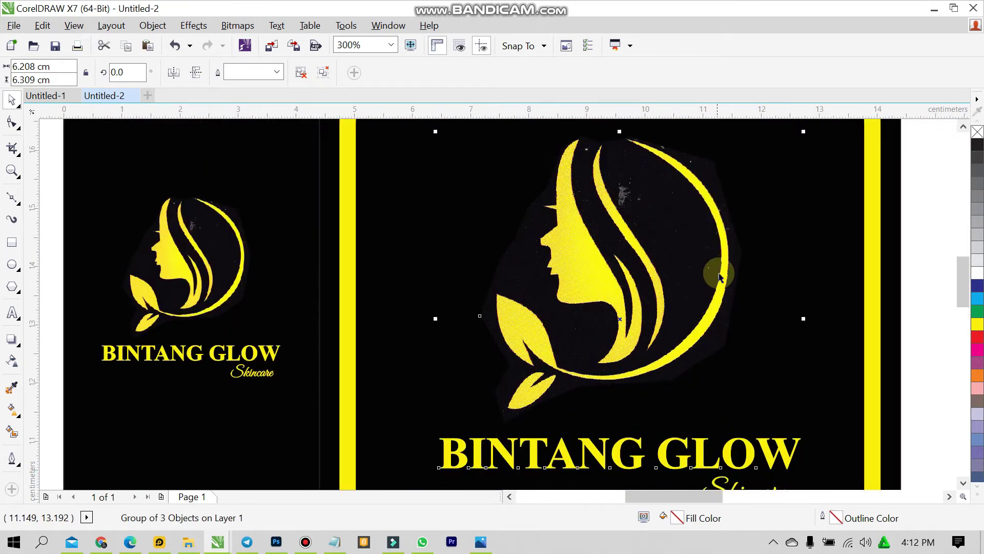
{"action": "scroll", "coordinate": [718, 279], "scroll_direction": "down", "scroll_amount": 1}
{"action": "left_click", "coordinate": [736, 175], "text": "shift"}
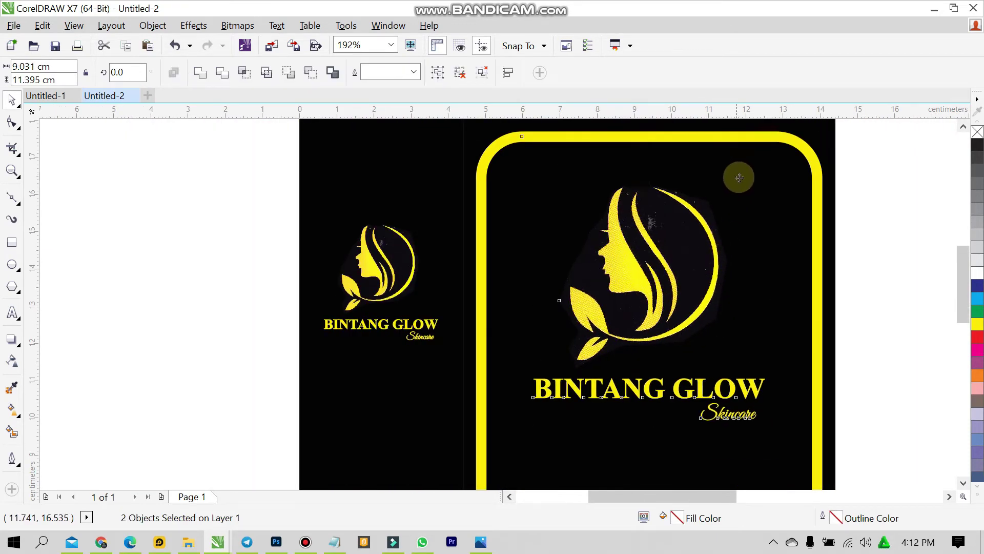
{"action": "key", "text": "c"}
{"action": "left_click", "coordinate": [851, 177]}
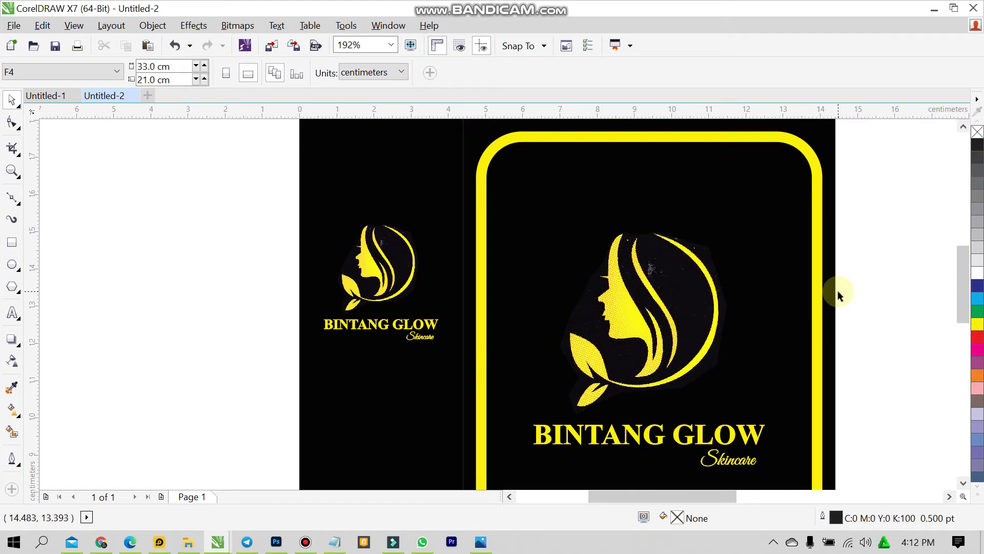
- Copy both gold glitter bitmaps, above and below the logo, from the front panel of the Untitled-1 layout
{"action": "scroll", "coordinate": [838, 295], "scroll_direction": "down", "scroll_amount": 2}
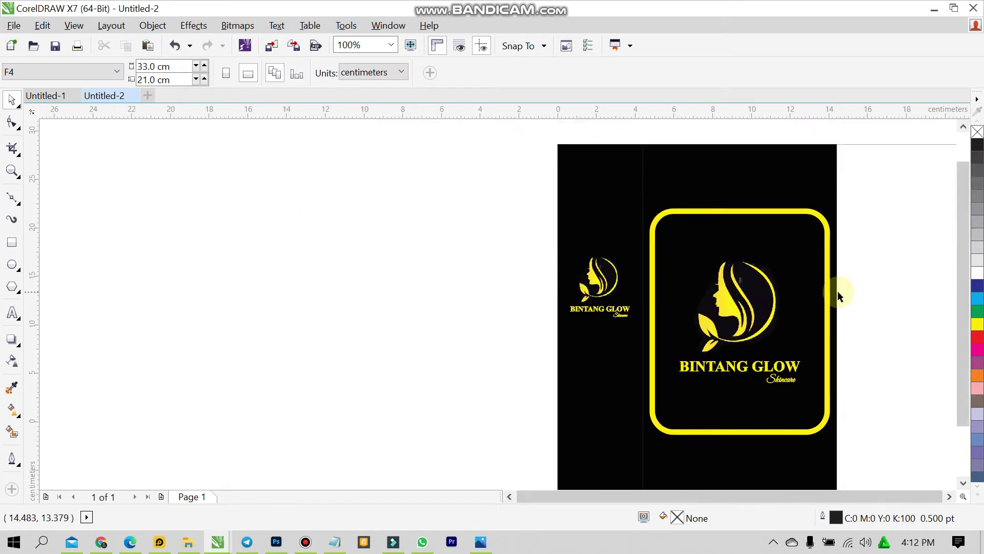
{"action": "left_click", "coordinate": [392, 45]}
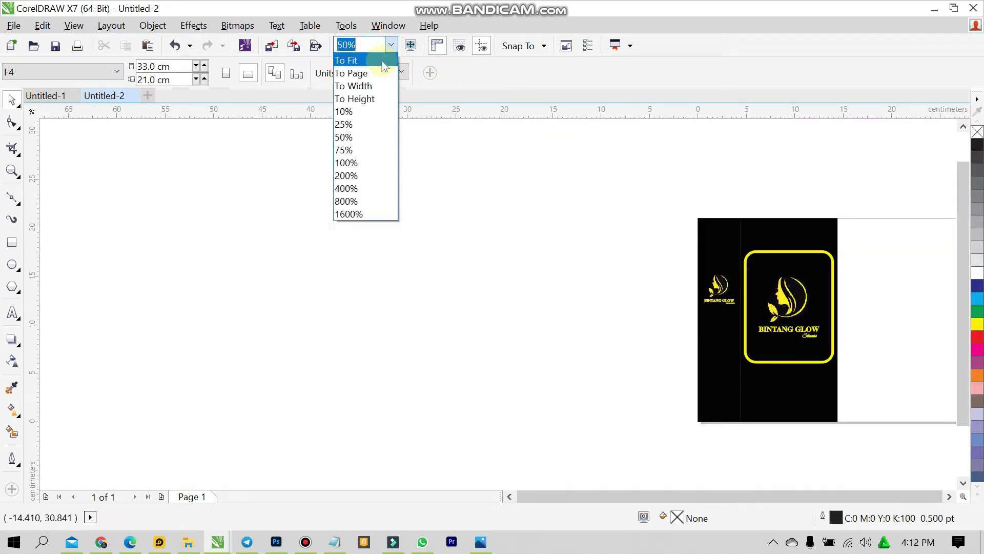
{"action": "left_click", "coordinate": [348, 72]}
{"action": "left_click", "coordinate": [52, 96]}
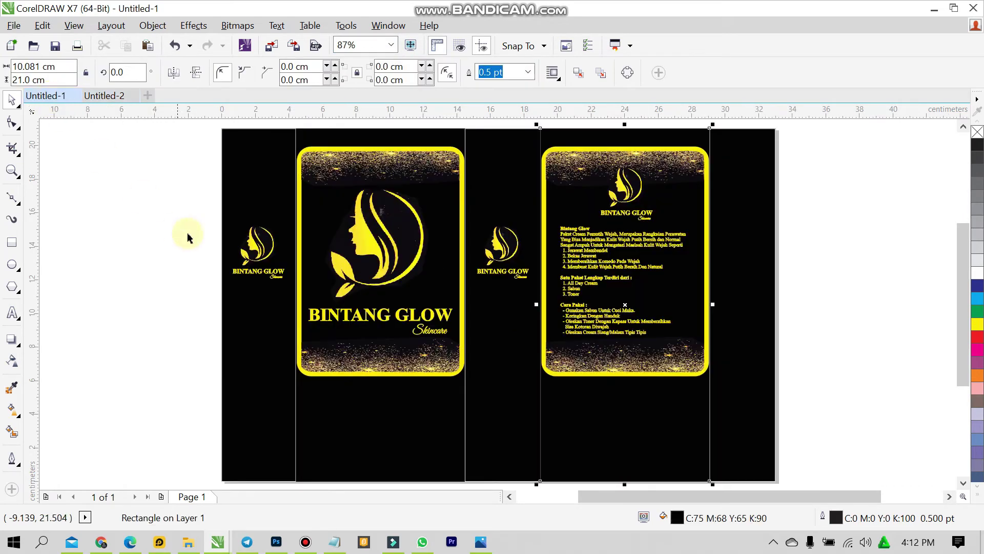
{"action": "left_click", "coordinate": [172, 232]}
{"action": "left_click", "coordinate": [335, 174]}
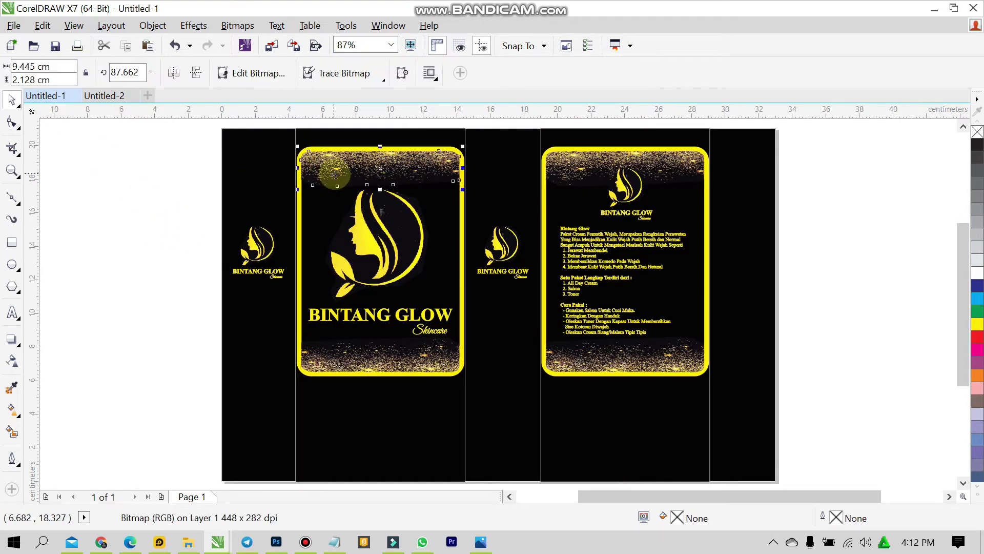
{"action": "left_click", "coordinate": [388, 365], "text": "shift"}
{"action": "left_click", "coordinate": [150, 318]}
{"action": "left_click", "coordinate": [323, 176]}
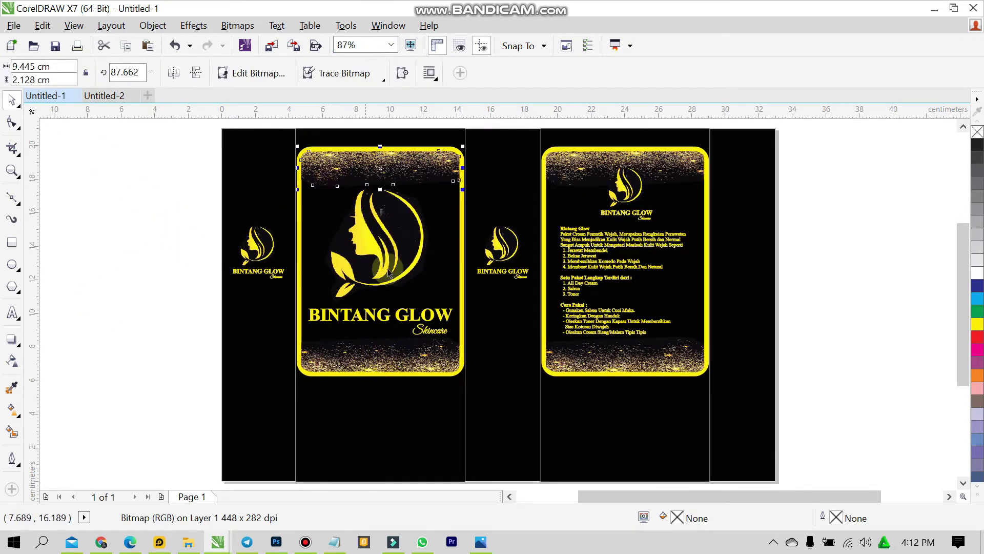
{"action": "left_click", "coordinate": [411, 356], "text": "shift"}
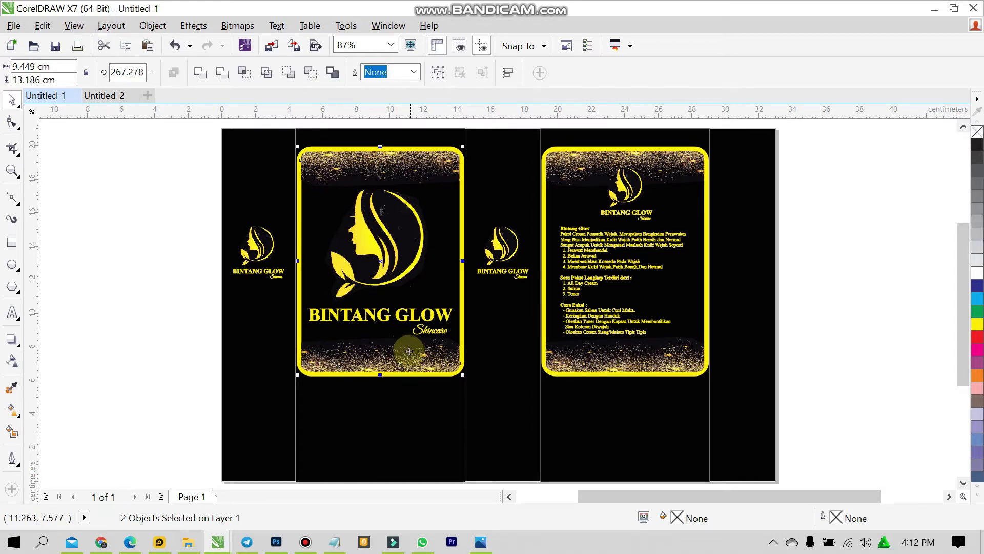
- Paste the two glitter bitmaps into Untitled-2 and move them over the front panel's yellow frame
{"action": "left_click", "coordinate": [123, 95]}
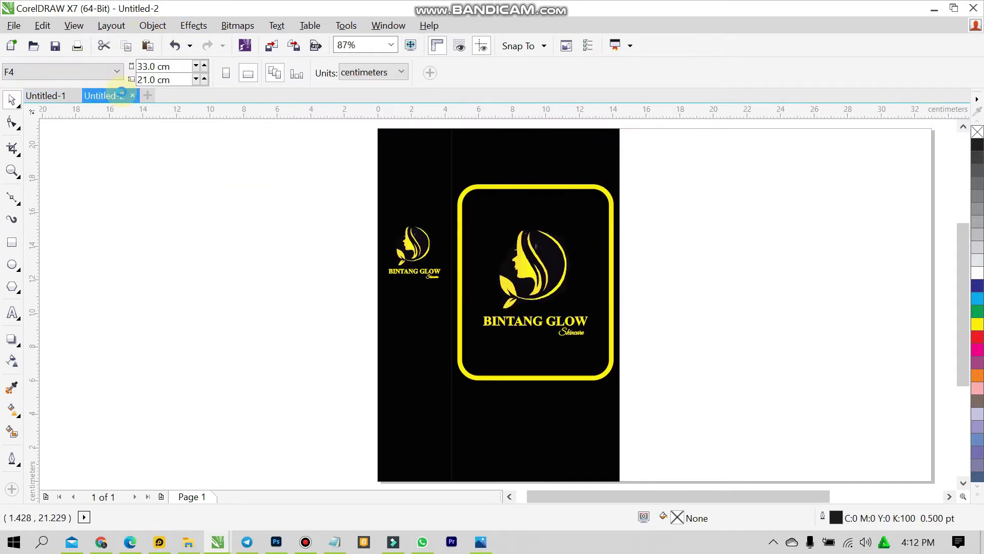
{"action": "key", "text": "ctrl+v"}
{"action": "left_click_drag", "start_coordinate": [508, 165], "coordinate": [497, 200]}
{"action": "left_click", "coordinate": [745, 219]}
- PowerClip the upper glitter bitmap inside the yellow frame and shift it to cover the frame's full width along the top edge
{"action": "scroll", "coordinate": [589, 194], "scroll_direction": "up", "scroll_amount": 2}
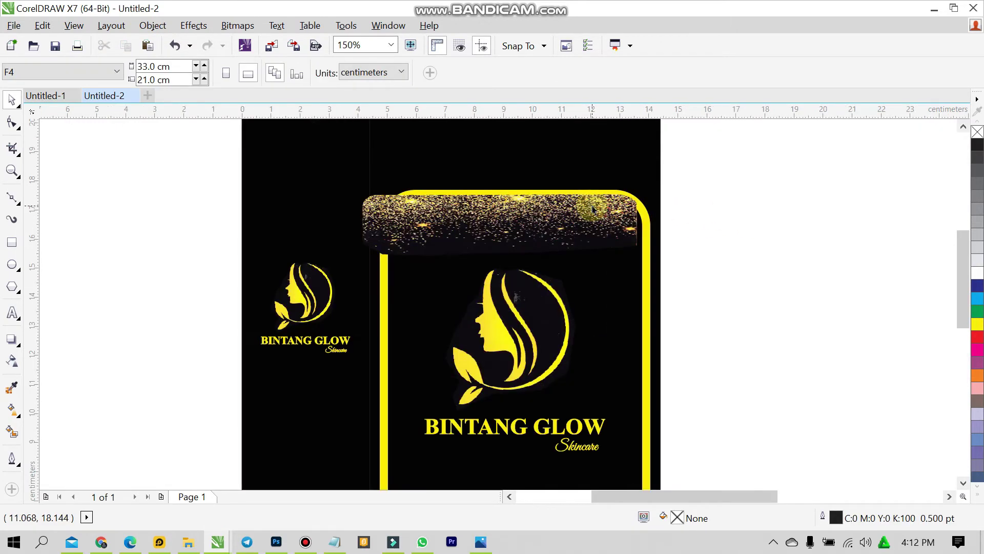
{"action": "left_click", "coordinate": [593, 209]}
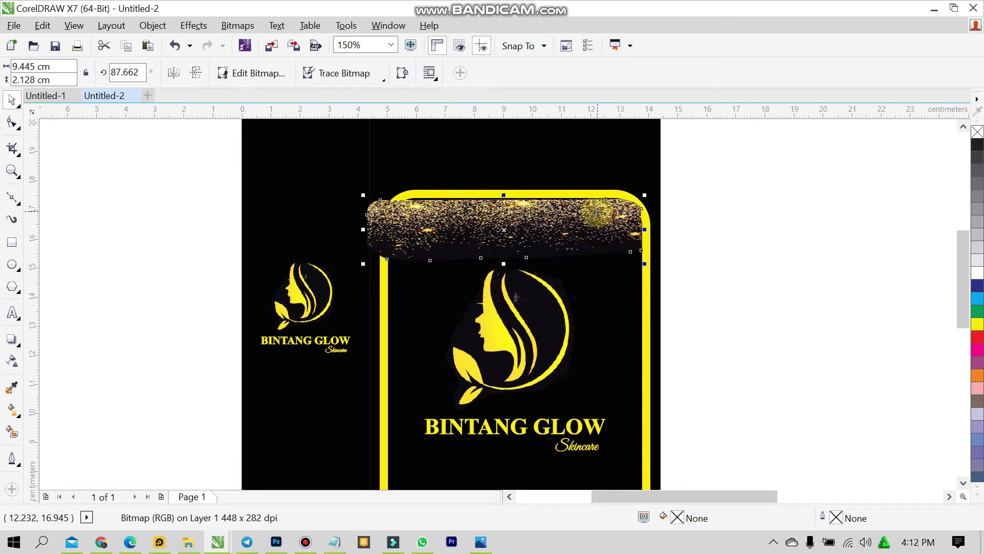
{"action": "right_click", "coordinate": [597, 210]}
{"action": "left_click", "coordinate": [626, 102]}
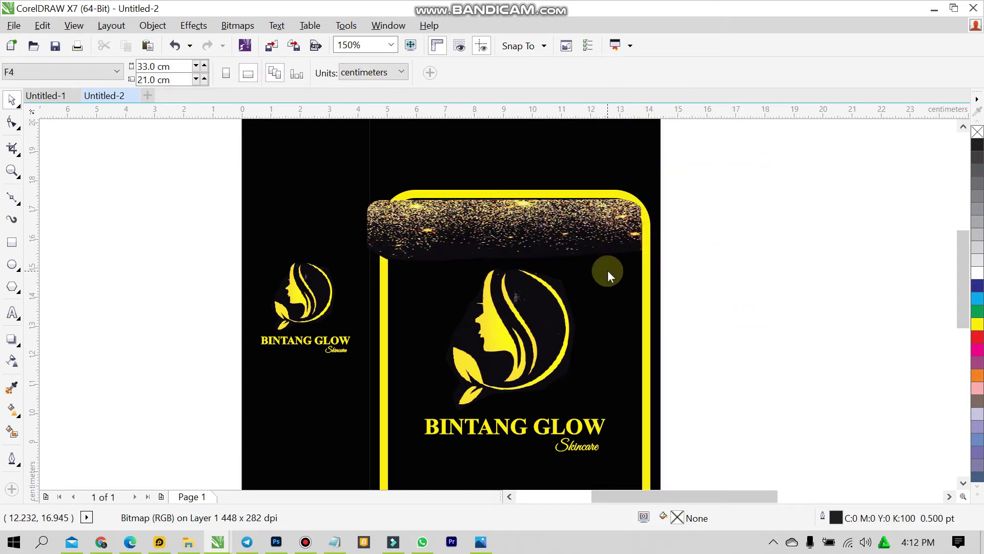
{"action": "left_click", "coordinate": [589, 220]}
{"action": "left_click_drag", "start_coordinate": [576, 221], "coordinate": [594, 232]}
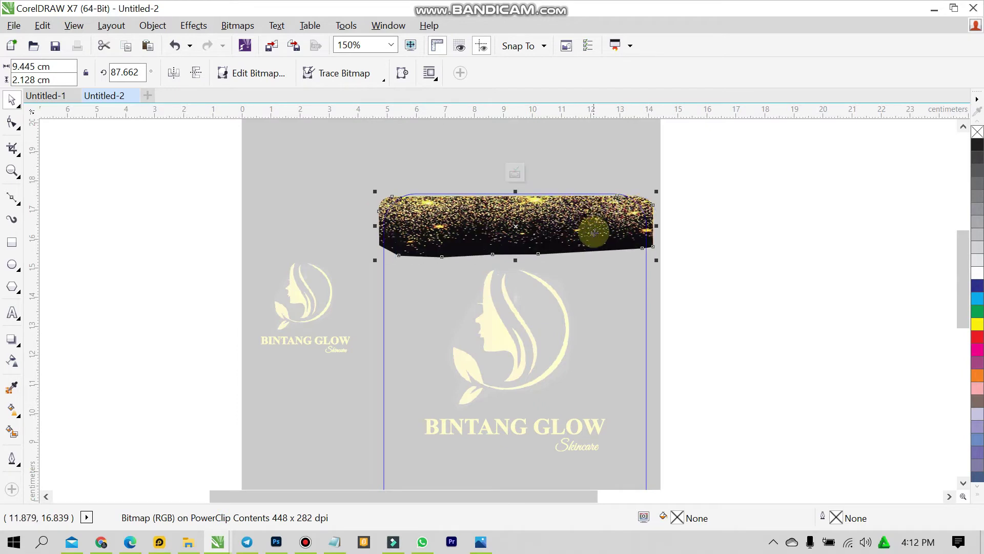
{"action": "left_click", "coordinate": [515, 173]}
- Move the lower glitter bitmap onto the frame's bottom edge and PowerClip it inside the yellow frame
{"action": "scroll", "coordinate": [748, 286], "scroll_direction": "down", "scroll_amount": 2}
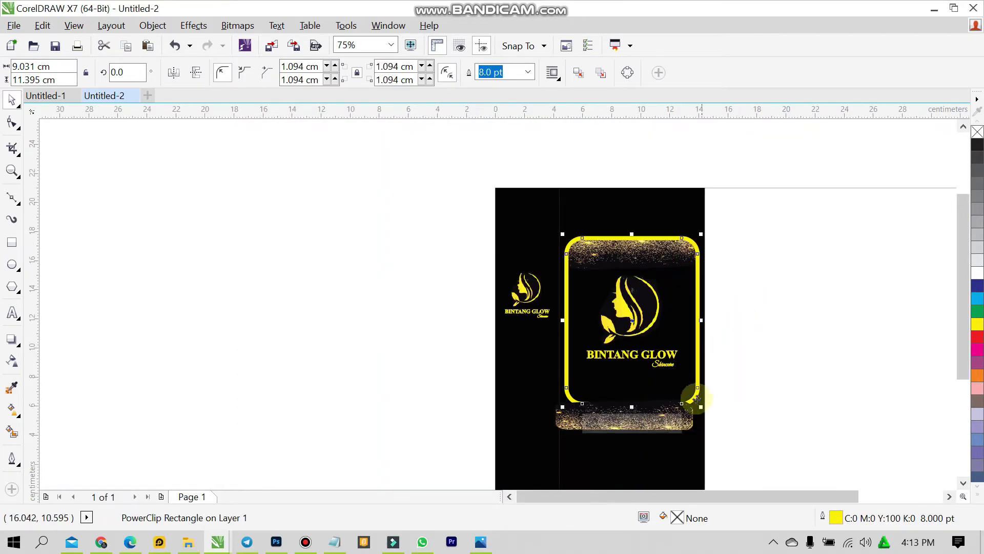
{"action": "left_click", "coordinate": [692, 413]}
{"action": "left_click_drag", "start_coordinate": [693, 413], "coordinate": [699, 401]}
{"action": "right_click", "coordinate": [687, 403]}
{"action": "left_click", "coordinate": [728, 97]}
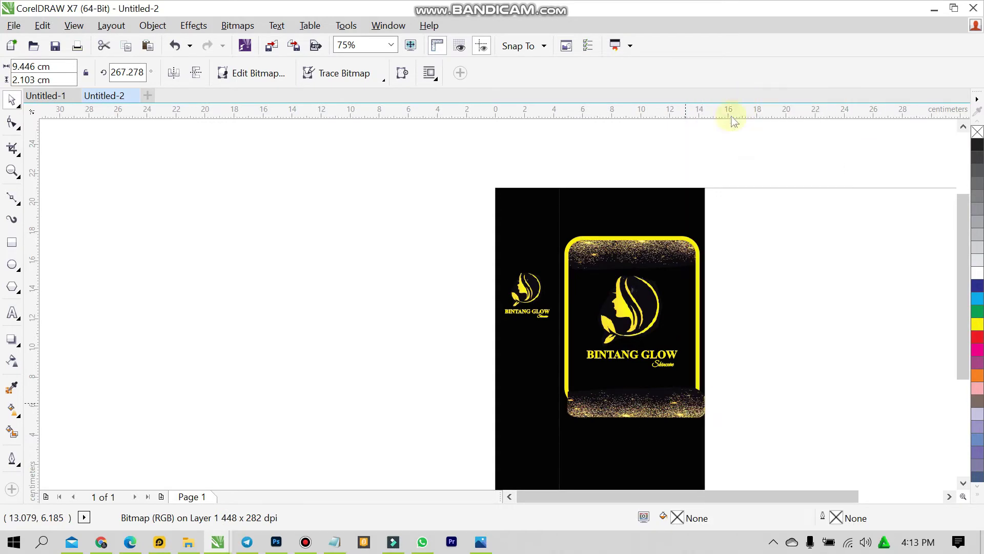
{"action": "left_click", "coordinate": [699, 308]}
- Edit the frame's PowerClip contents and move the lower glitter bitmap up so it fills the frame's bottom edge
{"action": "scroll", "coordinate": [664, 405], "scroll_direction": "up", "scroll_amount": 2}
{"action": "double_click", "coordinate": [660, 391]}
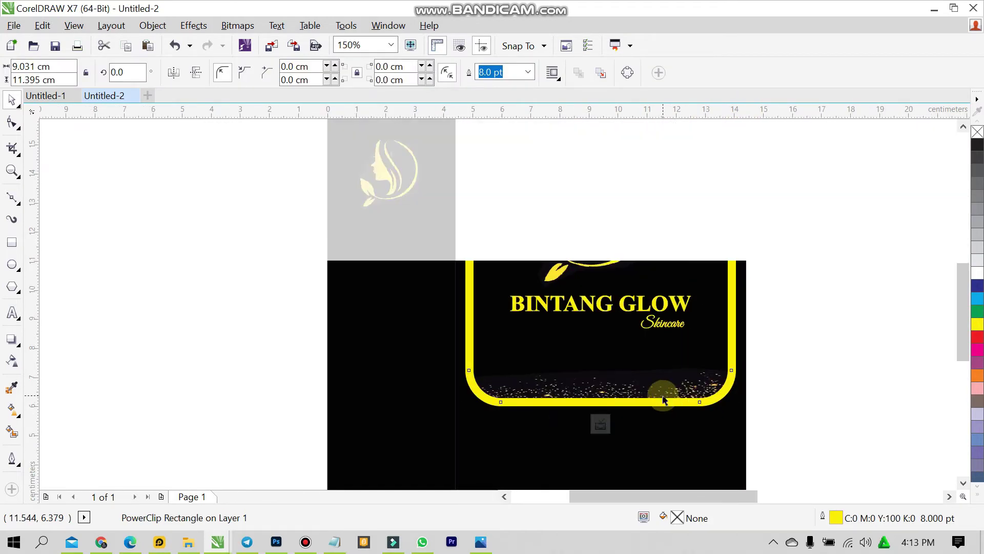
{"action": "mouse_move", "coordinate": [663, 380]}
{"action": "left_mouse_down"}
{"action": "mouse_move", "coordinate": [659, 356]}
{"action": "mouse_move", "coordinate": [655, 367]}
{"action": "left_mouse_up"}
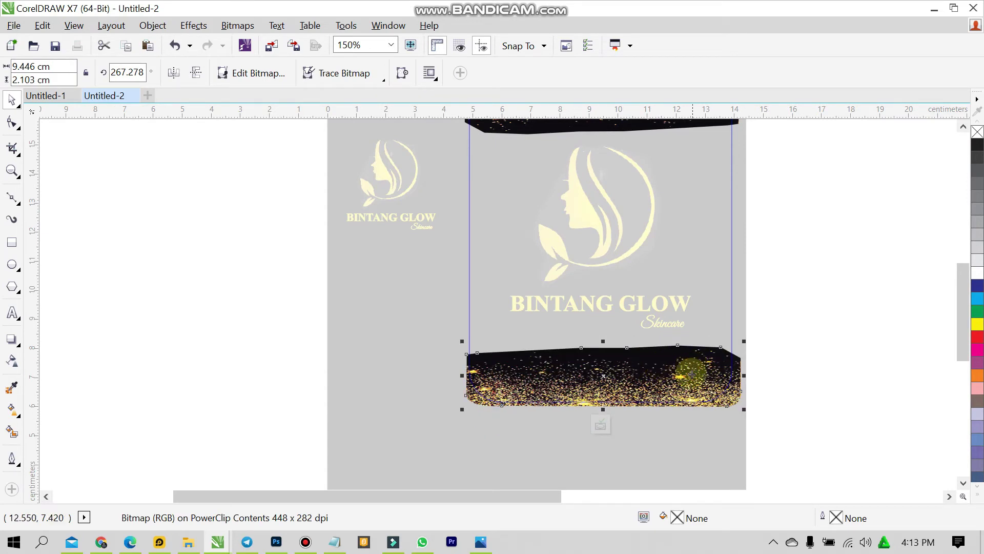
{"action": "left_click", "coordinate": [595, 425]}
{"action": "left_click", "coordinate": [811, 292]}
{"action": "scroll", "coordinate": [759, 202], "scroll_direction": "down", "scroll_amount": 4}
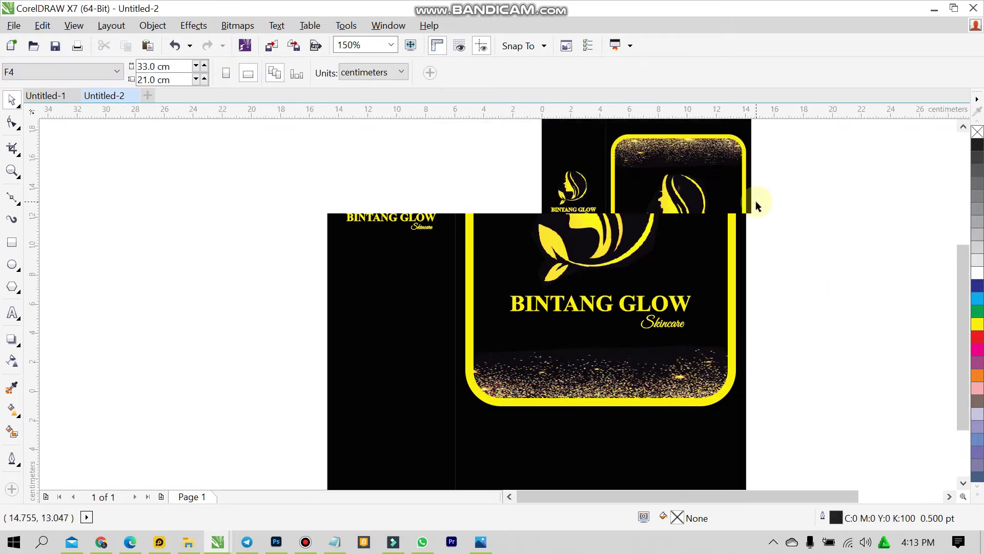
{"action": "left_click", "coordinate": [392, 45]}
{"action": "left_click", "coordinate": [366, 62]}
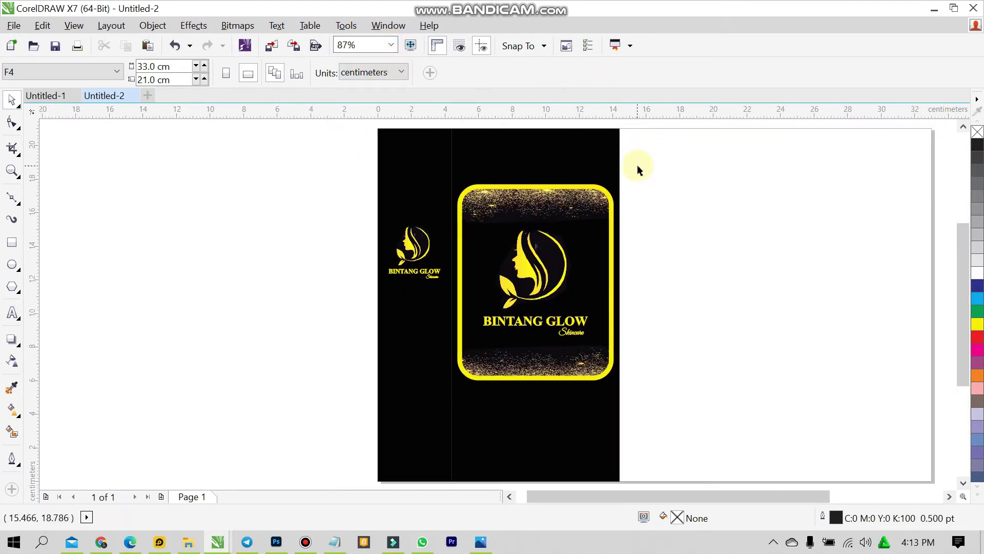
{"action": "key", "text": "F12"}
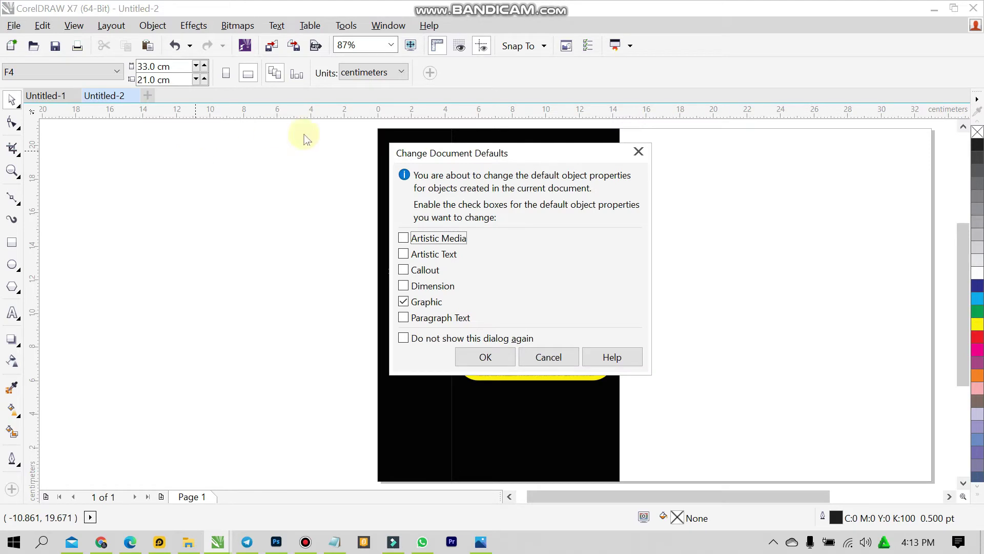
{"action": "left_click", "coordinate": [569, 358]}
- Switch to the Untitled-1 reference layout and deselect its glitter bitmaps
{"action": "left_click", "coordinate": [63, 96]}
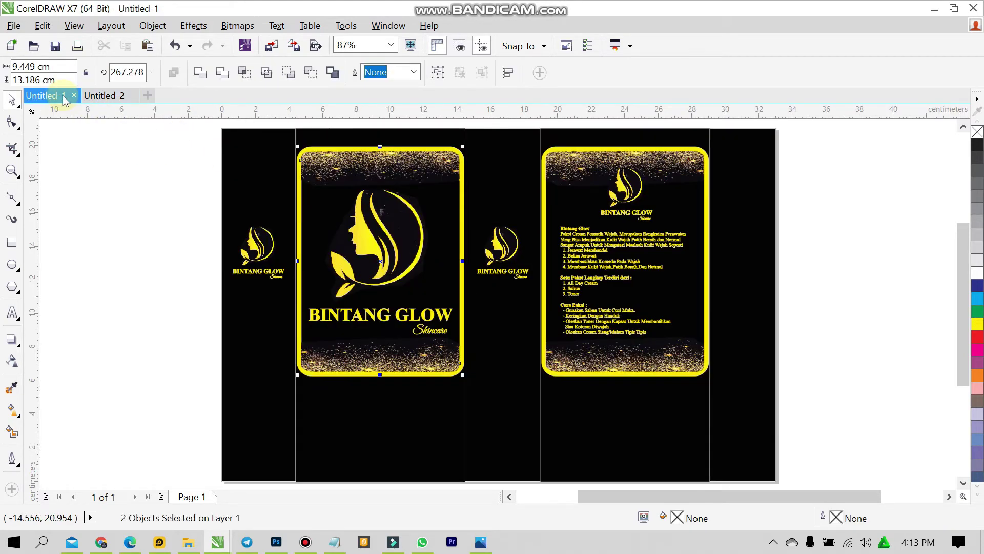
{"action": "left_click", "coordinate": [74, 254]}
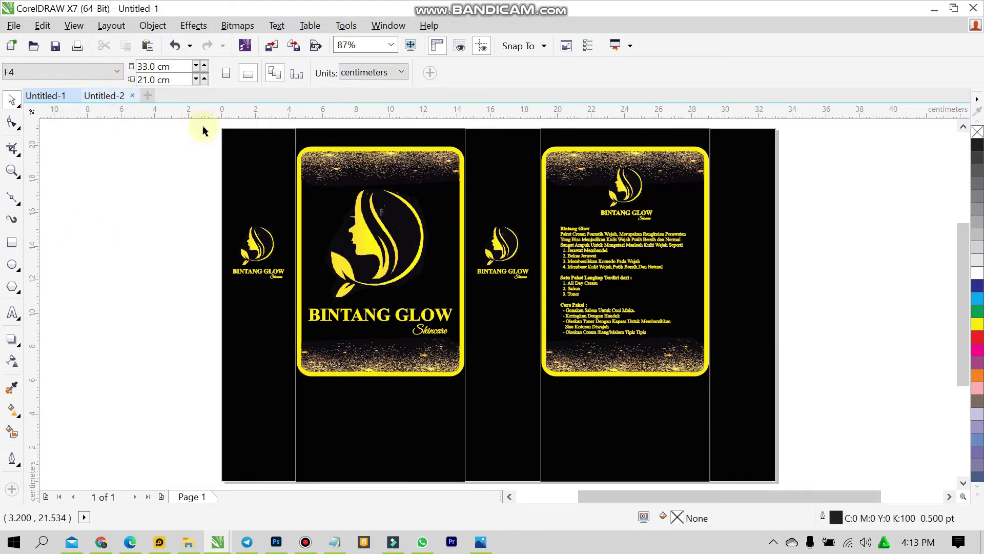
- In Untitled-2, draw a rectangle beside the framed black panel and set its size to 4.5 × 21 cm
{"action": "left_click", "coordinate": [502, 159]}
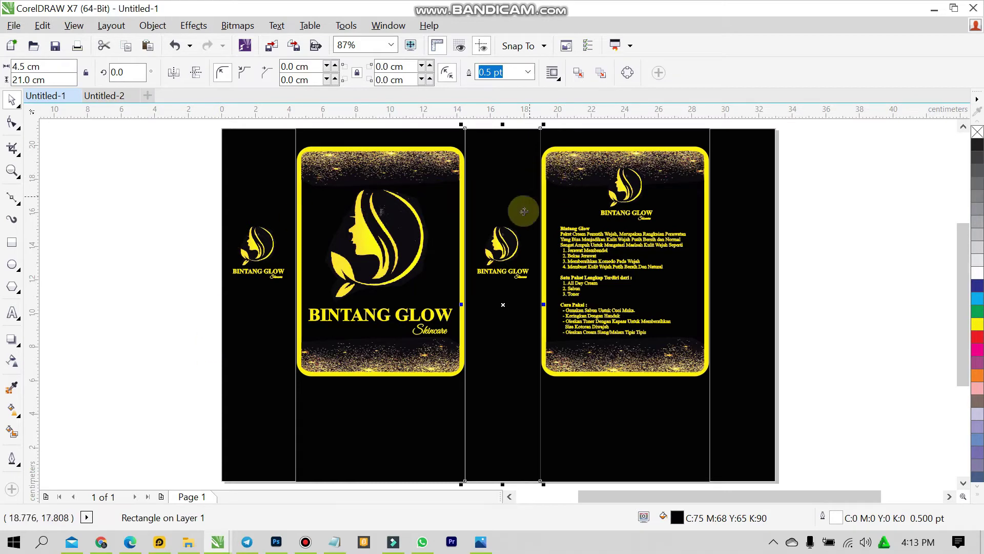
{"action": "left_click", "coordinate": [108, 96]}
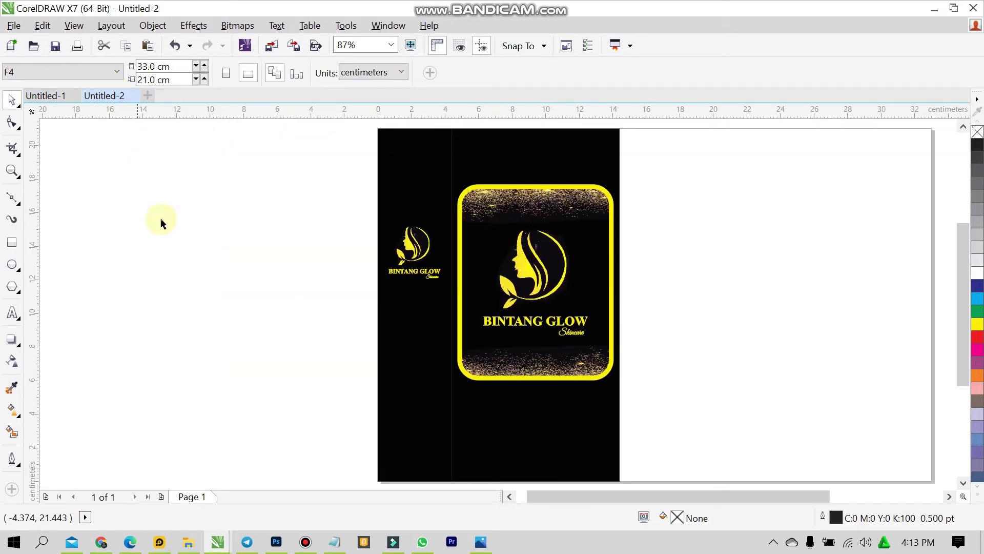
{"action": "left_click", "coordinate": [19, 246]}
{"action": "left_click_drag", "start_coordinate": [621, 131], "coordinate": [722, 445]}
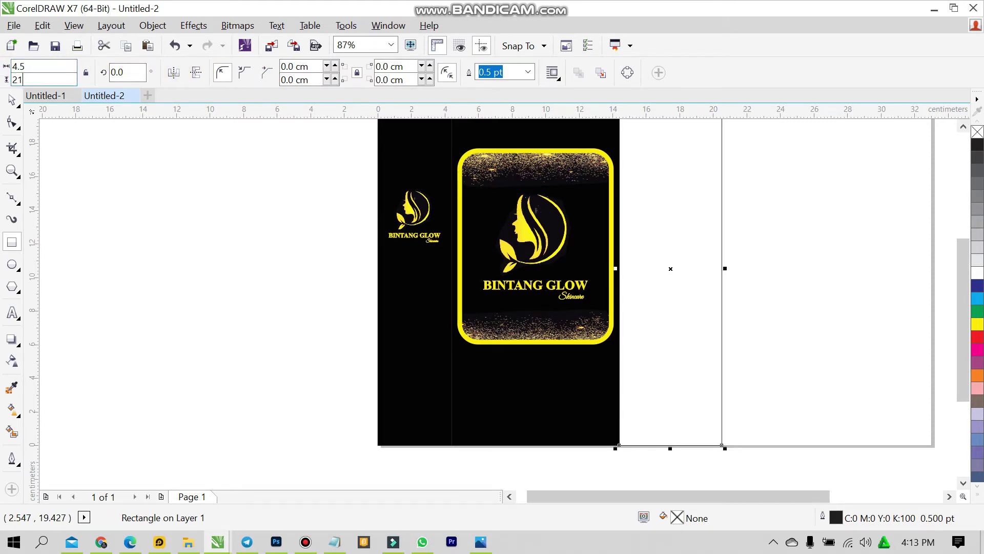
{"action": "key", "text": "Return"}
- Move the 4.5 × 21 cm rectangle so its top corner snaps flush against the framed panel's outer top corner
{"action": "scroll", "coordinate": [597, 145], "scroll_direction": "down", "scroll_amount": 5}
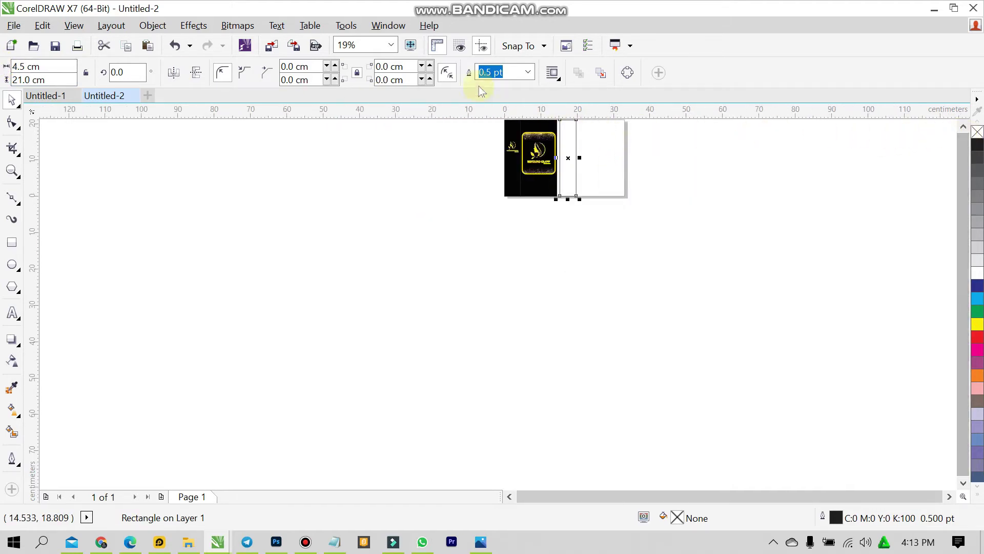
{"action": "left_click", "coordinate": [393, 47]}
{"action": "left_click", "coordinate": [391, 73]}
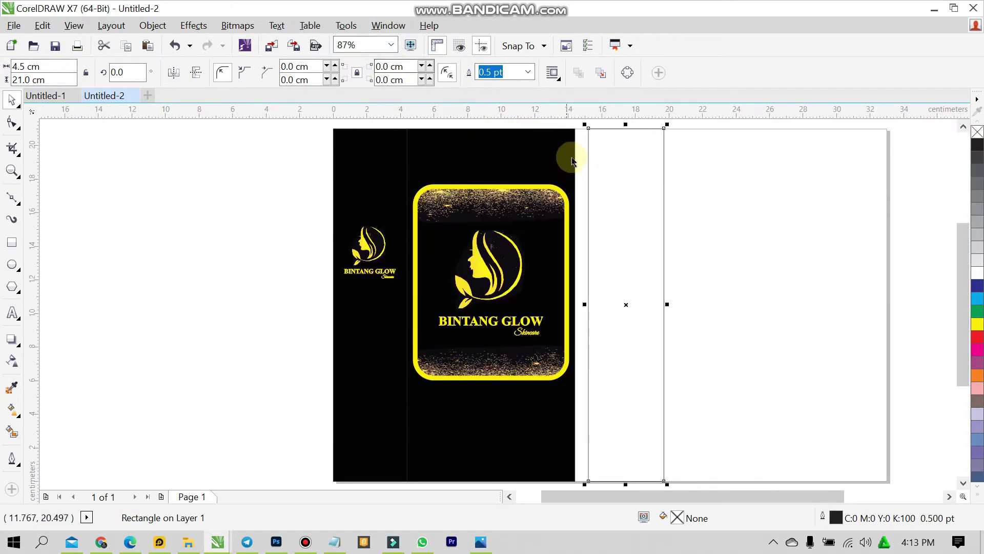
{"action": "scroll", "coordinate": [598, 126], "scroll_direction": "up", "scroll_amount": 2}
{"action": "scroll", "coordinate": [598, 125], "scroll_direction": "up", "scroll_amount": 5}
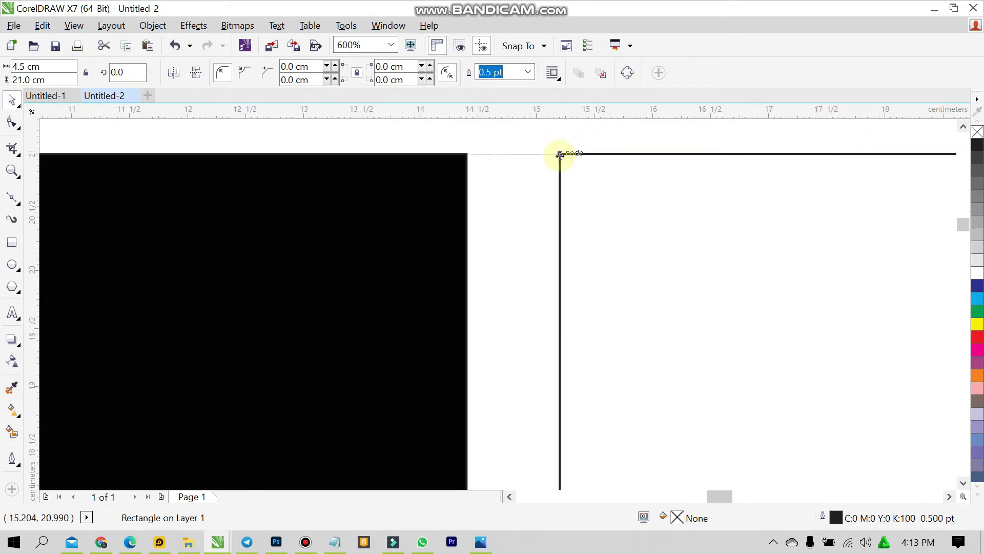
{"action": "scroll", "coordinate": [560, 155], "scroll_direction": "up", "scroll_amount": 3}
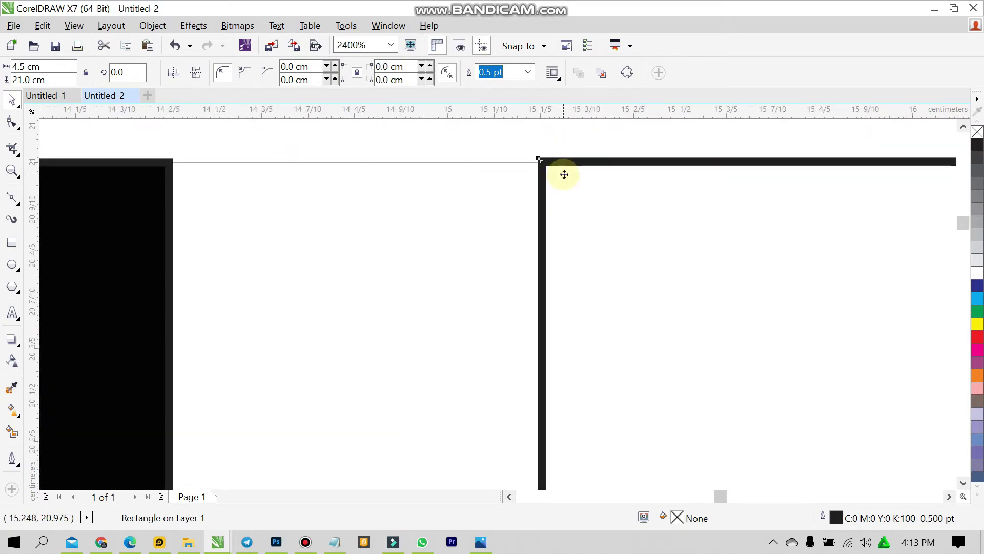
{"action": "left_click_drag", "start_coordinate": [542, 166], "coordinate": [168, 161]}
{"action": "scroll", "coordinate": [395, 132], "scroll_direction": "down", "scroll_amount": 5}
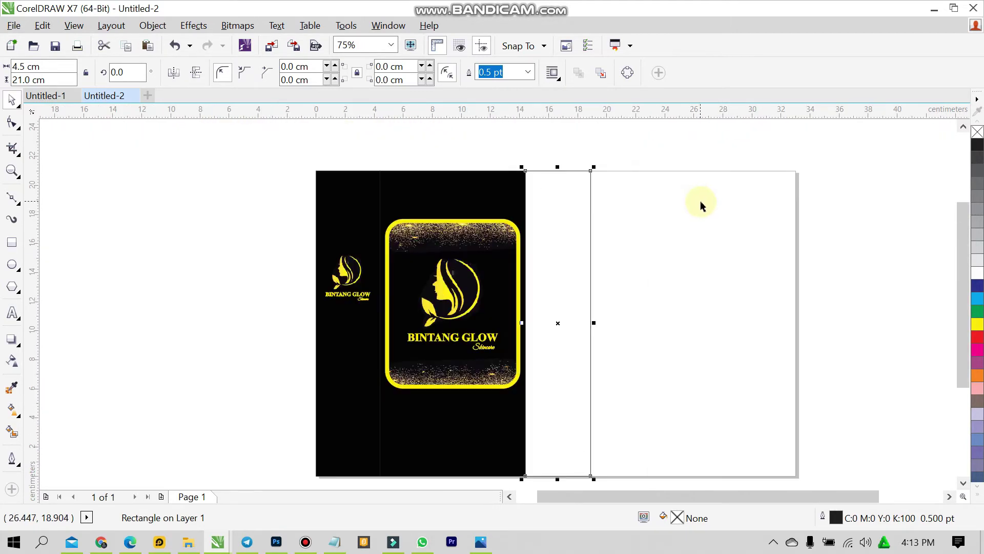
- Fill the narrow rectangle with solid black C75 M68 Y65 K90 and deselect it
{"action": "left_click", "coordinate": [977, 152]}
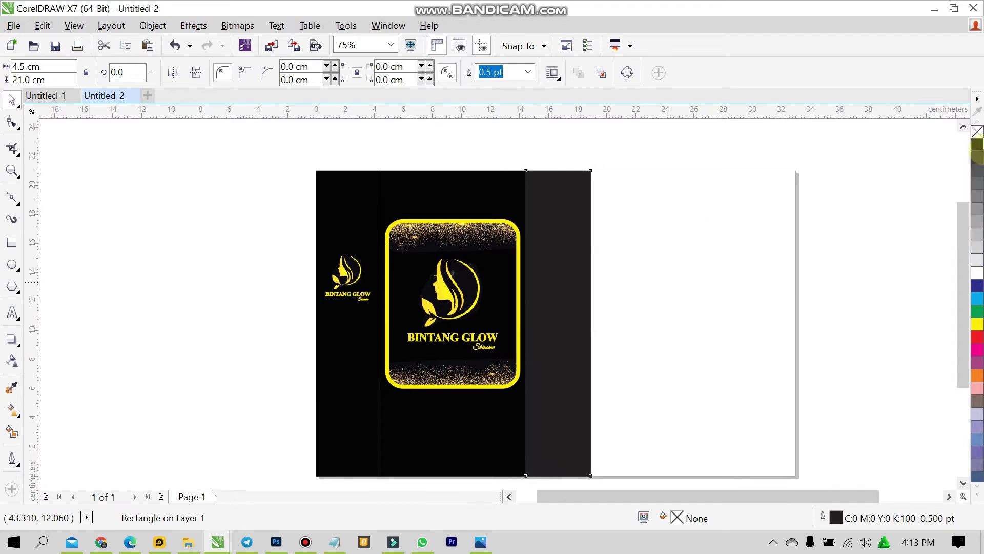
{"action": "double_click", "coordinate": [678, 518]}
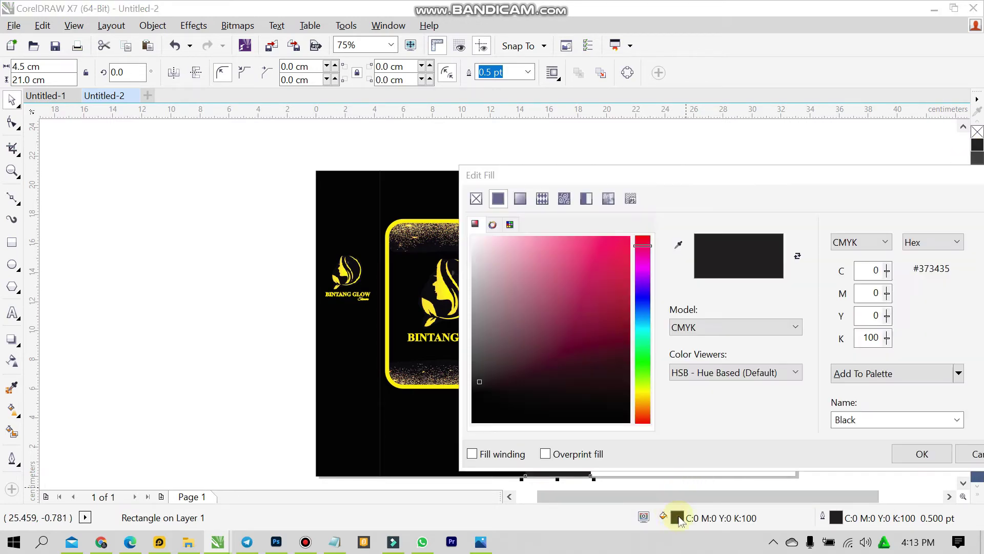
{"action": "left_click_drag", "start_coordinate": [478, 381], "coordinate": [461, 435]}
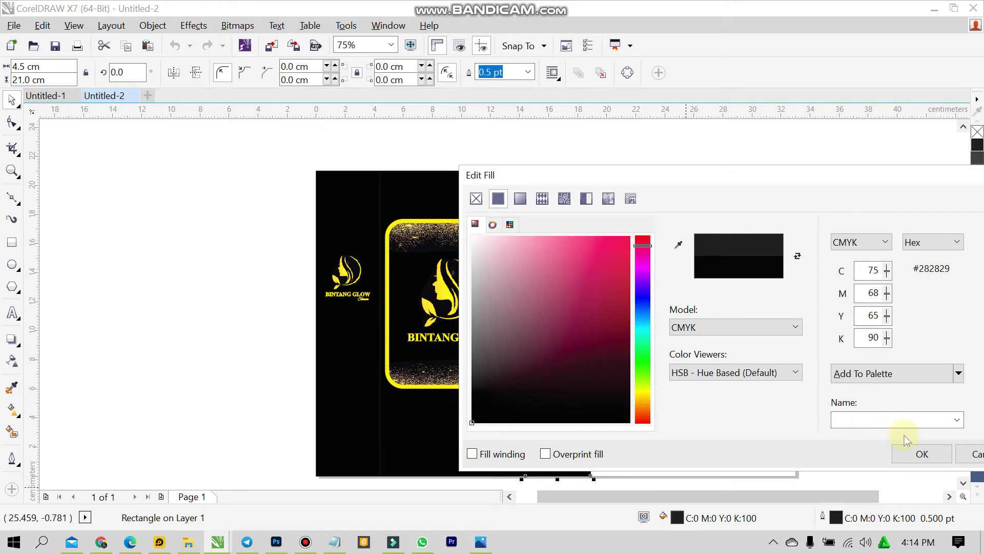
{"action": "left_click", "coordinate": [908, 454]}
{"action": "left_click", "coordinate": [681, 247]}
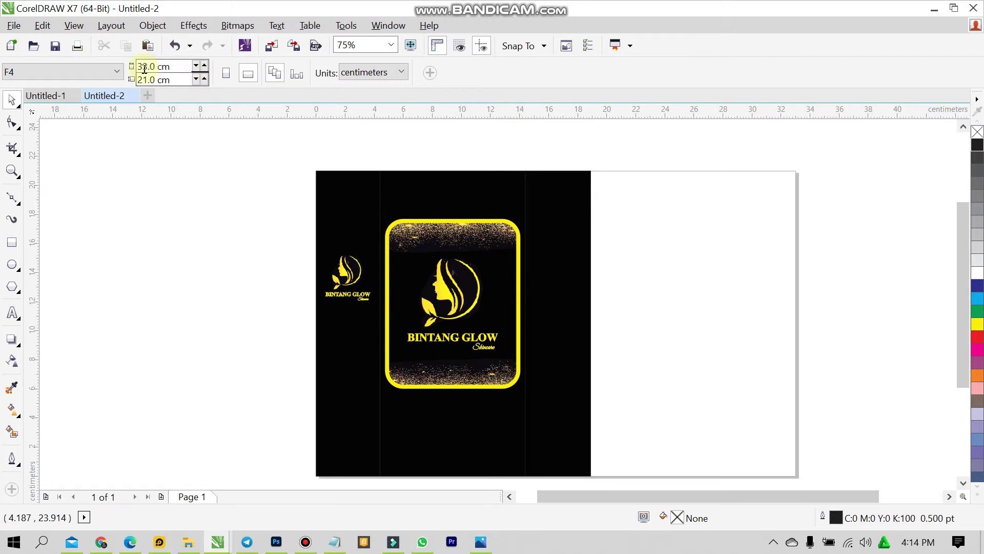
- Copy the small Bintang Glow logo from the first narrow panel onto the new narrow panel at the same height
{"action": "left_click", "coordinate": [338, 265]}
{"action": "left_click_drag", "start_coordinate": [360, 271], "coordinate": [564, 271]}
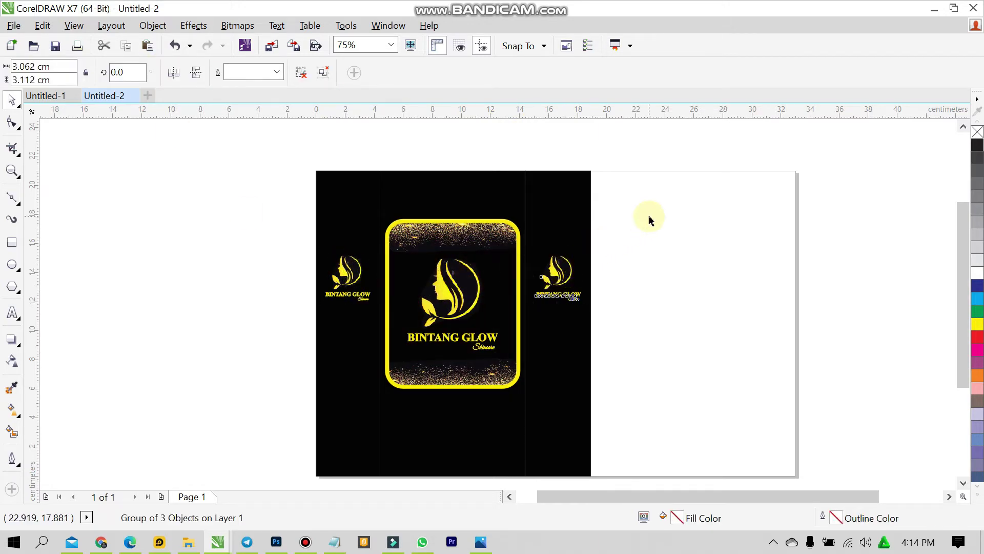
{"action": "left_click", "coordinate": [643, 214]}
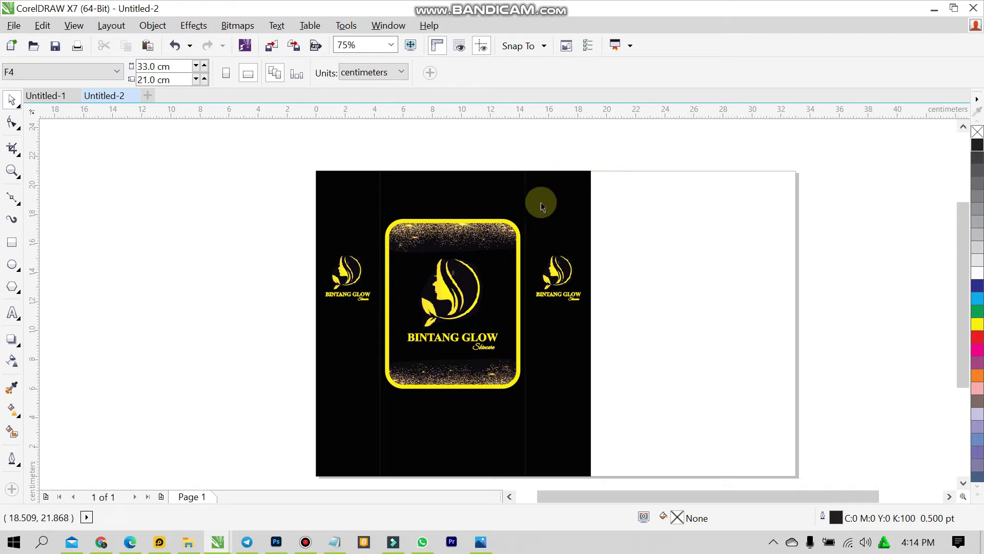
- Copy the wide black panel with its yellow glitter frame and logo, and snap the copy flush beside the second narrow panel
{"action": "left_click", "coordinate": [467, 185]}
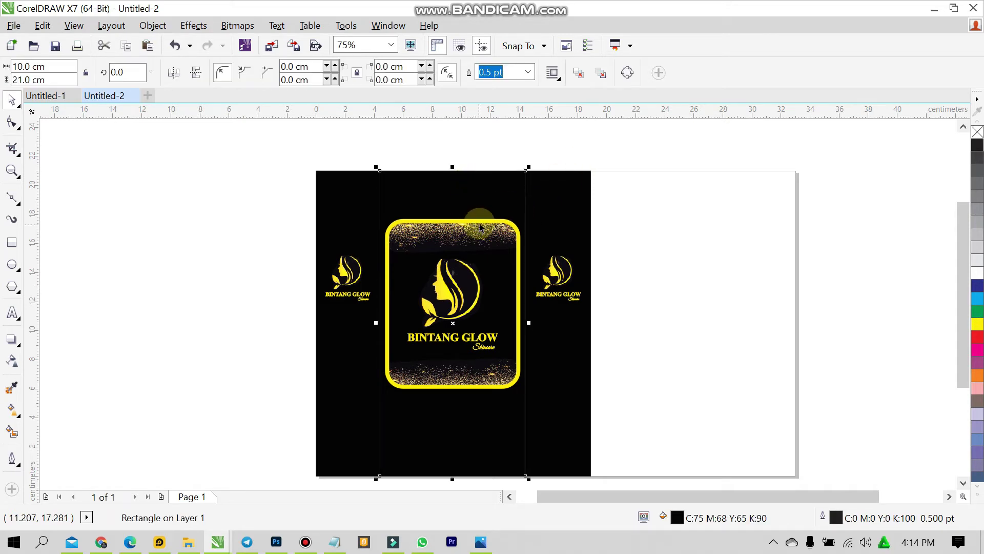
{"action": "left_click_drag", "start_coordinate": [539, 126], "coordinate": [373, 464]}
{"action": "left_click_drag", "start_coordinate": [460, 289], "coordinate": [684, 299]}
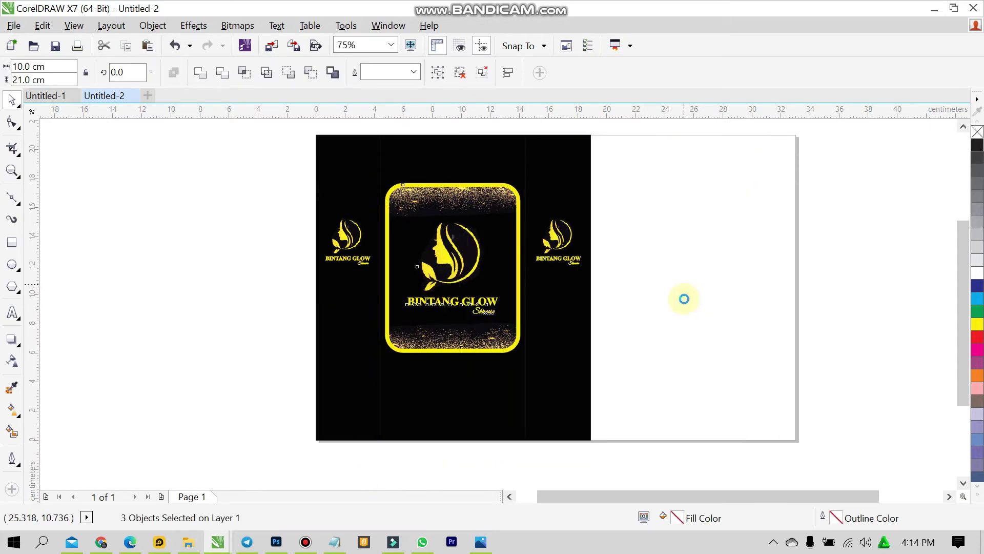
{"action": "left_click_drag", "start_coordinate": [615, 137], "coordinate": [593, 136]}
{"action": "left_click", "coordinate": [799, 172]}
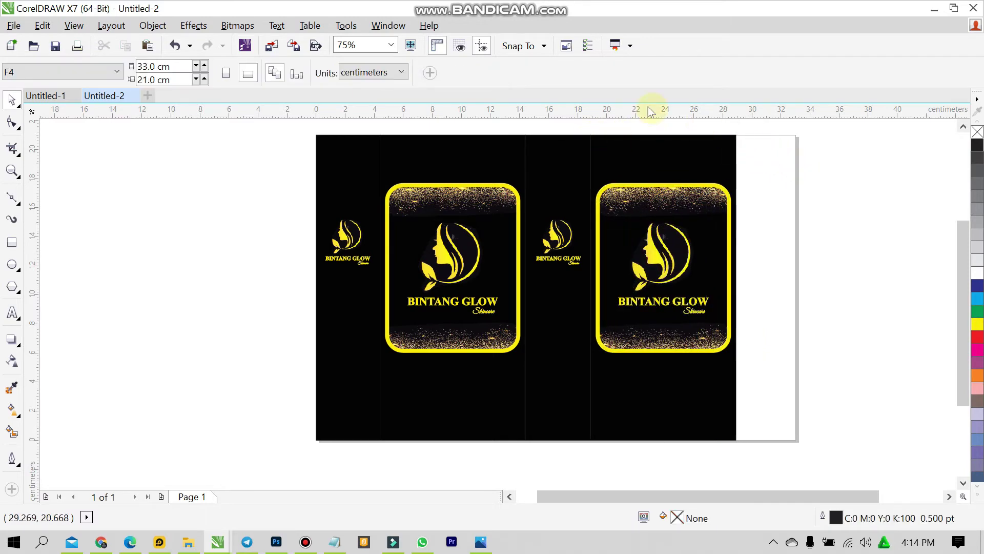
{"action": "scroll", "coordinate": [666, 245], "scroll_direction": "up", "scroll_amount": 1}
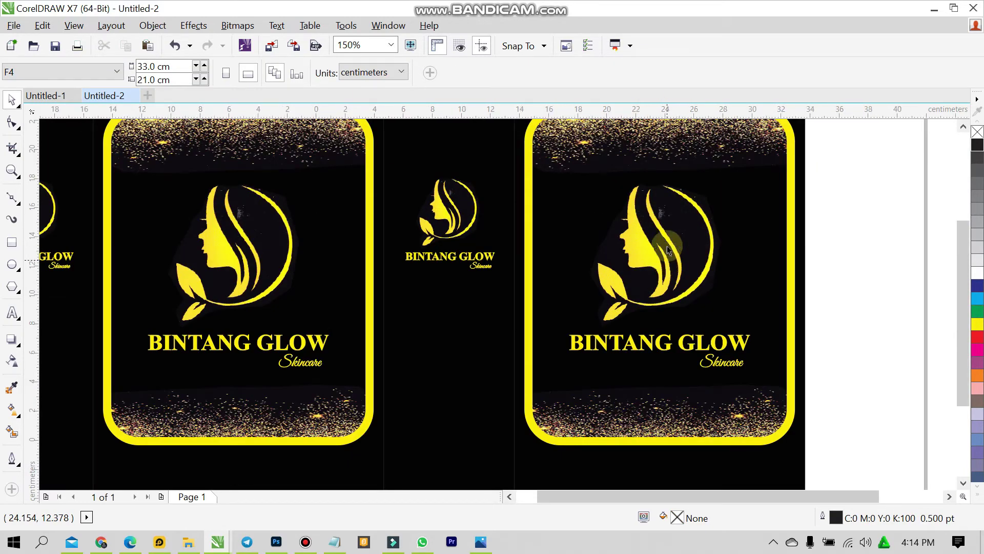
{"action": "scroll", "coordinate": [667, 245], "scroll_direction": "down", "scroll_amount": 1}
{"action": "scroll", "coordinate": [651, 177], "scroll_direction": "up", "scroll_amount": 1}
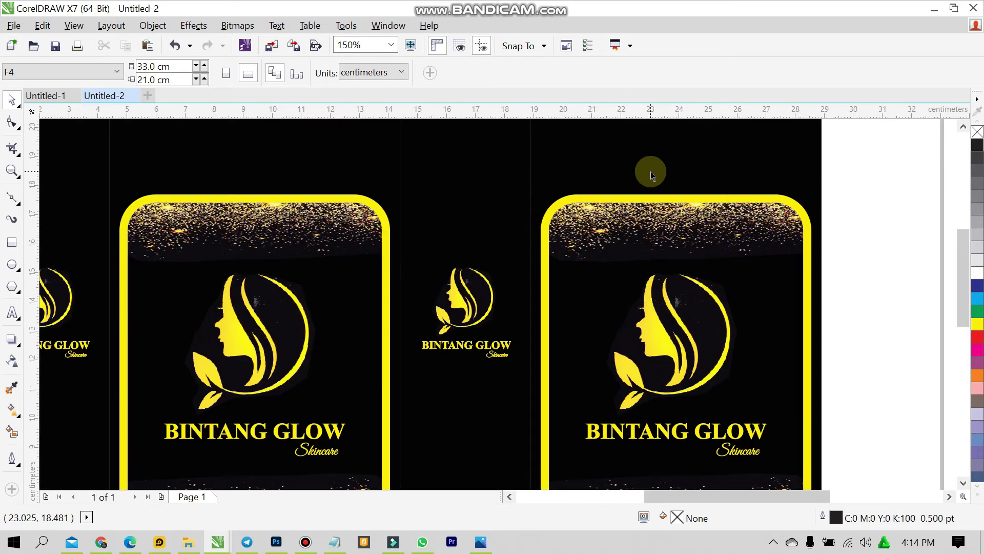
{"action": "scroll", "coordinate": [651, 177], "scroll_direction": "down", "scroll_amount": 1}
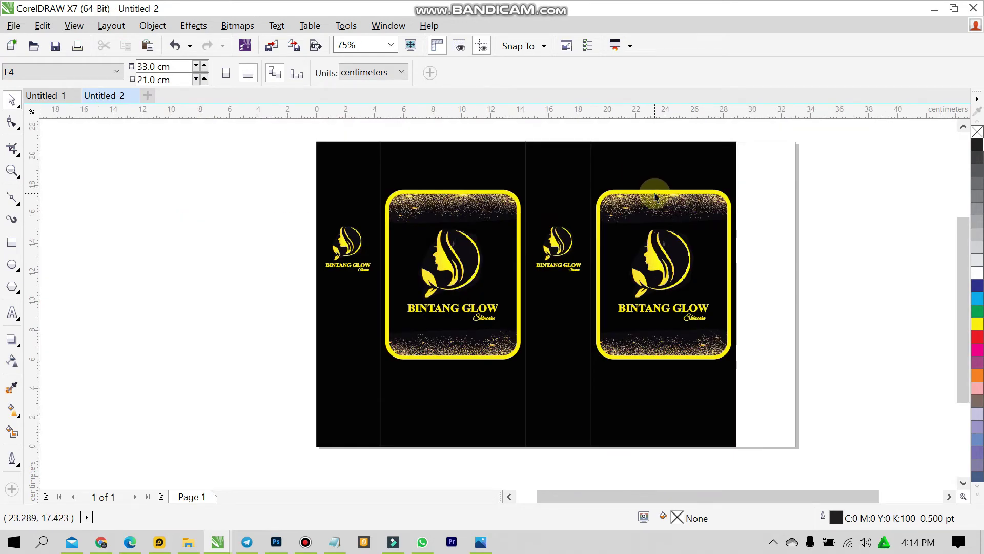
{"action": "scroll", "coordinate": [655, 197], "scroll_direction": "up", "scroll_amount": 1}
{"action": "left_click", "coordinate": [665, 220]}
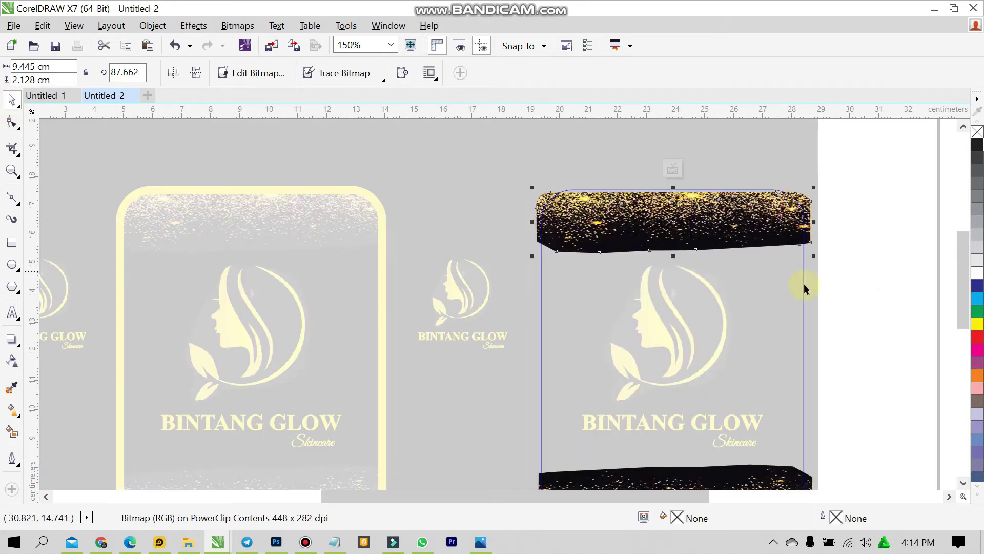
{"action": "left_click", "coordinate": [672, 169]}
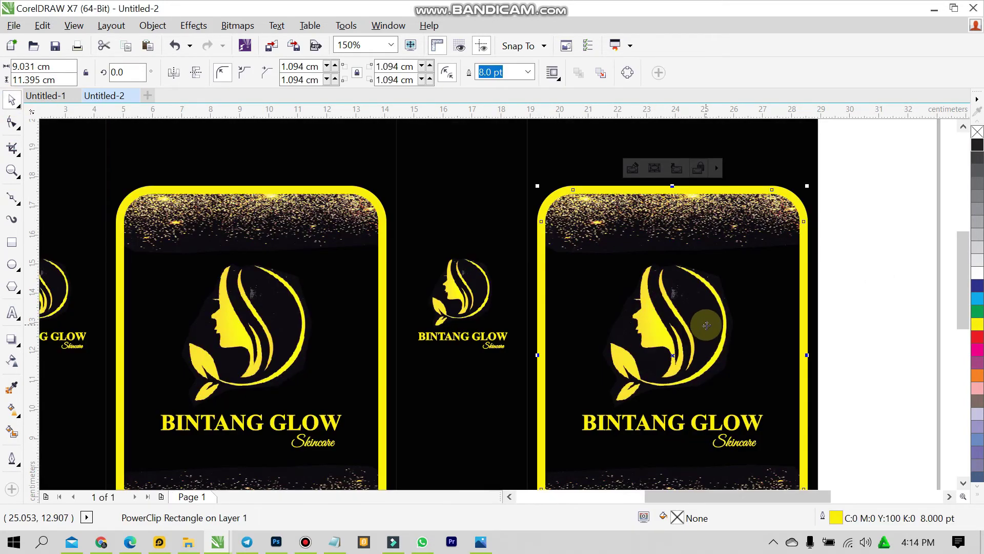
{"action": "scroll", "coordinate": [687, 248], "scroll_direction": "down", "scroll_amount": 1}
{"action": "scroll", "coordinate": [691, 290], "scroll_direction": "up", "scroll_amount": 1}
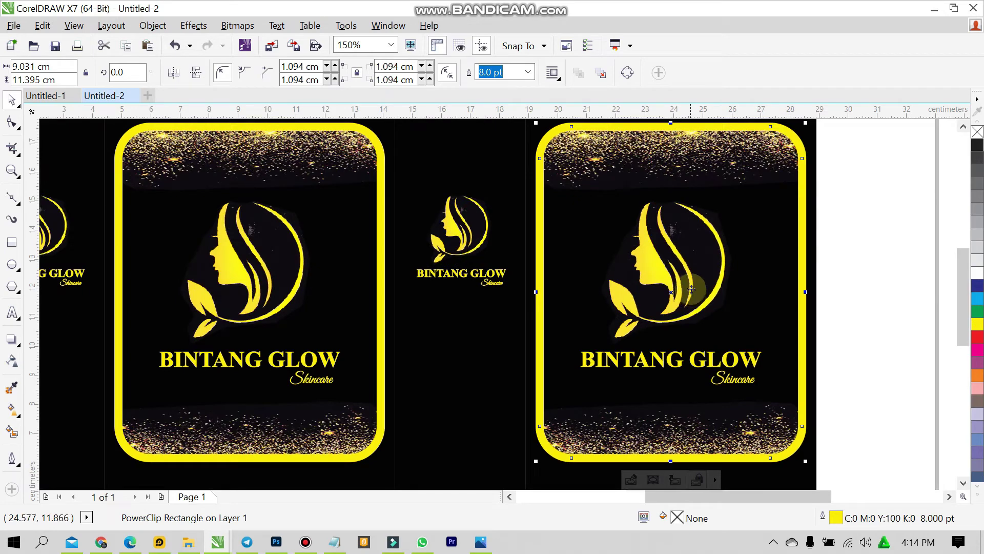
- Shrink the logo group in the second frame to about 1.76 × 1.79 cm and centre it near the frame's upper edge
{"action": "left_click", "coordinate": [878, 257]}
{"action": "left_click_drag", "start_coordinate": [738, 362], "coordinate": [737, 324]}
{"action": "left_click_drag", "start_coordinate": [763, 159], "coordinate": [689, 189]}
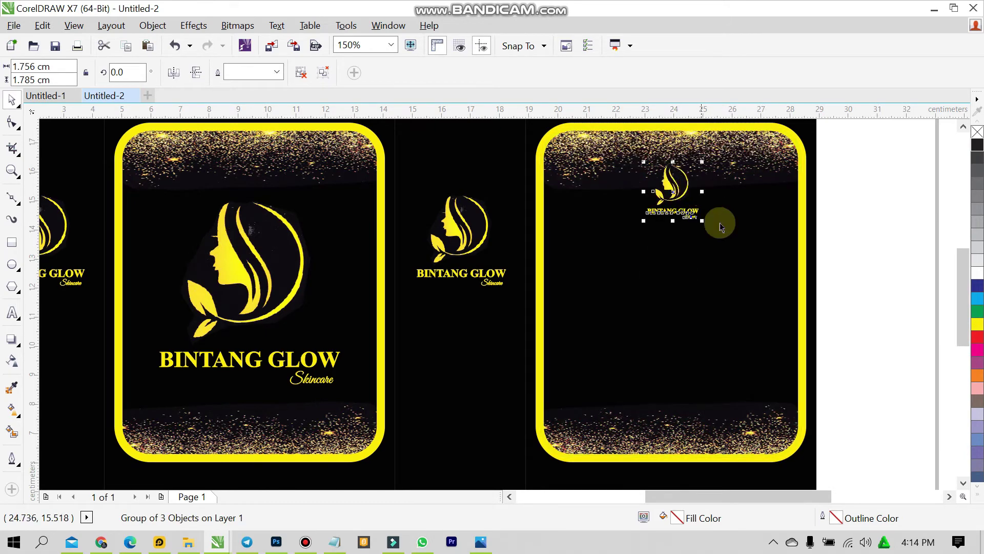
{"action": "left_click", "coordinate": [746, 158]}
{"action": "left_click_drag", "start_coordinate": [693, 195], "coordinate": [683, 162]}
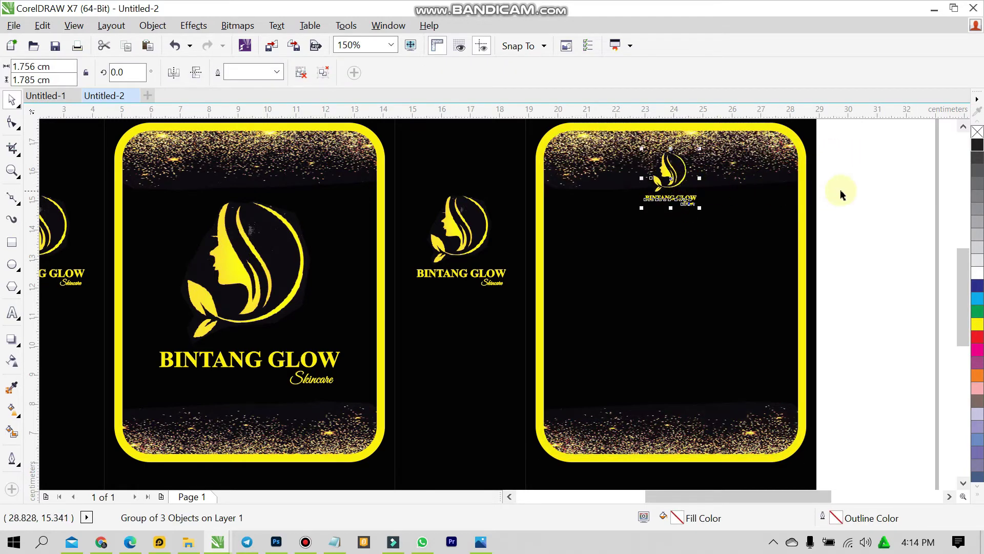
{"action": "left_click", "coordinate": [845, 182]}
{"action": "scroll", "coordinate": [726, 156], "scroll_direction": "down", "scroll_amount": 2}
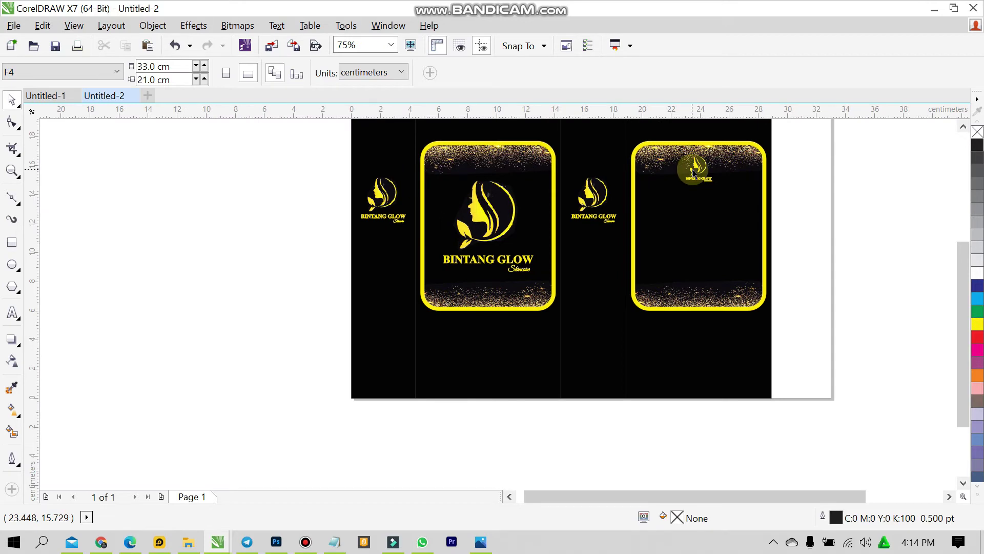
{"action": "scroll", "coordinate": [696, 166], "scroll_direction": "up", "scroll_amount": 2}
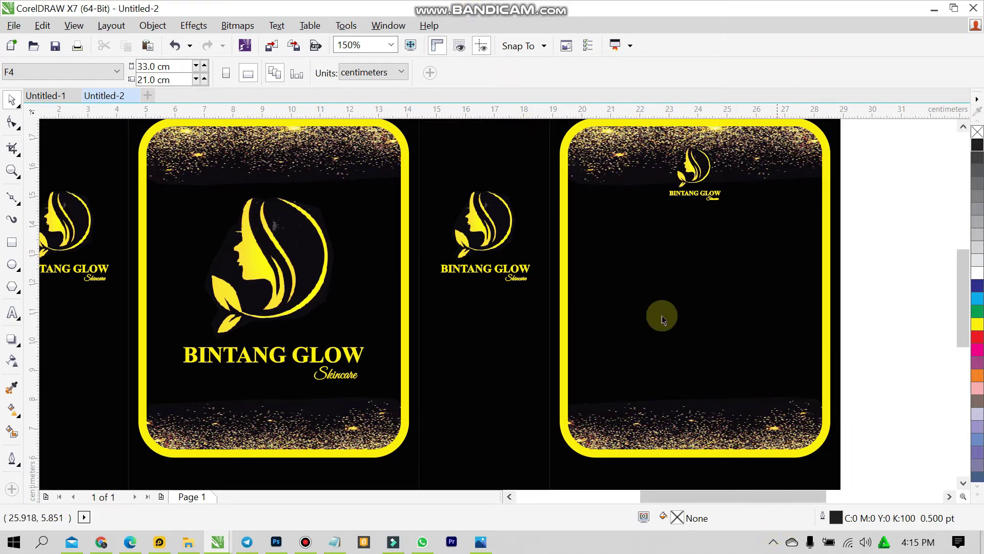
{"action": "key", "text": "F12"}
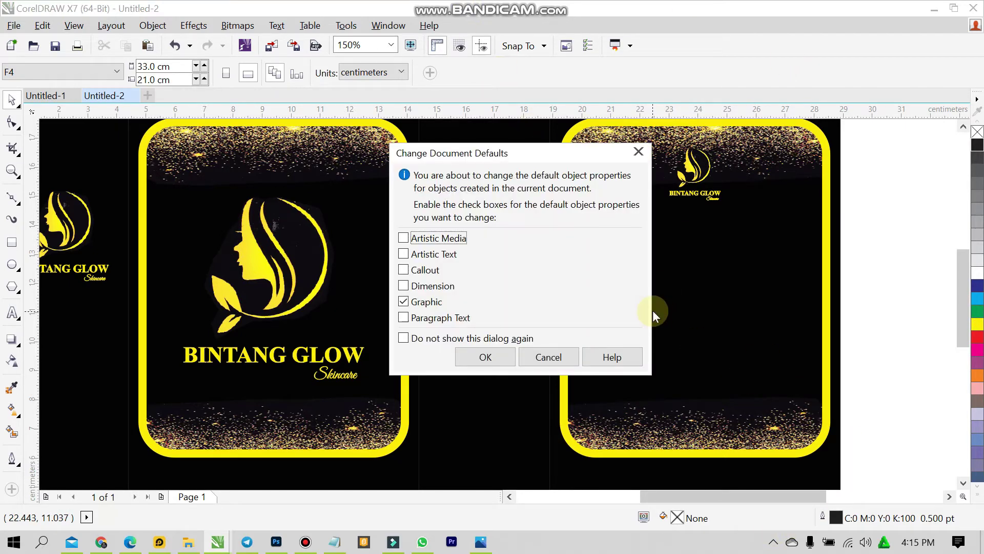
{"action": "left_click", "coordinate": [548, 357]}
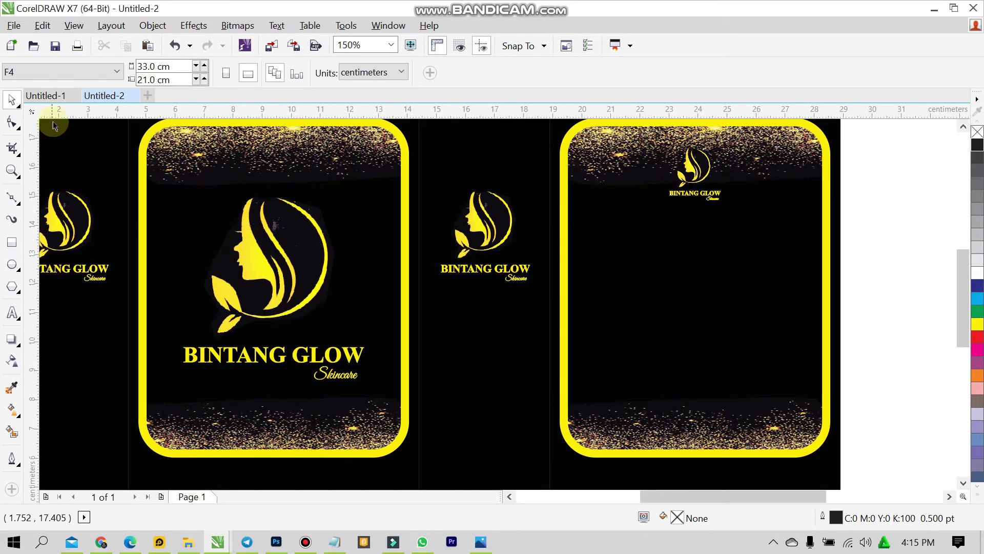
- Examine the product description text in the second frame of the Untitled-1 reference layout
{"action": "left_click", "coordinate": [60, 97]}
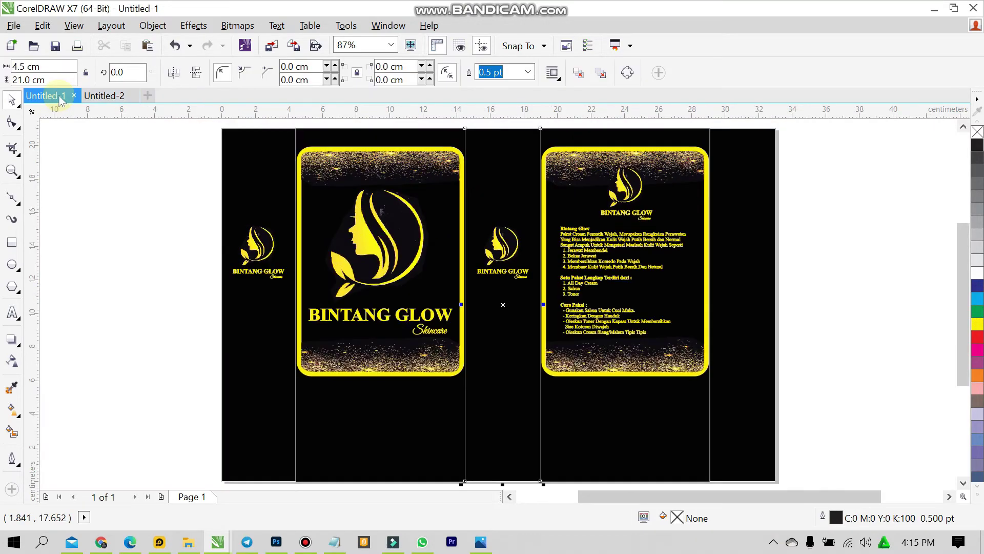
{"action": "left_click", "coordinate": [61, 338]}
{"action": "scroll", "coordinate": [580, 241], "scroll_direction": "up", "scroll_amount": 3}
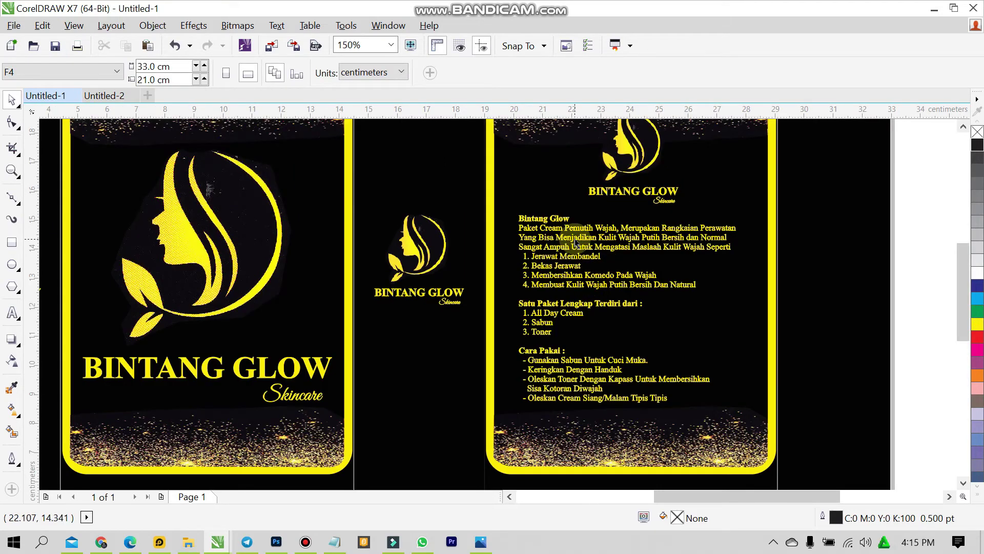
{"action": "scroll", "coordinate": [575, 242], "scroll_direction": "up", "scroll_amount": 2}
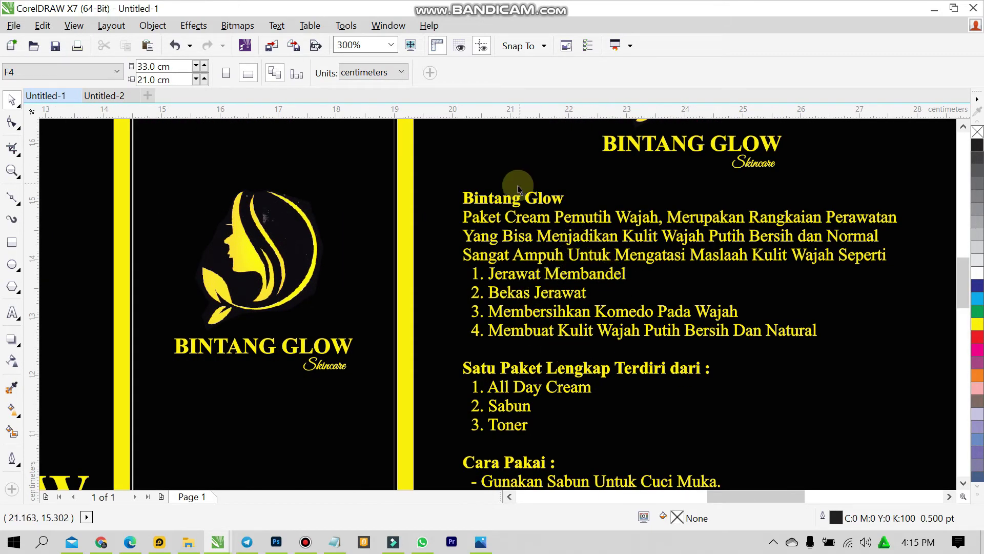
{"action": "scroll", "coordinate": [519, 190], "scroll_direction": "down", "scroll_amount": 4}
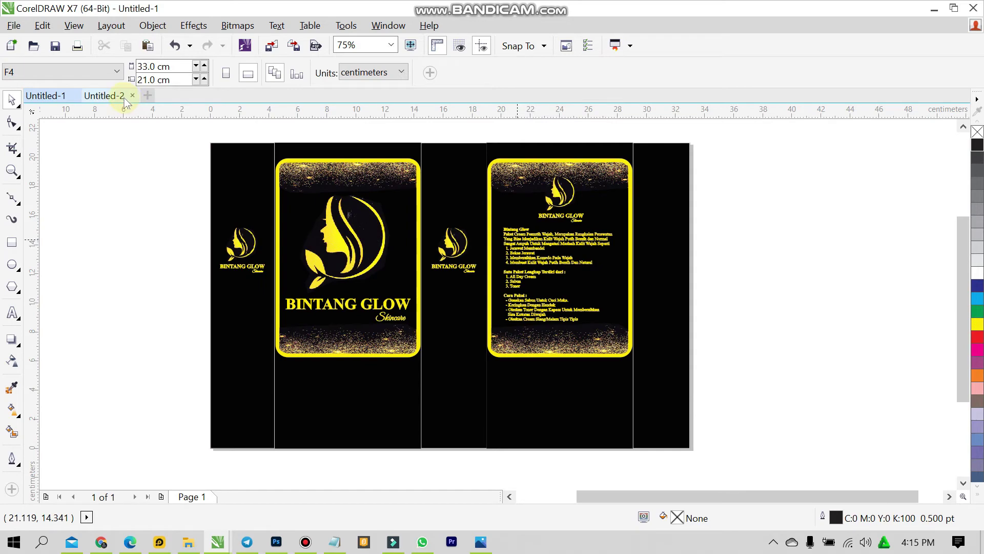
- Start an artistic text object below the small logo in the second frame of Untitled-2, with yellow fill and yellow outline
{"action": "left_click", "coordinate": [124, 98]}
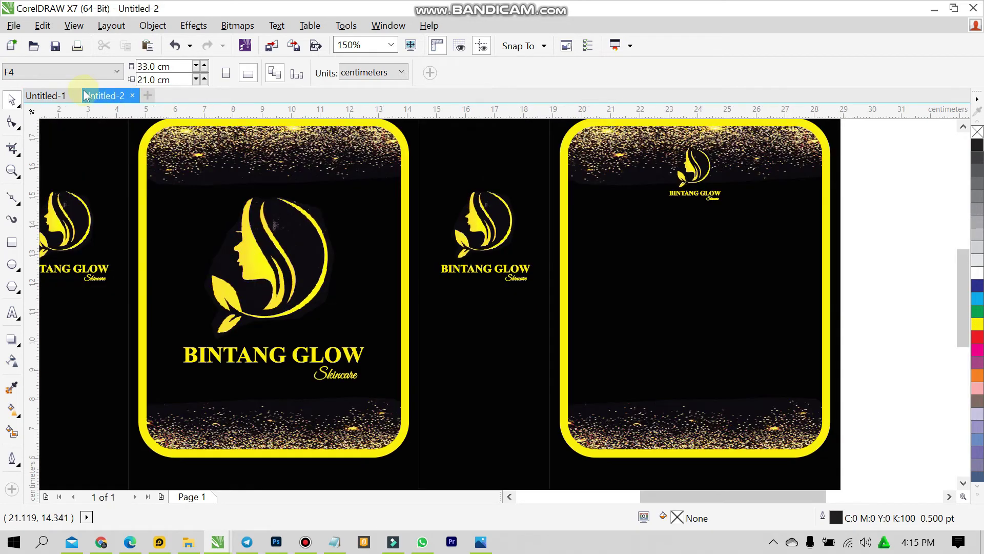
{"action": "left_click", "coordinate": [13, 313]}
{"action": "left_click", "coordinate": [584, 247]}
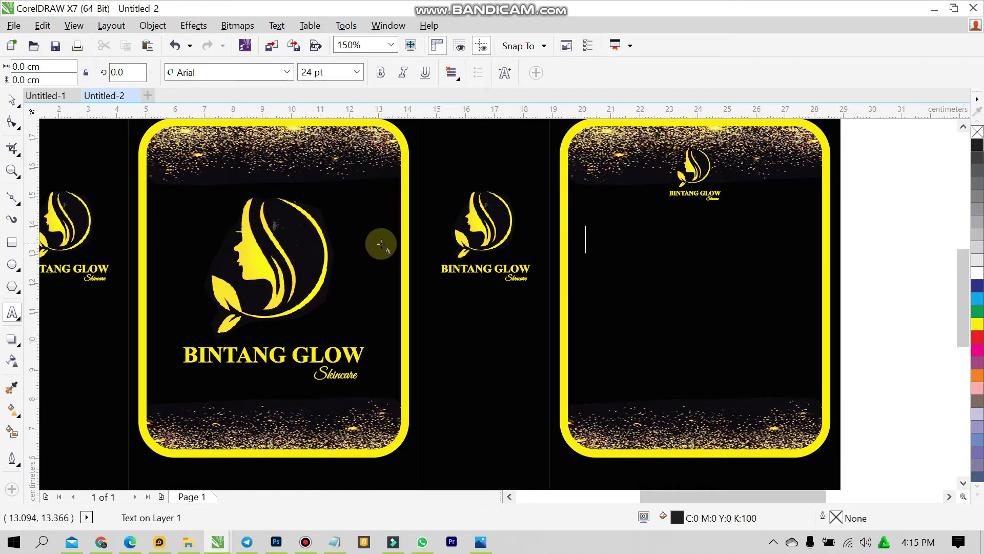
{"action": "type", "text": "n"}
{"action": "key", "text": "BackSpace"}
{"action": "key", "text": "BackSpace"}
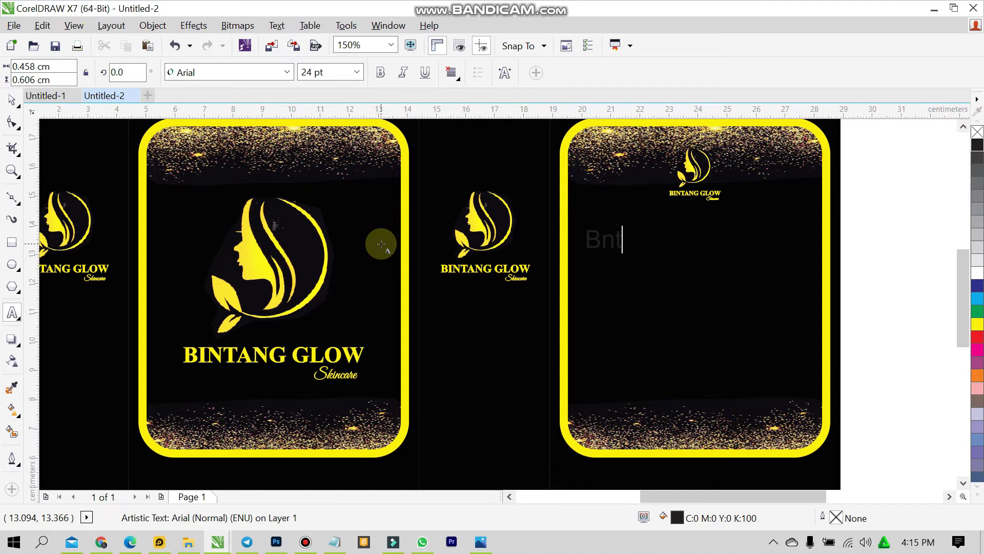
{"action": "key", "text": "BackSpace"}
{"action": "key", "text": "BackSpace"}
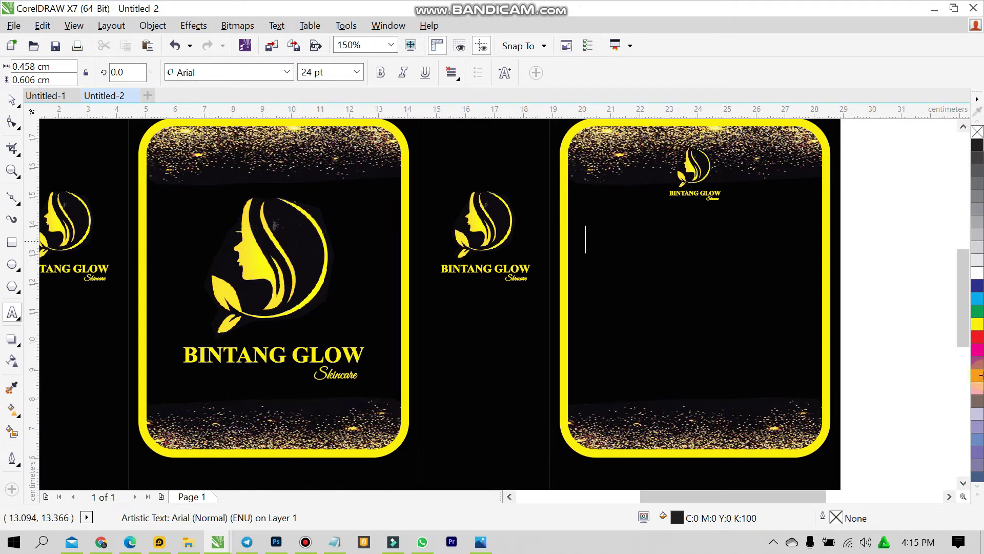
{"action": "left_click", "coordinate": [977, 324]}
{"action": "right_click", "coordinate": [978, 324]}
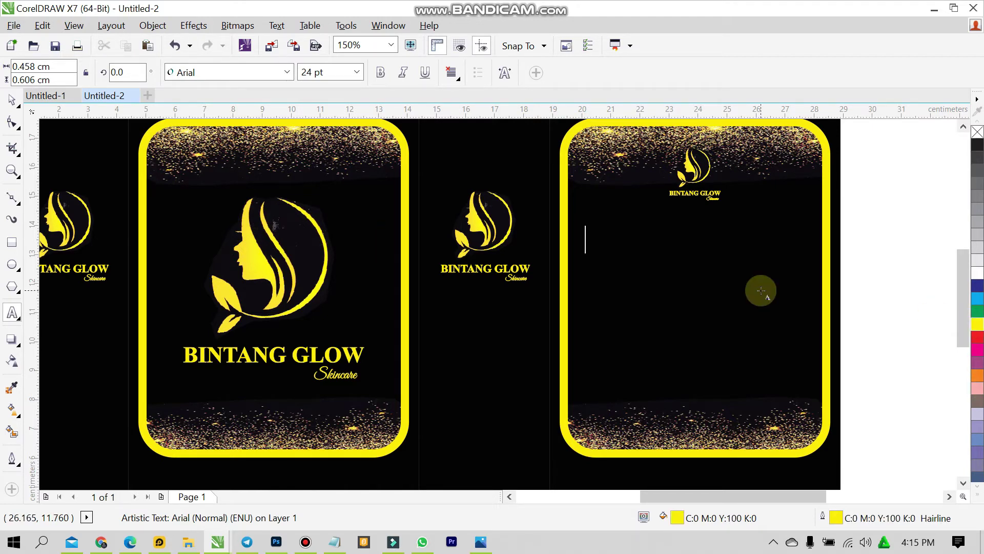
- Enter "Bintang Glow" as the first line of the description and "Paket Cream Pemutih" as the second
{"action": "type", "text": "Bintang "}
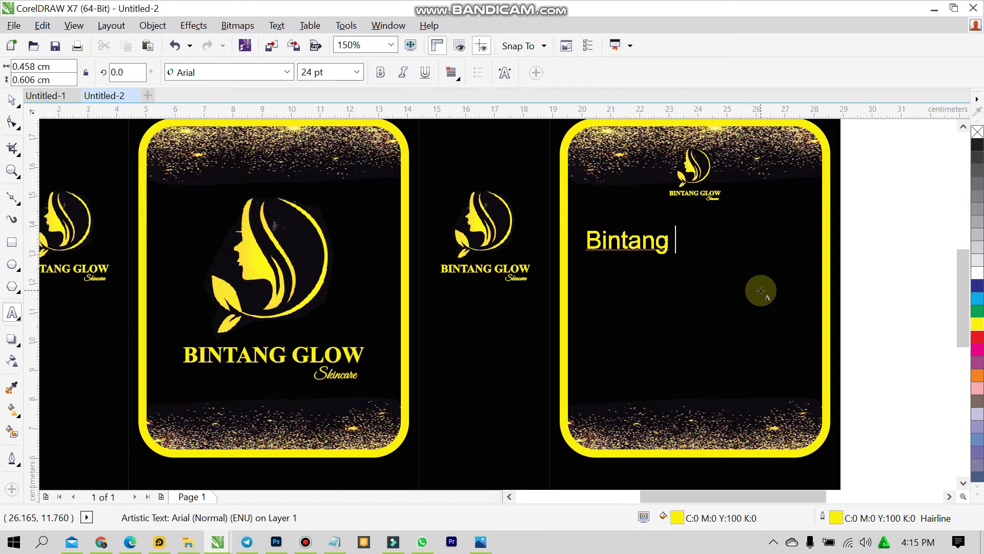
{"action": "type", "text": "Glow "}
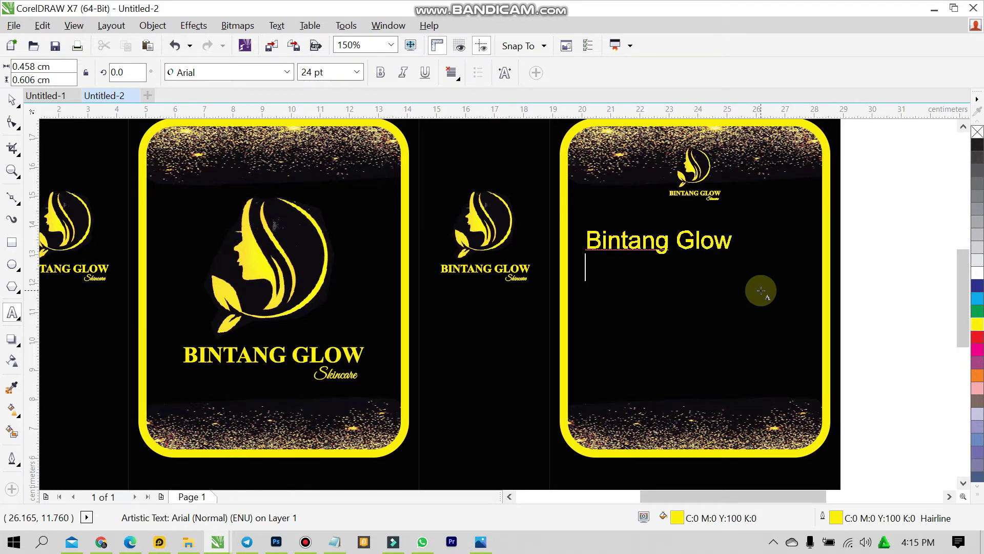
{"action": "type", "text": "Pake"}
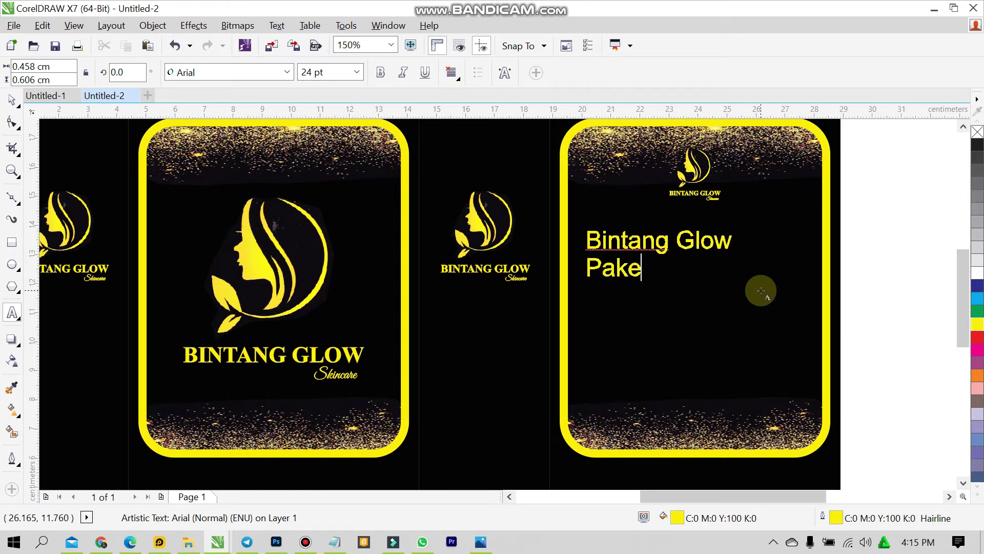
{"action": "type", "text": "t Crea"}
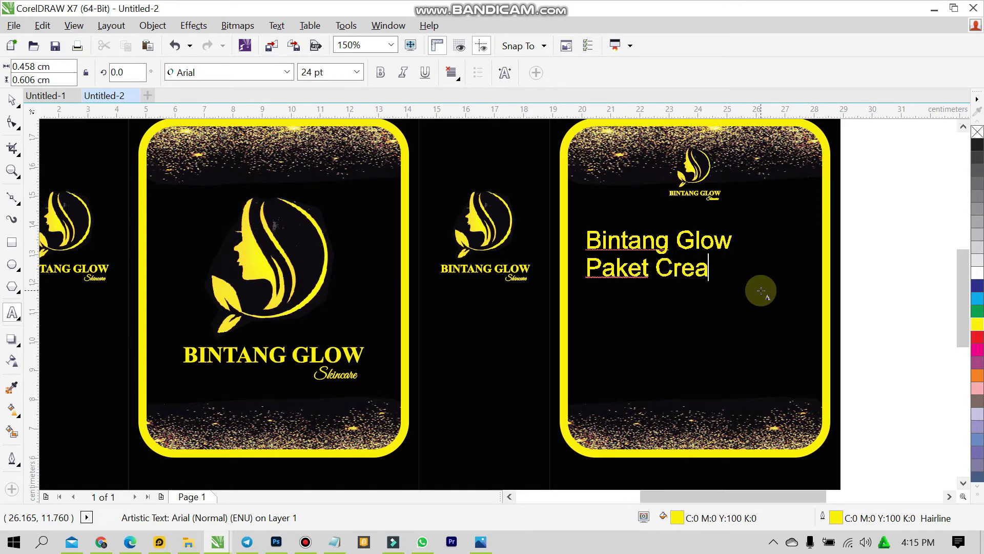
{"action": "type", "text": "m Pemutih"}
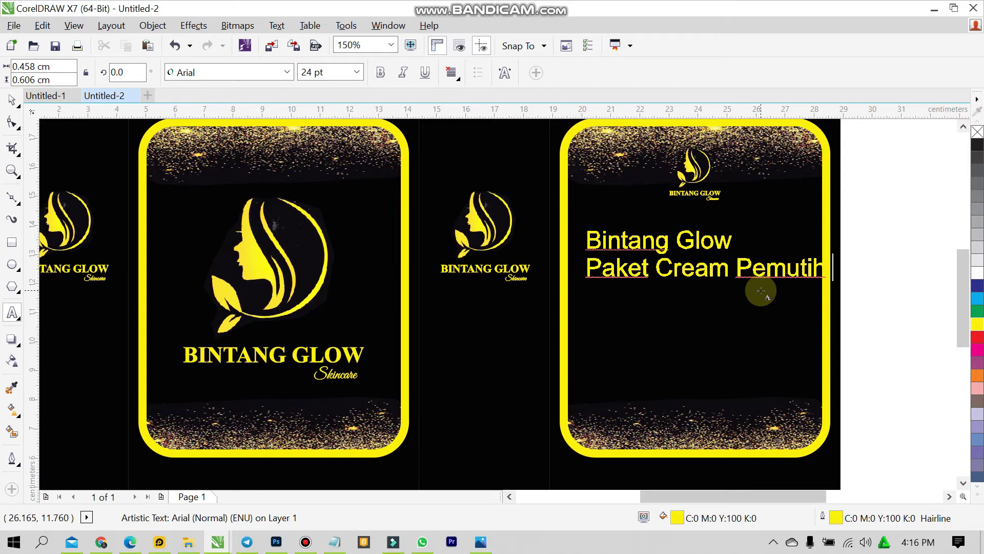
- Set the font size of the whole description text to 12 pt
{"action": "key", "text": "ctrl+a"}
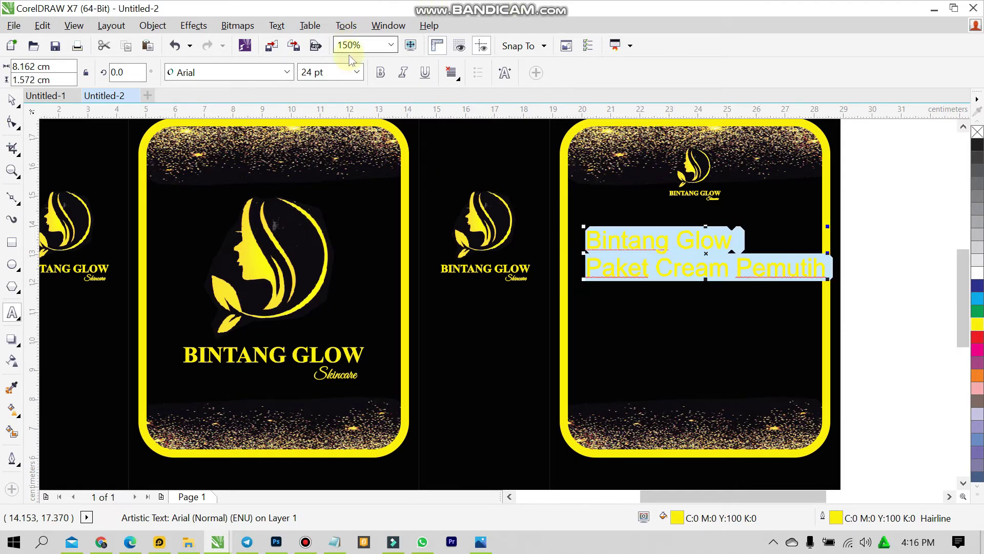
{"action": "left_click", "coordinate": [357, 72]}
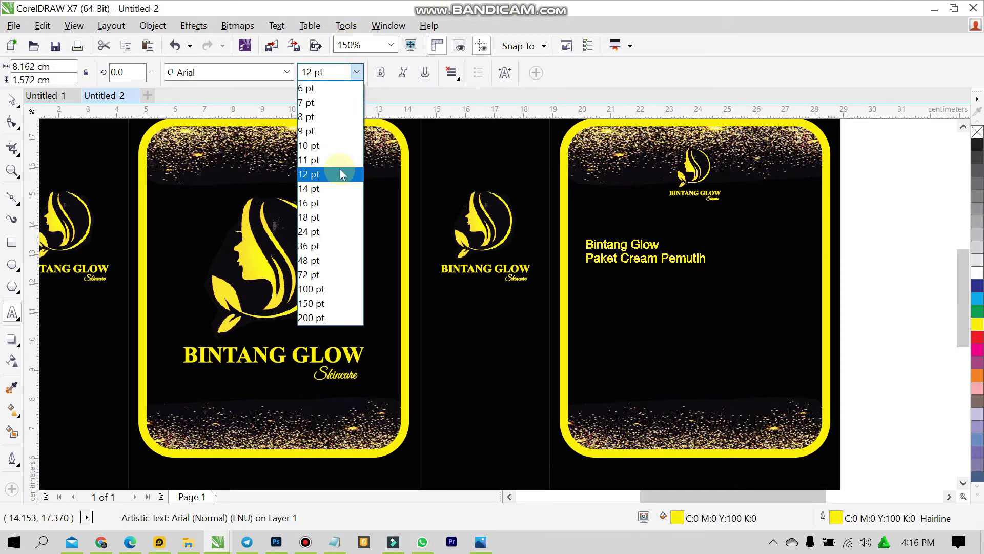
{"action": "left_click", "coordinate": [340, 174]}
- Add "Wajah." to the end of the description's second line
{"action": "left_click", "coordinate": [707, 259]}
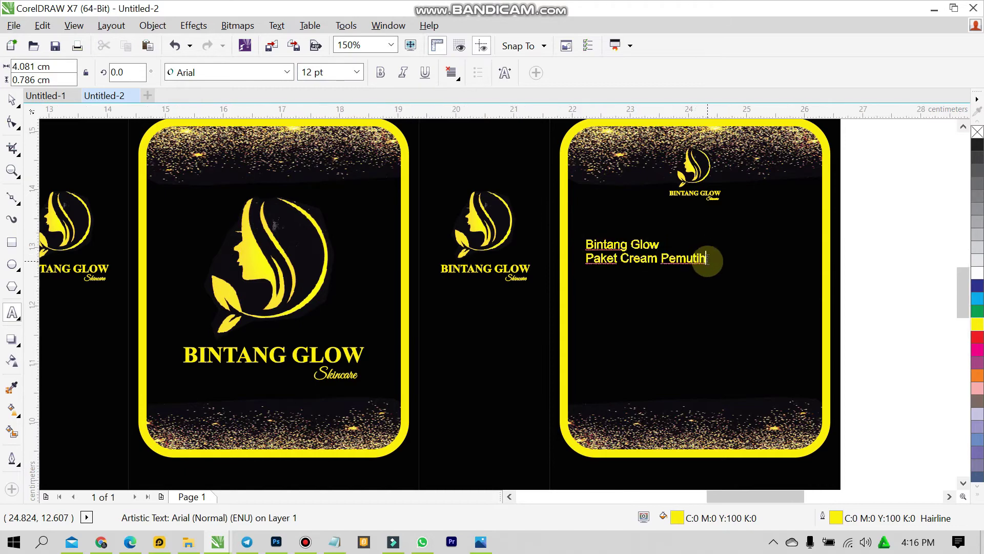
{"action": "scroll", "coordinate": [710, 261], "scroll_direction": "up", "scroll_amount": 2}
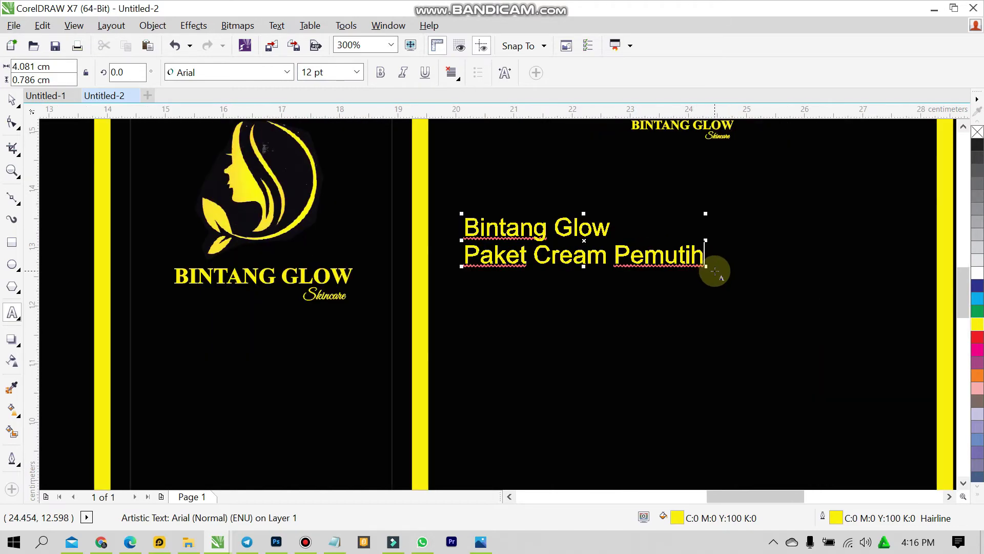
{"action": "type", "text": "Wajah"}
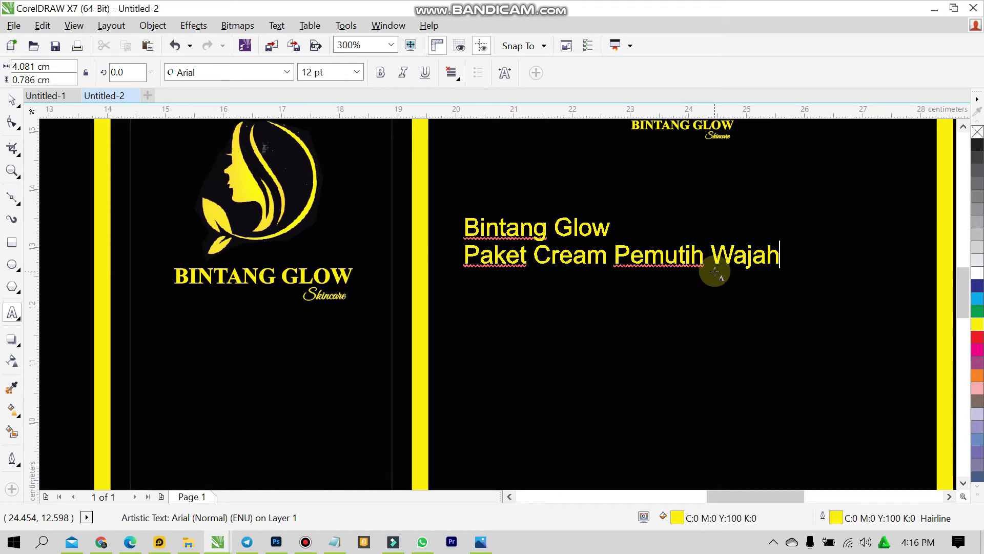
{"action": "type", "text": "."}
{"action": "key", "text": "Escape"}
{"action": "key", "text": "shift+F12"}
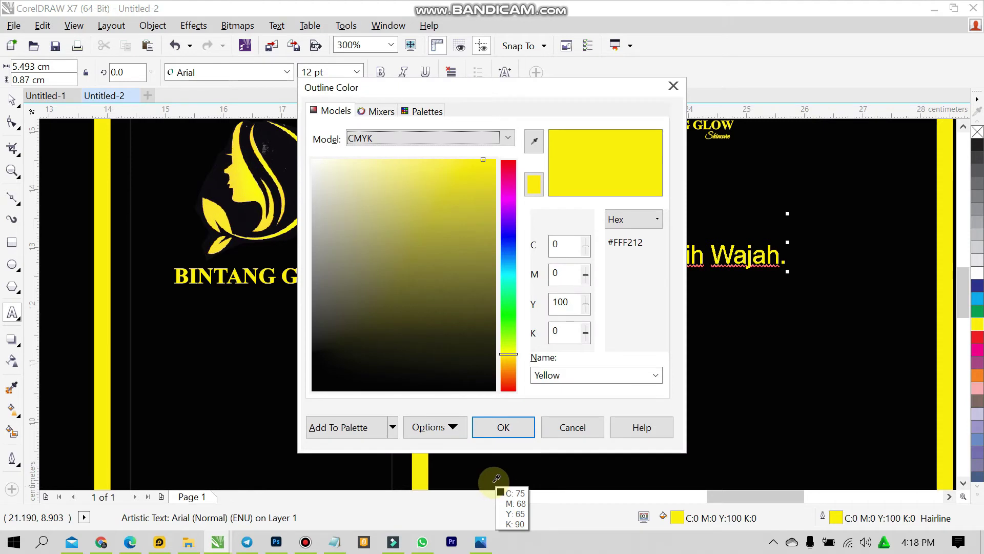
{"action": "left_click", "coordinate": [571, 427]}
- Continue the second line after "Wajah." with "Merupakan Rangkaian Perawatan"
{"action": "left_click_drag", "start_coordinate": [766, 257], "coordinate": [779, 258]}
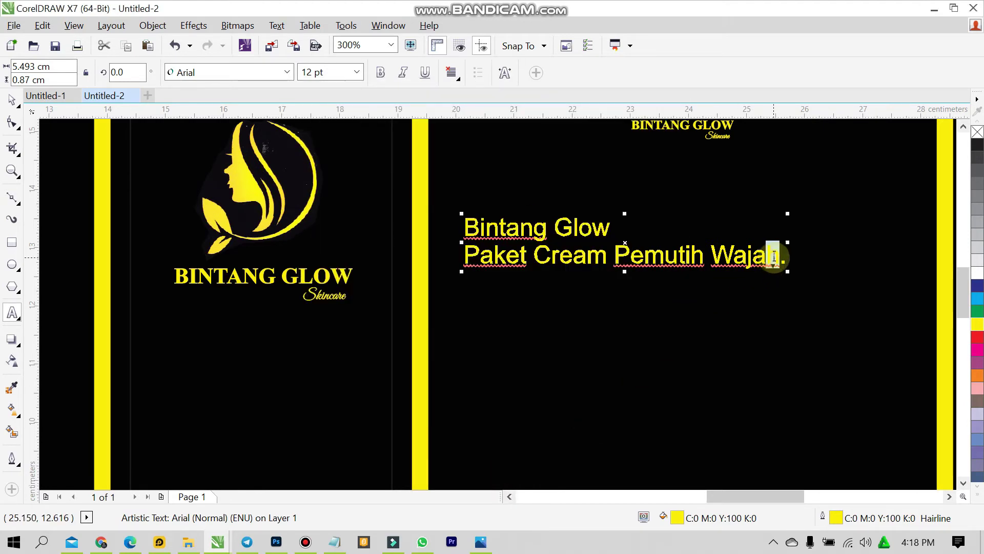
{"action": "left_click", "coordinate": [785, 258]}
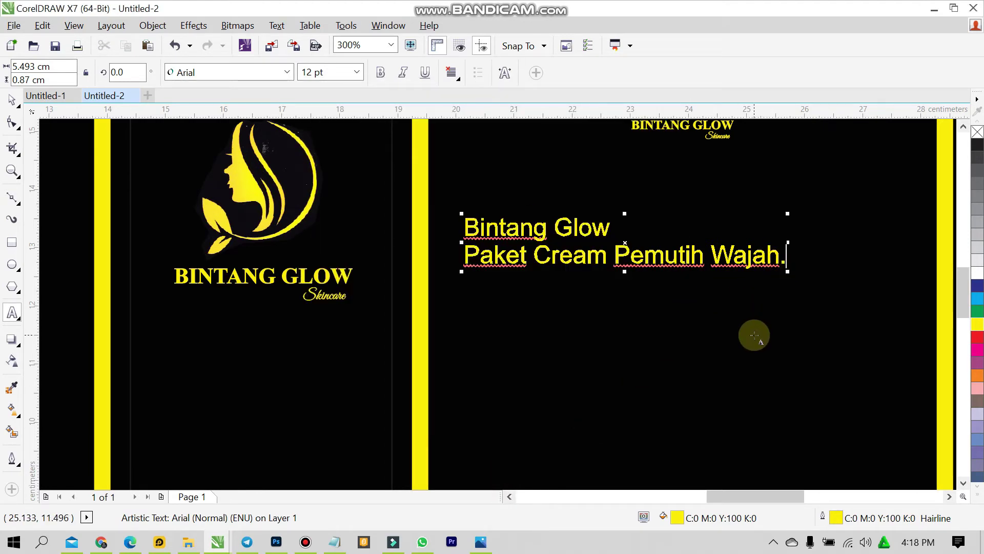
{"action": "type", "text": "Merupakan"}
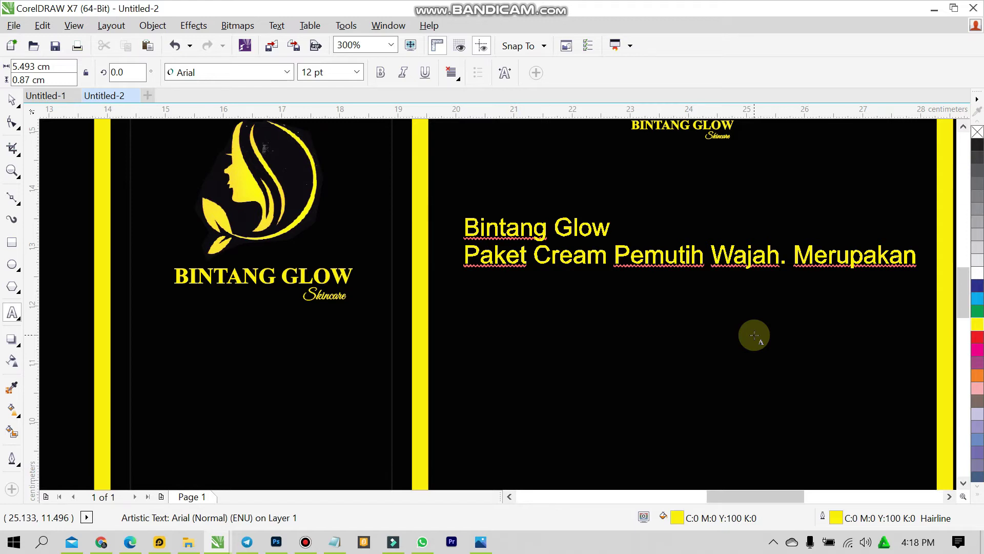
{"action": "type", "text": "  Rangk"}
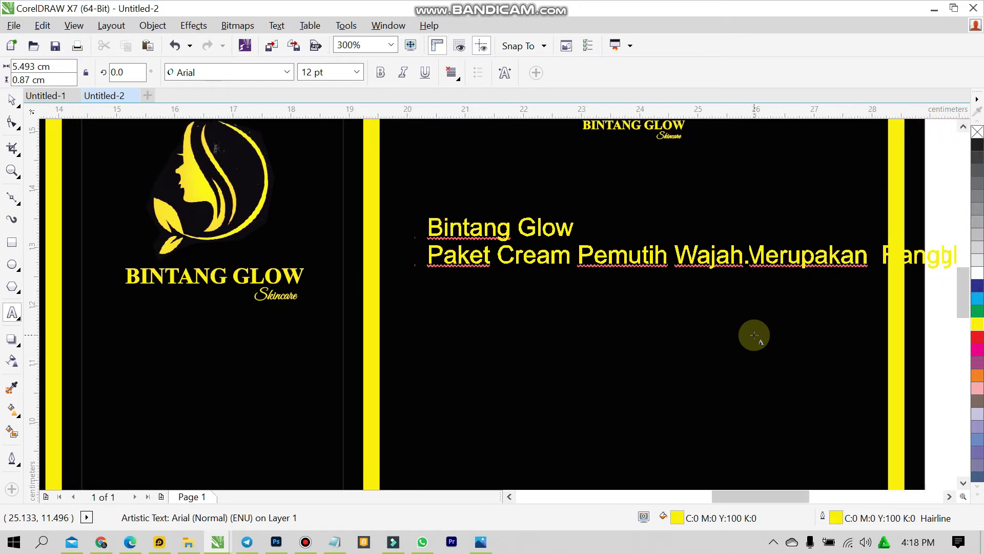
{"action": "type", "text": "aian Pera"}
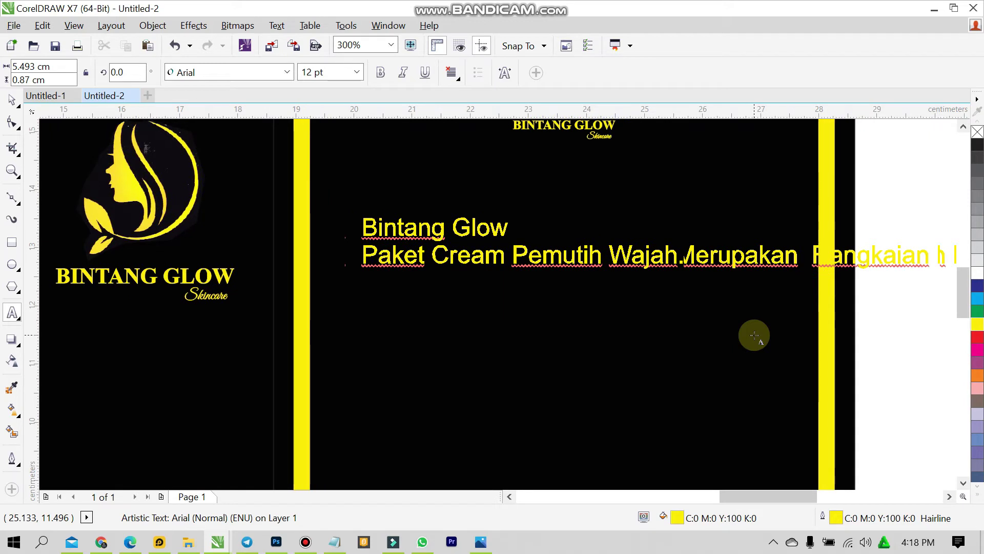
{"action": "type", "text": "watan"}
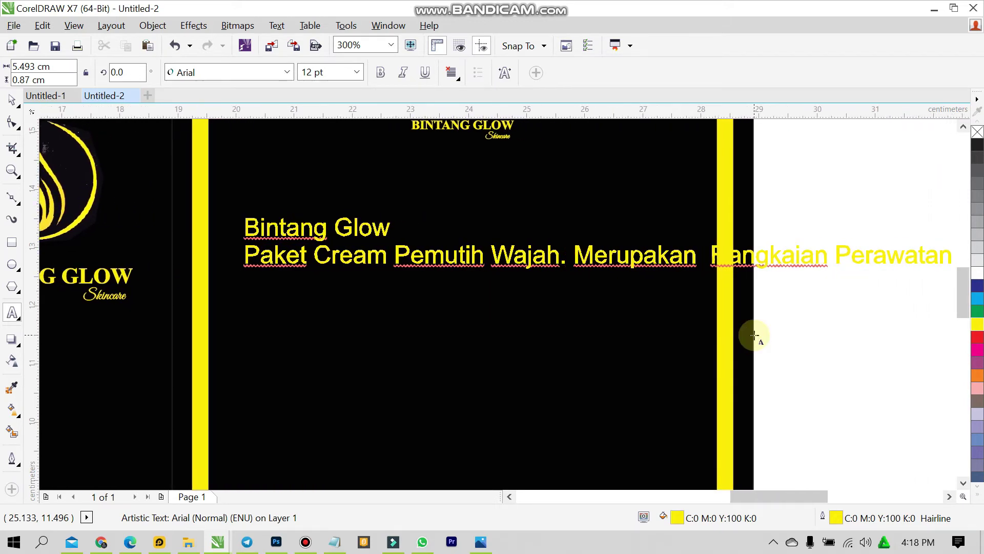
- Add a third description line reading "Yang Bisa Menjadikan Kulit Wajah Putih Bersih Dan Normal"
{"action": "key", "text": "Return"}
{"action": "type", "text": "Y"}
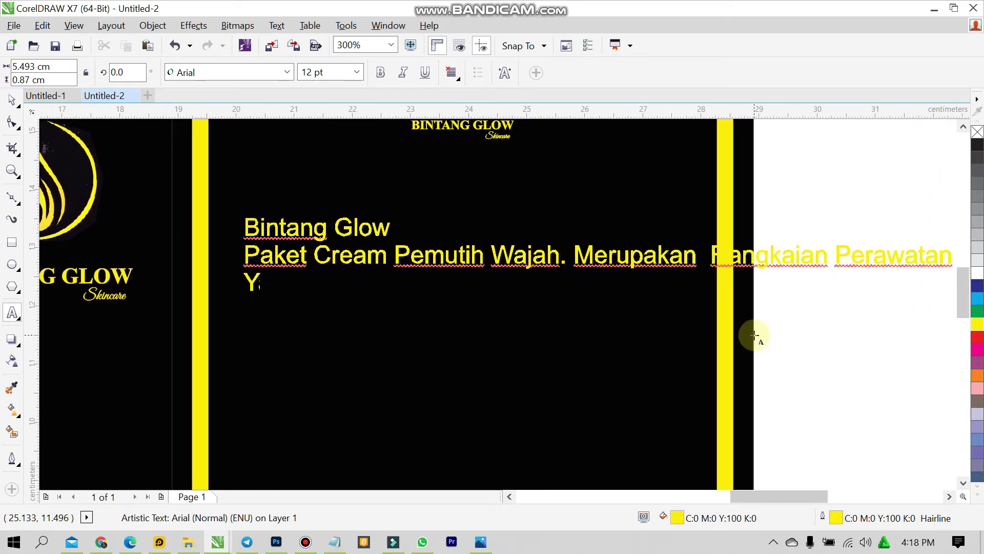
{"action": "type", "text": "angbisa"}
{"action": "key", "text": "BackSpace"}
{"action": "key", "text": "BackSpace"}
{"action": "key", "text": "BackSpace"}
{"action": "key", "text": "BackSpace"}
{"action": "type", "text": "Bisa "}
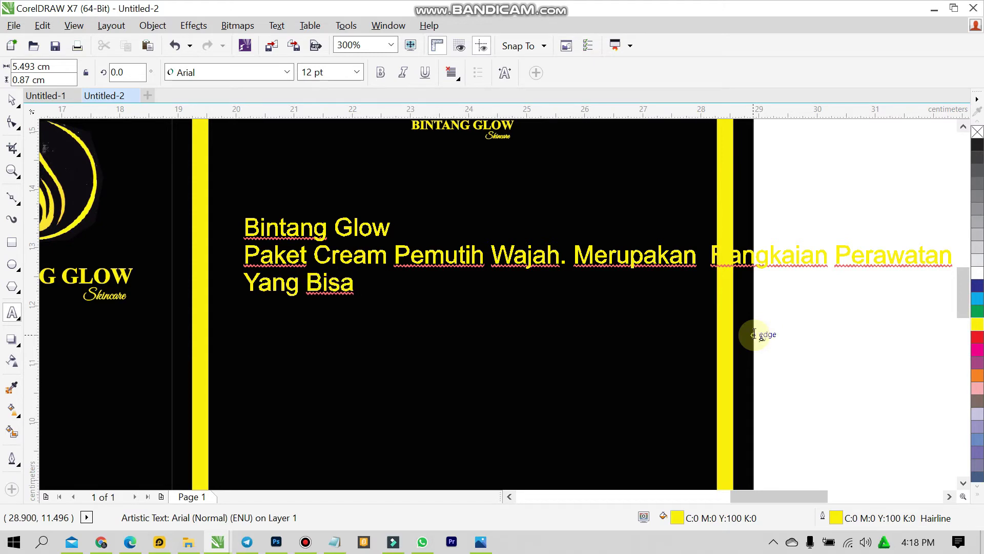
{"action": "type", "text": "Menjadikan Kulita"}
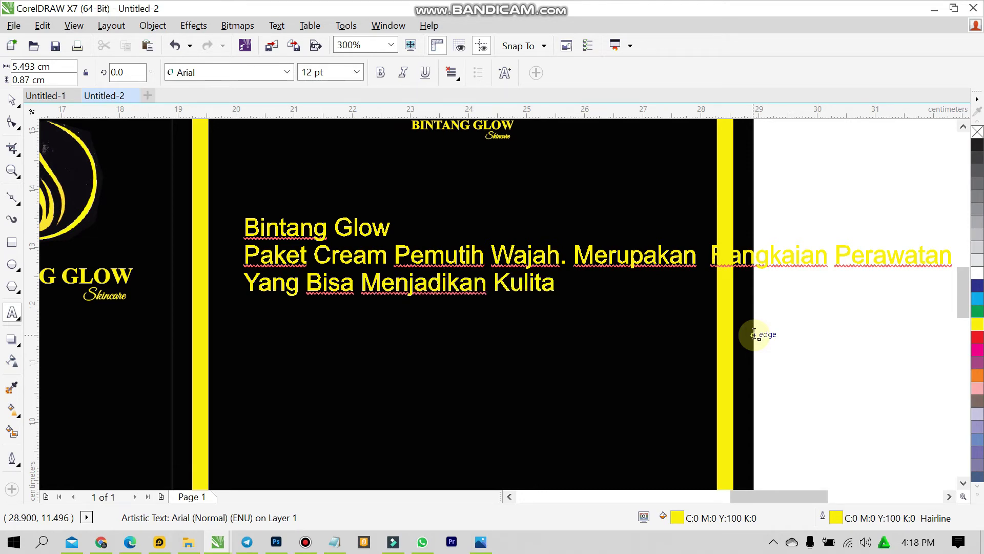
{"action": "key", "text": "BackSpace"}
{"action": "type", "text": "Wa"}
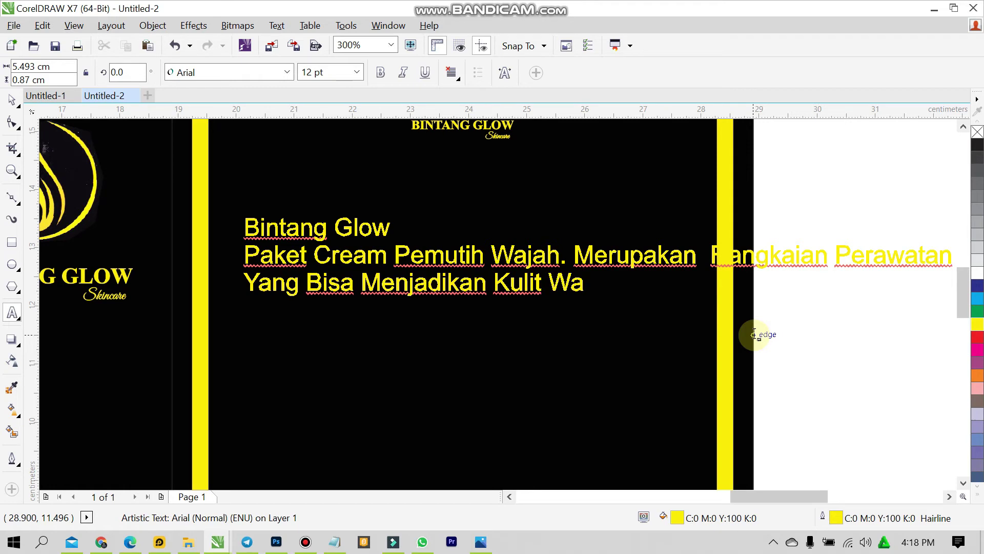
{"action": "type", "text": "jah Putih "}
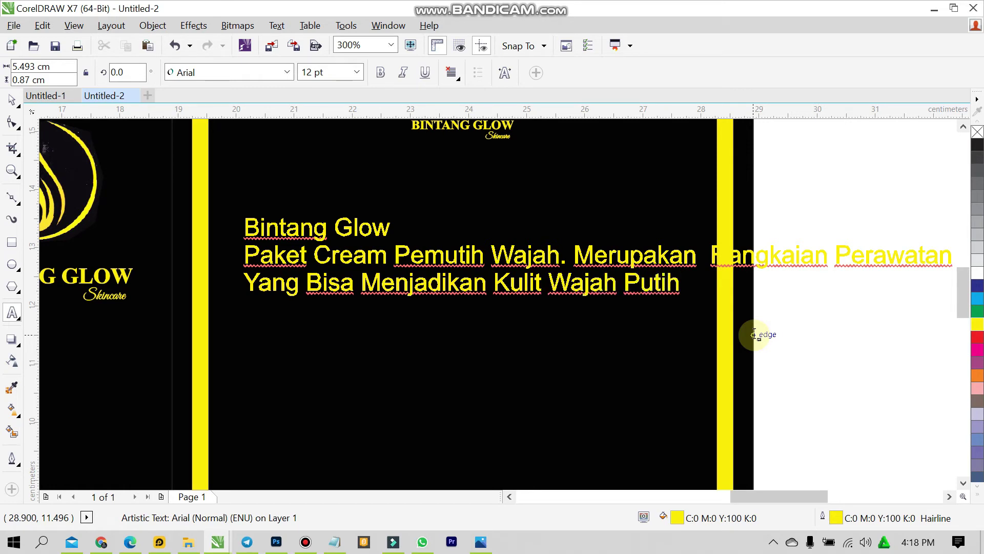
{"action": "type", "text": "Bersih D"}
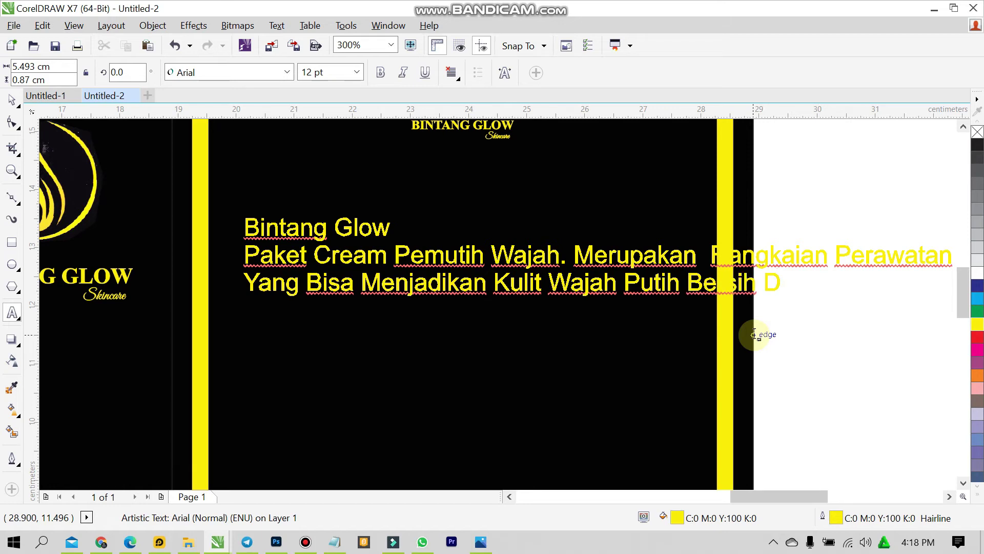
{"action": "type", "text": "an Normal"}
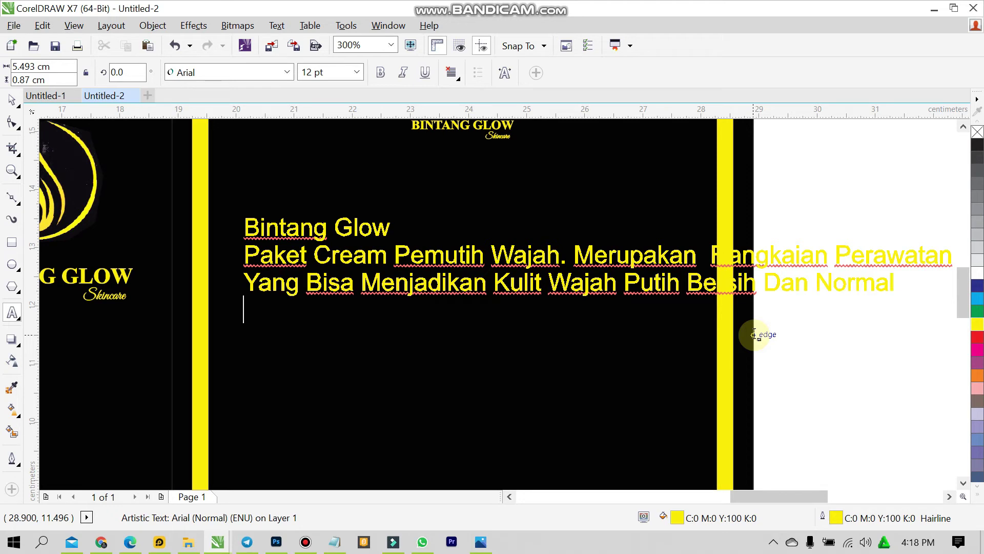
- Add a fourth description line reading "Sangat Ampuh Untuk Mengatasi Masalah Kulit Seperti"
{"action": "key", "text": "Return"}
{"action": "type", "text": "Sangat AMpuh Untuk Mengatas"}
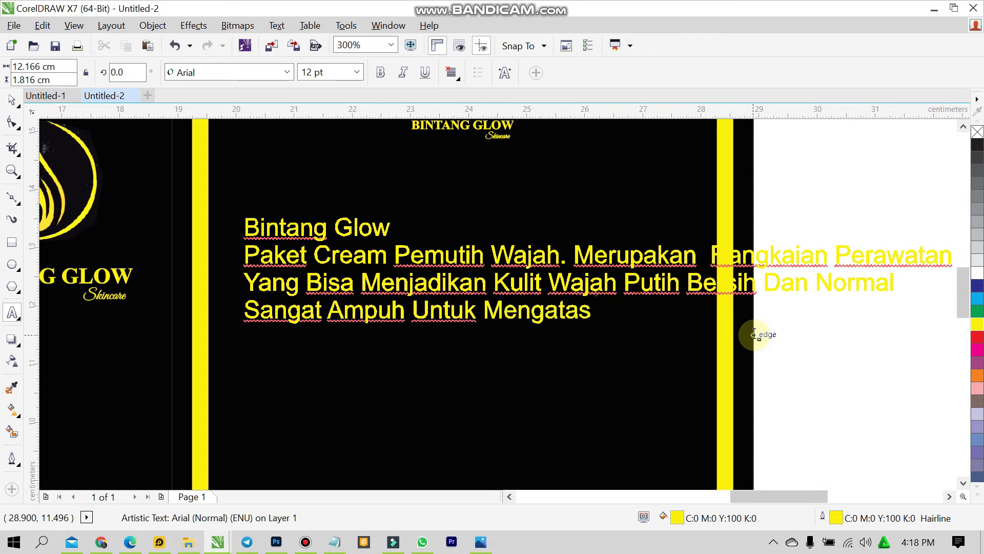
{"action": "type", "text": "i Ma"}
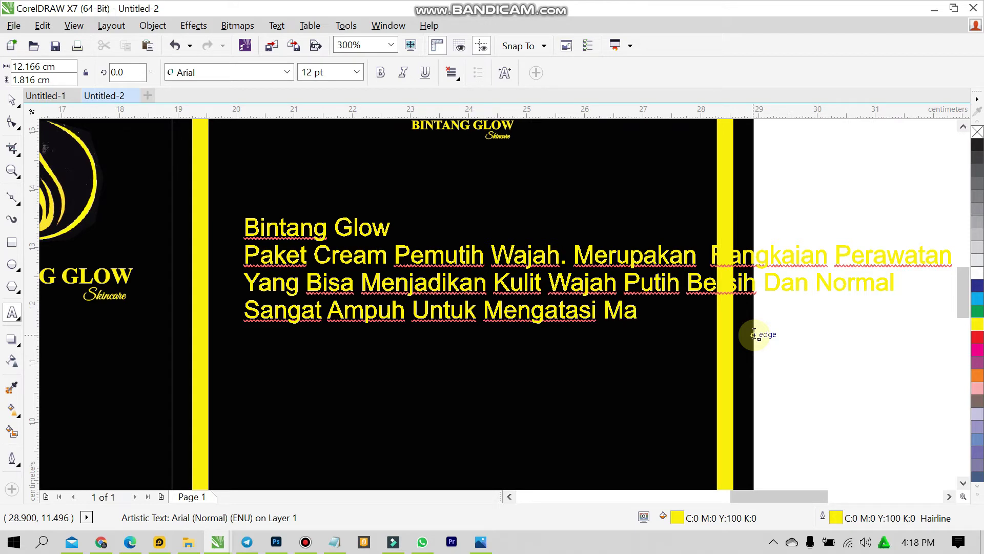
{"action": "type", "text": "salah Kulit Seperti"}
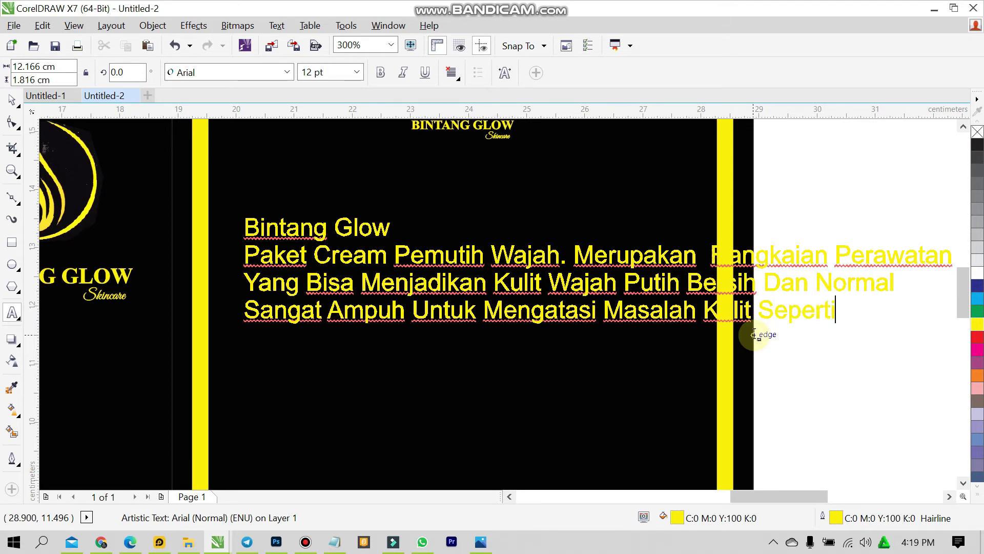
{"action": "key", "text": "shift+F12"}
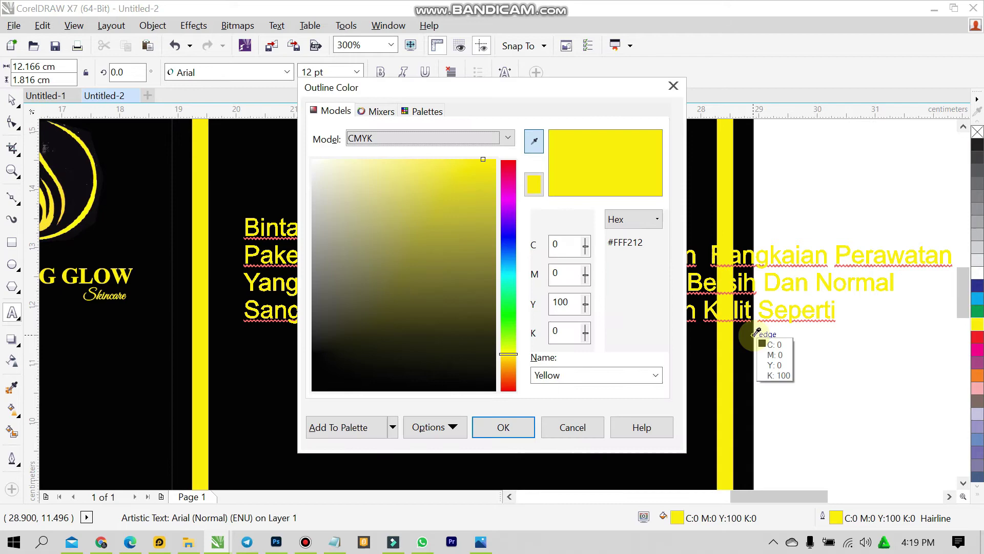
{"action": "left_click", "coordinate": [595, 427]}
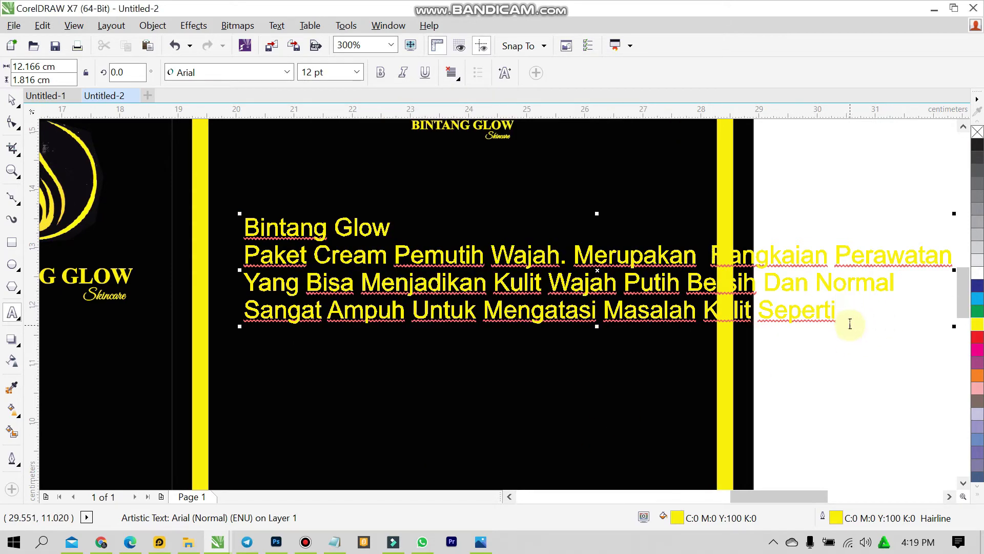
- Add an indented list item reading "1. Jerawat Membandel" below the description's fourth line
{"action": "type", "text": "1."}
{"action": "type", "text": "1."}
{"action": "type", "text": " Jeraw"}
{"action": "type", "text": "a"}
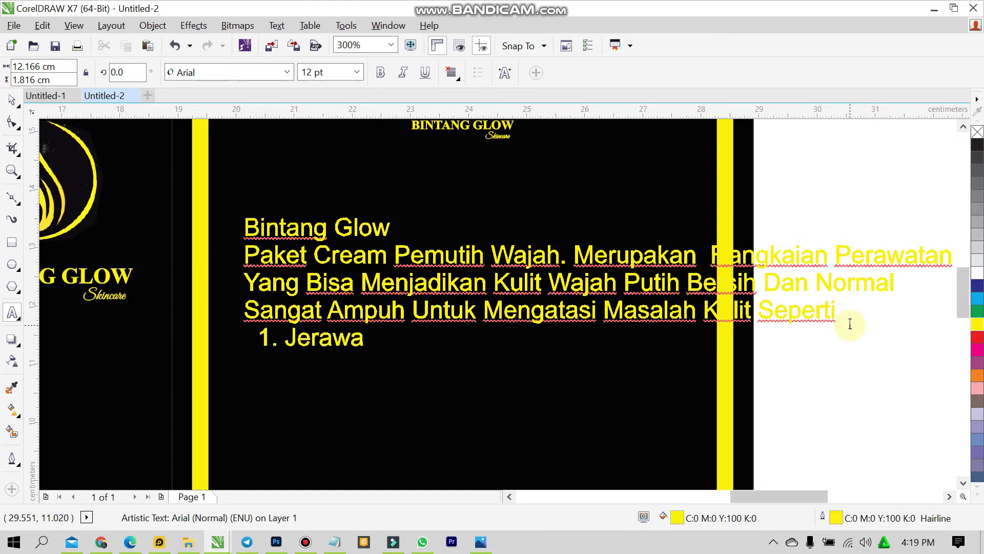
{"action": "type", "text": "t Membandel"}
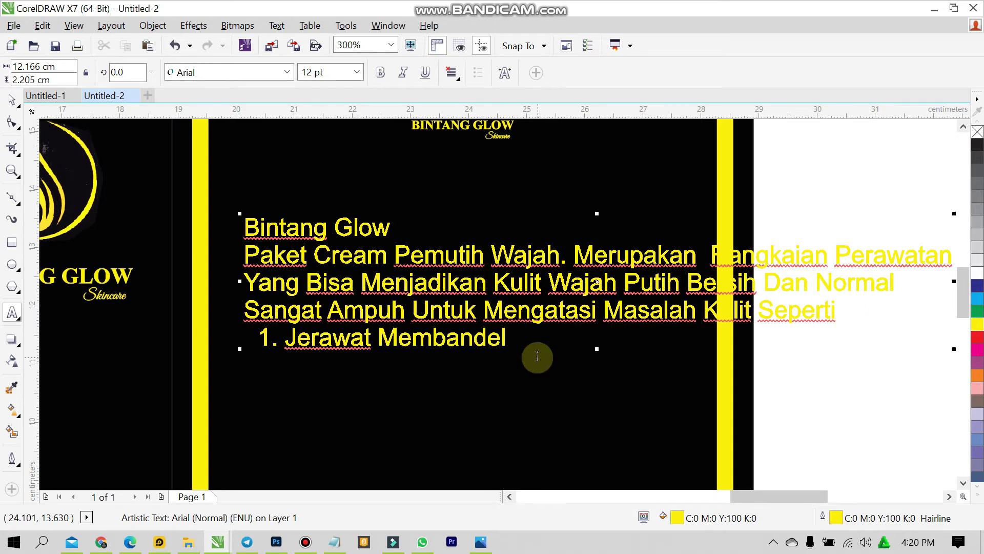
- Add the second item of the skin-problem list, reading "2. Bekas Jerawat"
{"action": "left_click", "coordinate": [512, 340]}
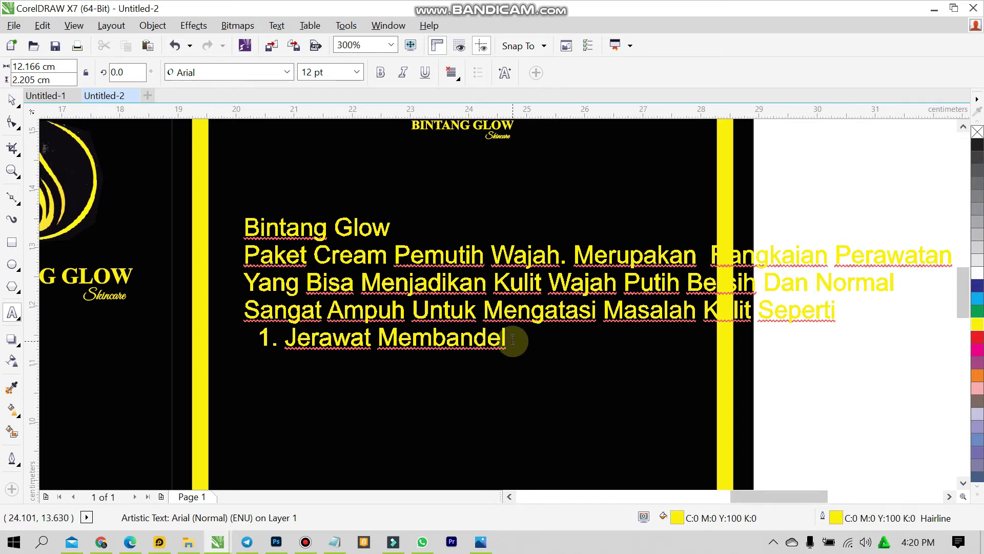
{"action": "key", "text": "Return"}
{"action": "type", "text": "2"}
{"action": "key", "text": "BackSpace"}
{"action": "type", "text": "2. Bekas Jerawat"}
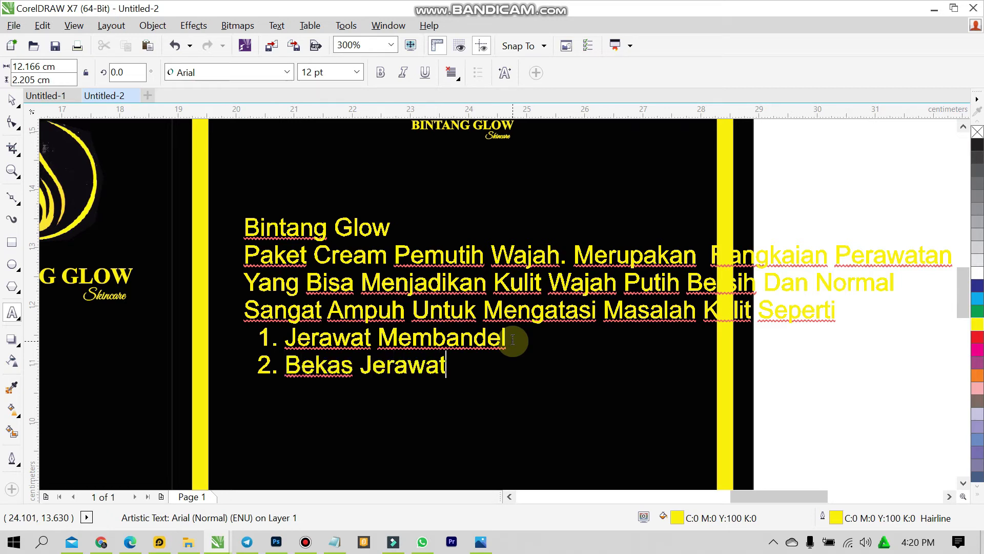
- Add the third item of the skin-problem list, reading "3. Membersihkan Komedo Pada Wajah"
{"action": "key", "text": "Return"}
{"action": "key", "text": "Return"}
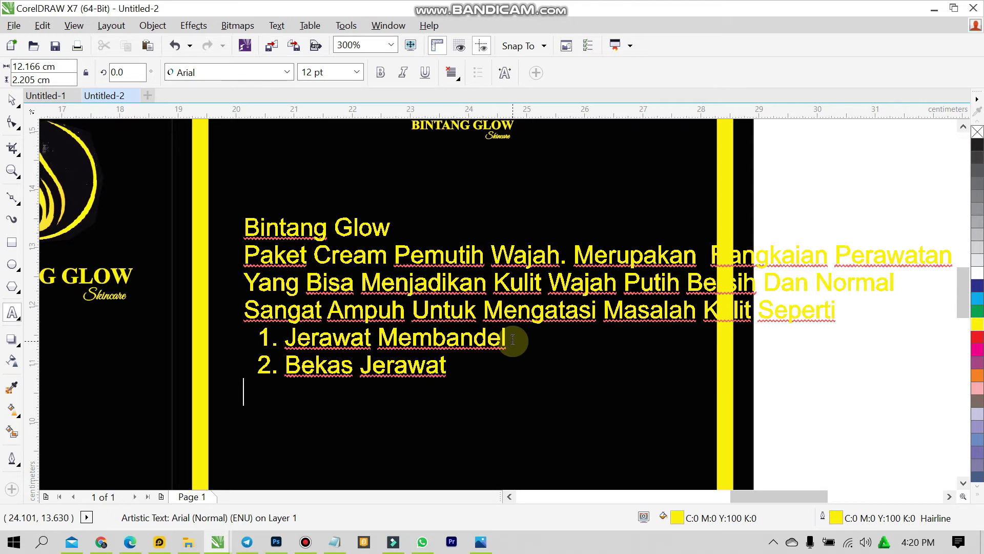
{"action": "type", "text": "3. Members"}
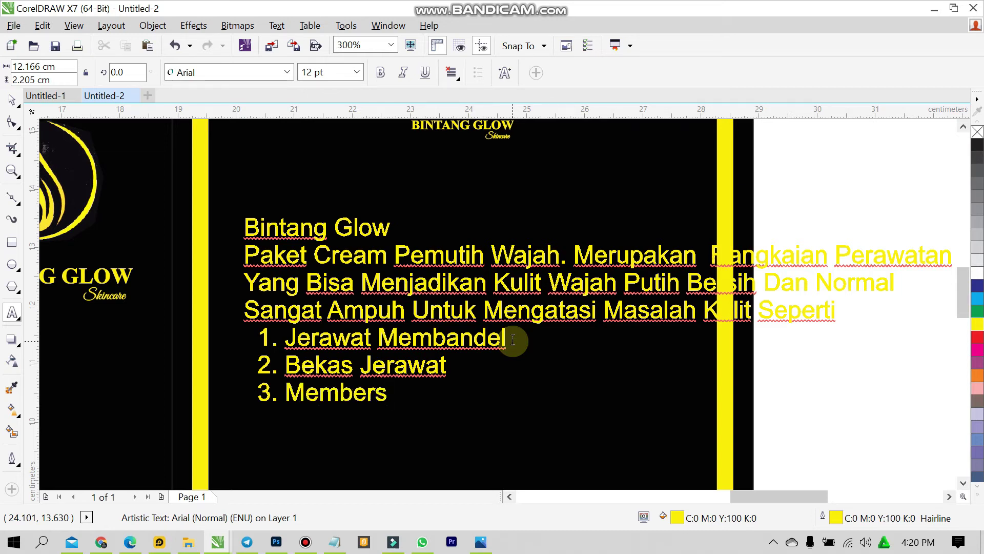
{"action": "type", "text": "ihkan Komedo Pada W"}
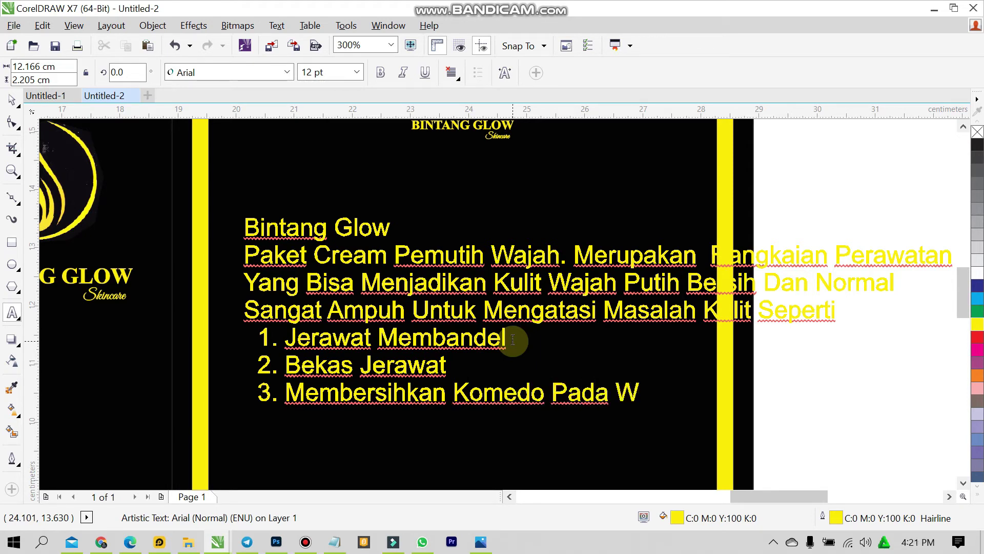
{"action": "type", "text": "ajah"}
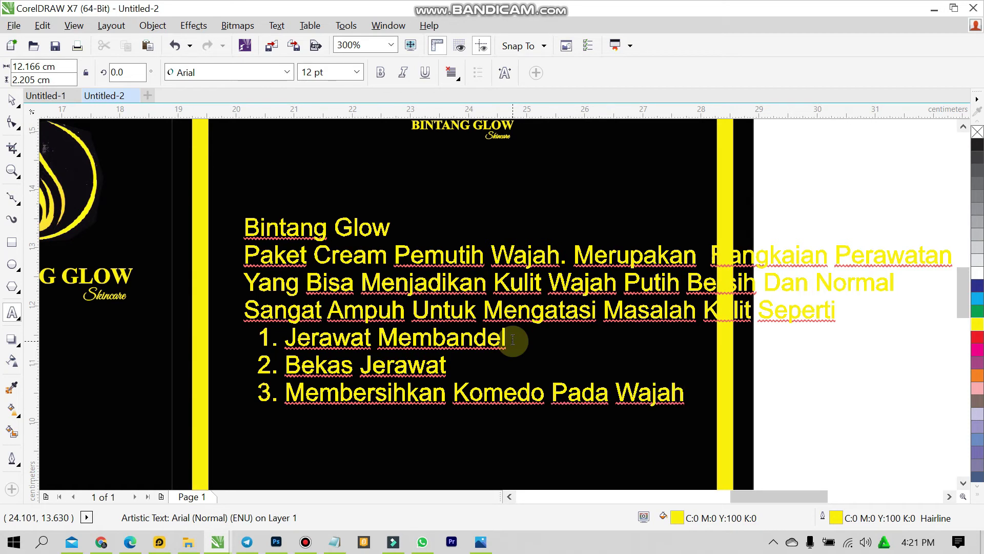
- Add the fourth item of the skin-problem list, reading "4. Membuat Kulit Wajah Putih Bersih Dan Natural"
{"action": "key", "text": "Return"}
{"action": "type", "text": "Membuat Kulit Wajah"}
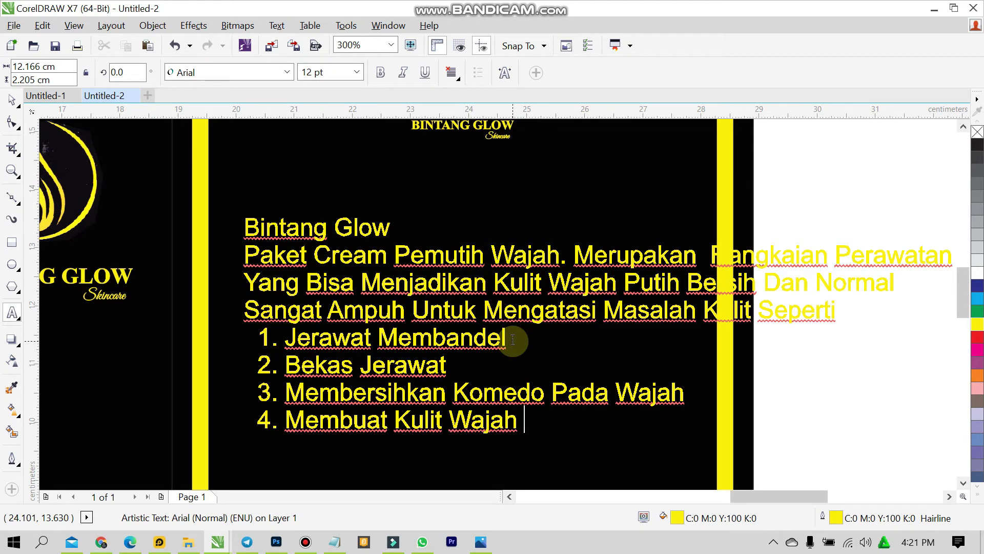
{"action": "type", "text": " Putih Bersih"}
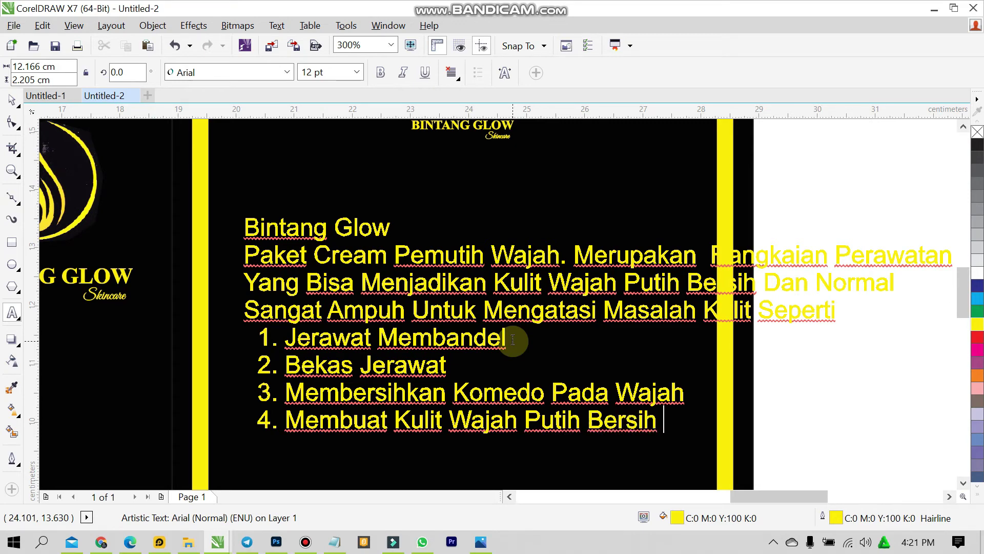
{"action": "type", "text": " d"}
{"action": "key", "text": "BackSpace"}
{"action": "type", "text": "Dan"}
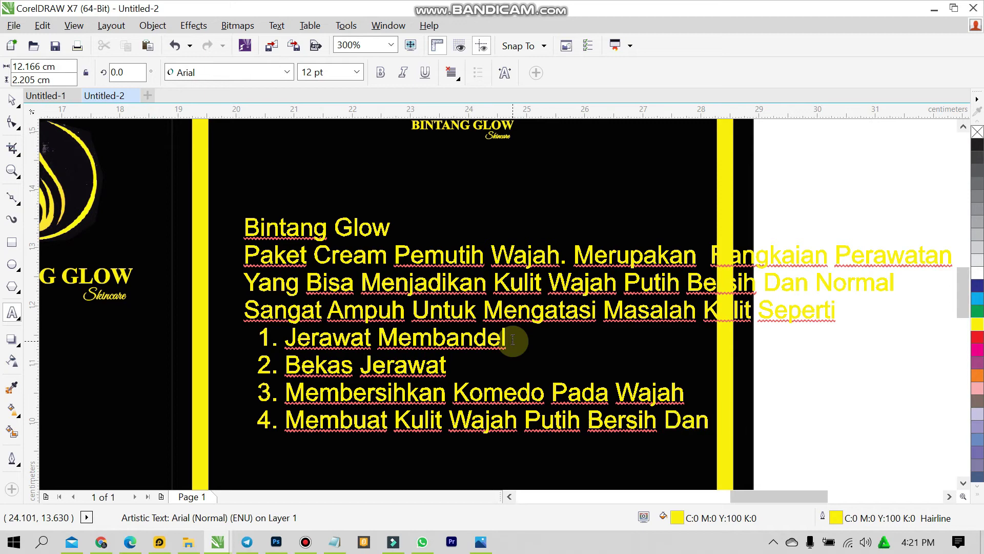
{"action": "type", "text": " Natural  "}
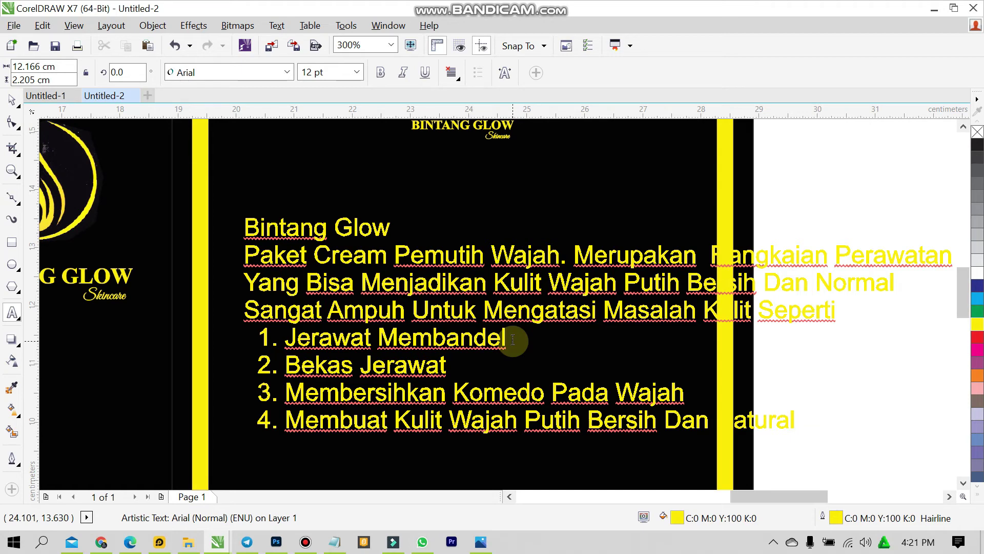
- Add the heading "Satu Paket Lengkap Terdiri Dari :" one blank line below the skin-problem list
{"action": "type", "text": "Satu Pake"}
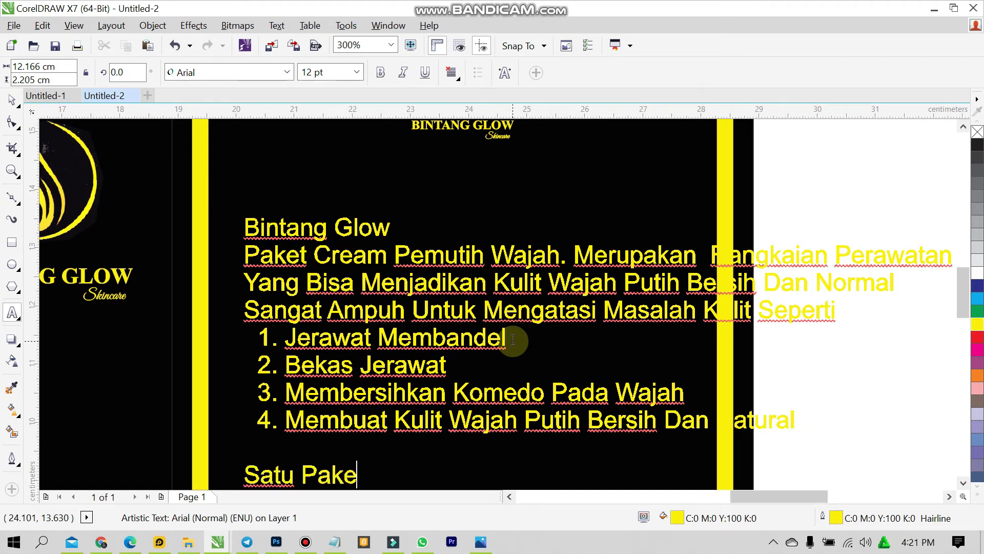
{"action": "type", "text": "t Lengk"}
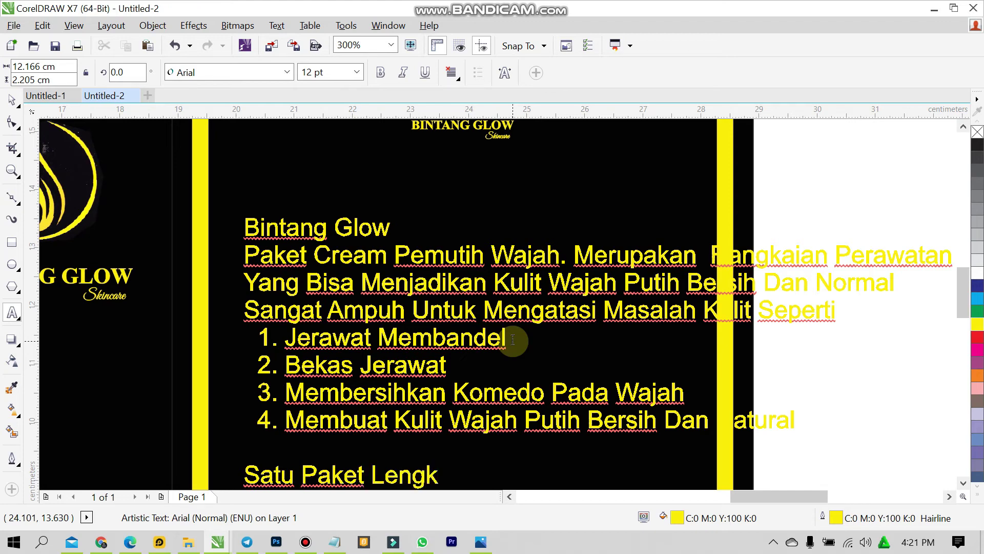
{"action": "type", "text": "ap Terdiri Dari :"}
{"action": "key", "text": "Return"}
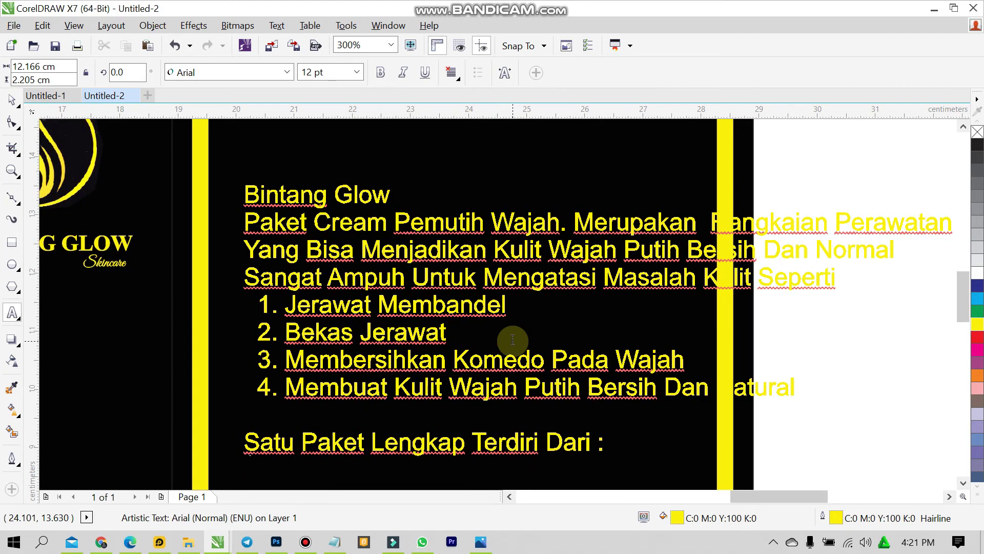
- List the package contents under the heading as "1. All Day Cream", "2. Sabun" and "3. Toner"
{"action": "type", "text": "1. All Day"}
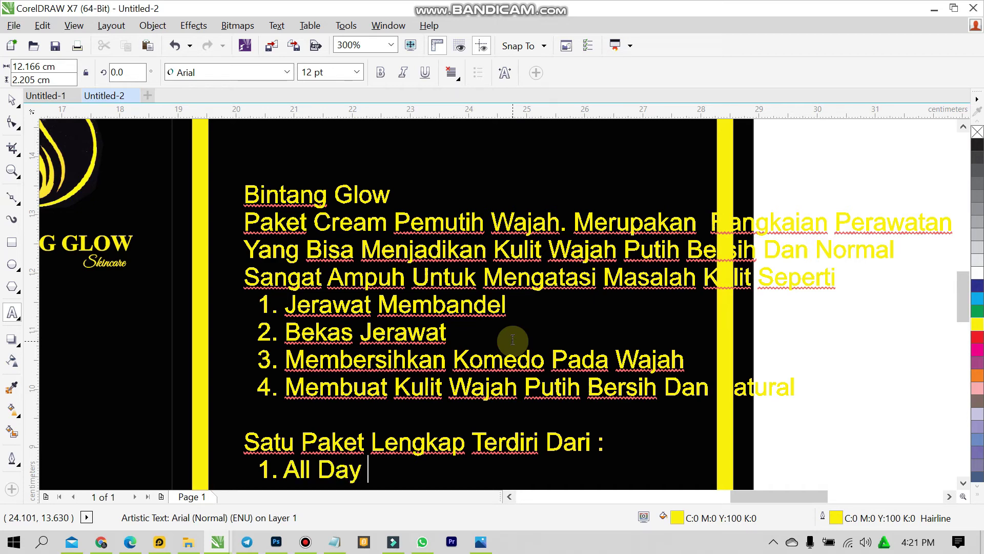
{"action": "type", "text": " Cream"}
{"action": "key", "text": "Return"}
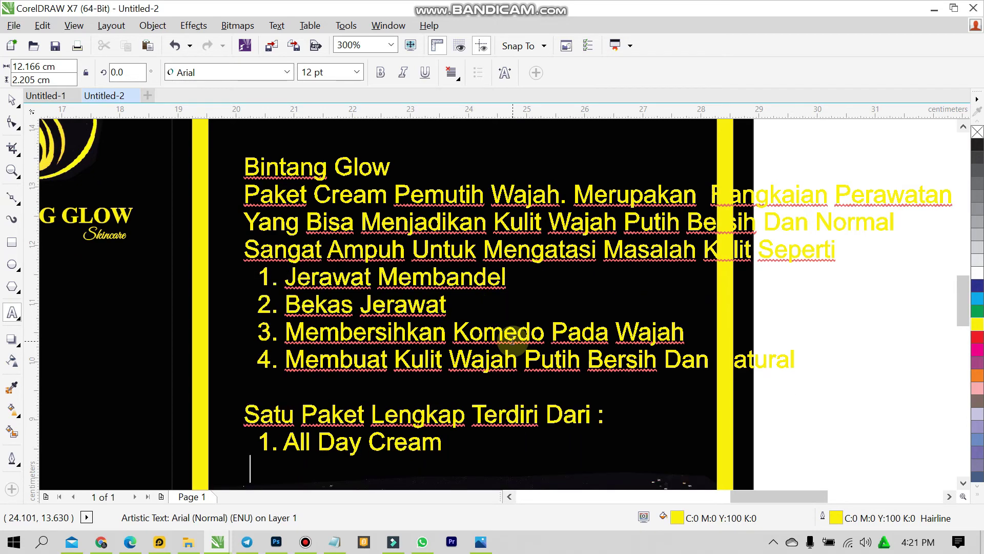
{"action": "type", "text": "2. Sabun   "}
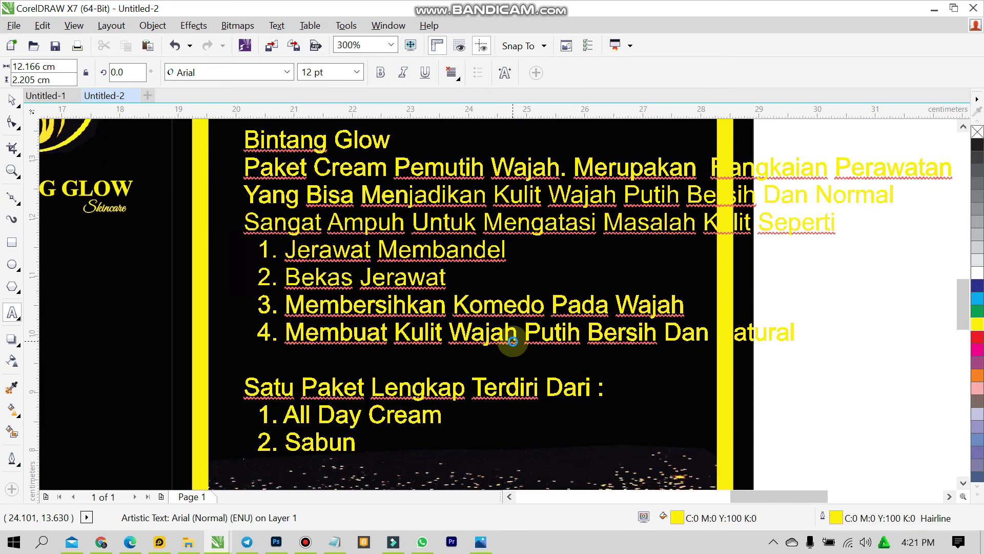
{"action": "type", "text": "3. T"}
{"action": "type", "text": "oner"}
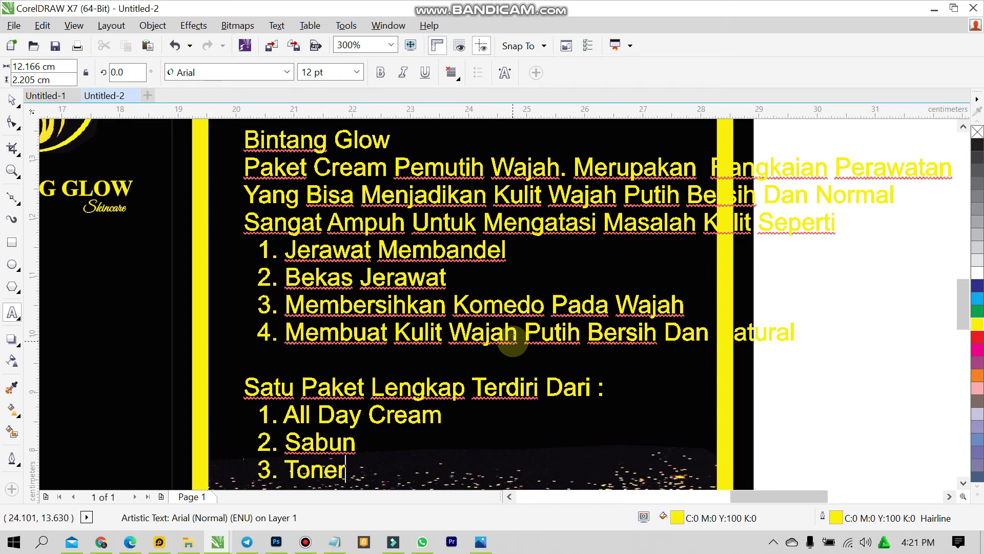
- Add the heading "Cara Pakai :" one blank line below the package contents
{"action": "scroll", "coordinate": [513, 338], "scroll_direction": "down", "scroll_amount": 2}
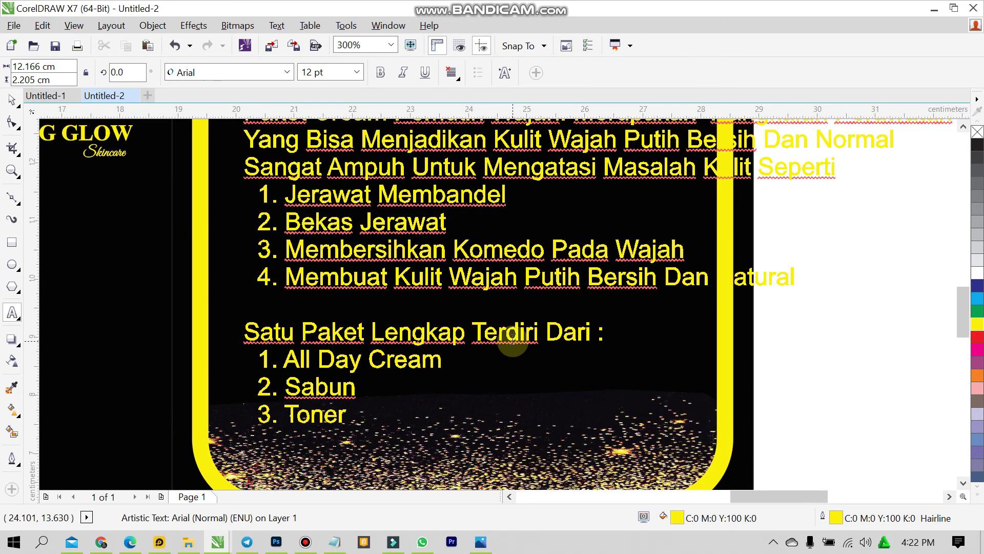
{"action": "key", "text": "Return"}
{"action": "key", "text": "Return"}
{"action": "type", "text": "Cara a"}
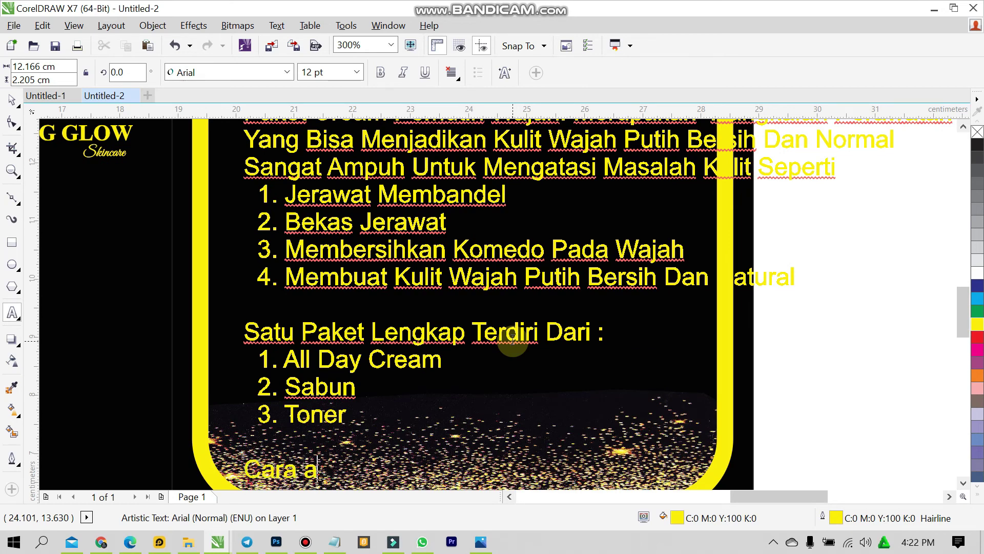
{"action": "key", "text": "BackSpace"}
{"action": "type", "text": "Pakai"}
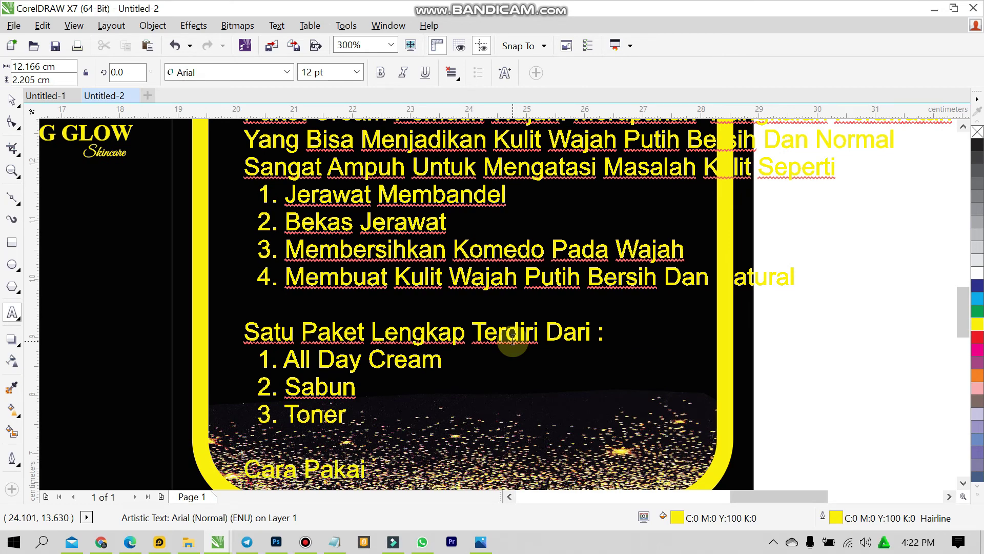
{"action": "type", "text": " :"}
{"action": "key", "text": "Return"}
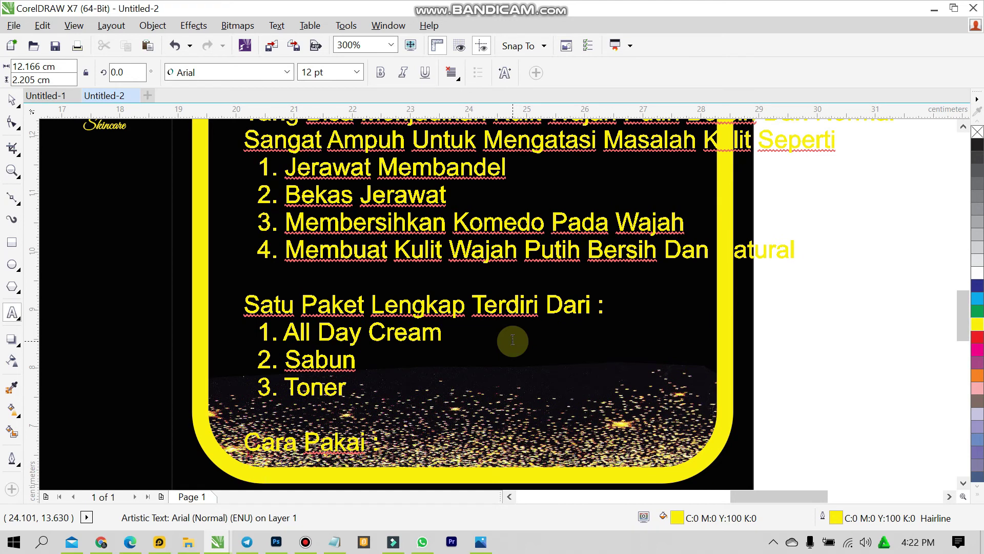
- Add the first usage instruction under "Cara Pakai :", reading "- Gunakan Sabun Untuk Cuci Muka"
{"action": "type", "text": "Gunakan 2"}
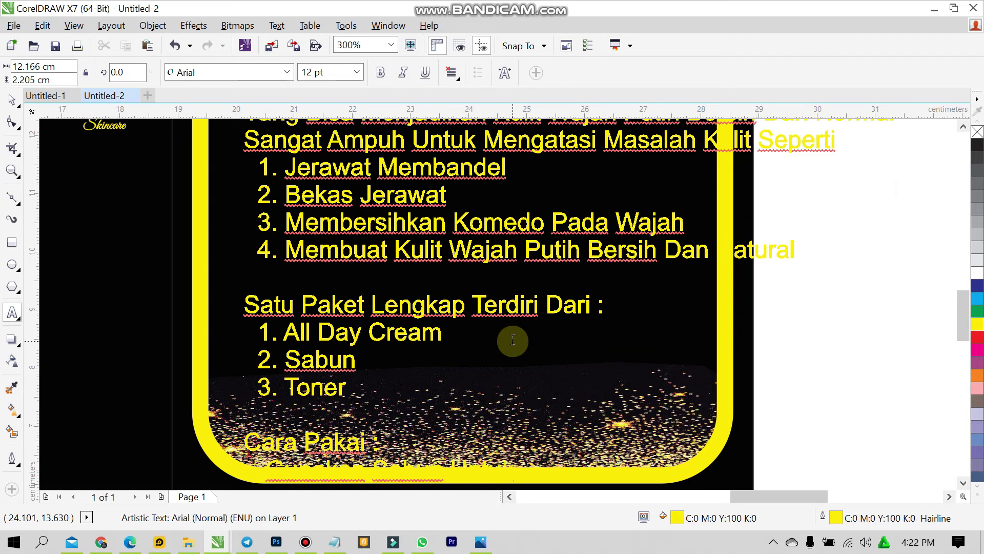
{"action": "type", "text": "i M"}
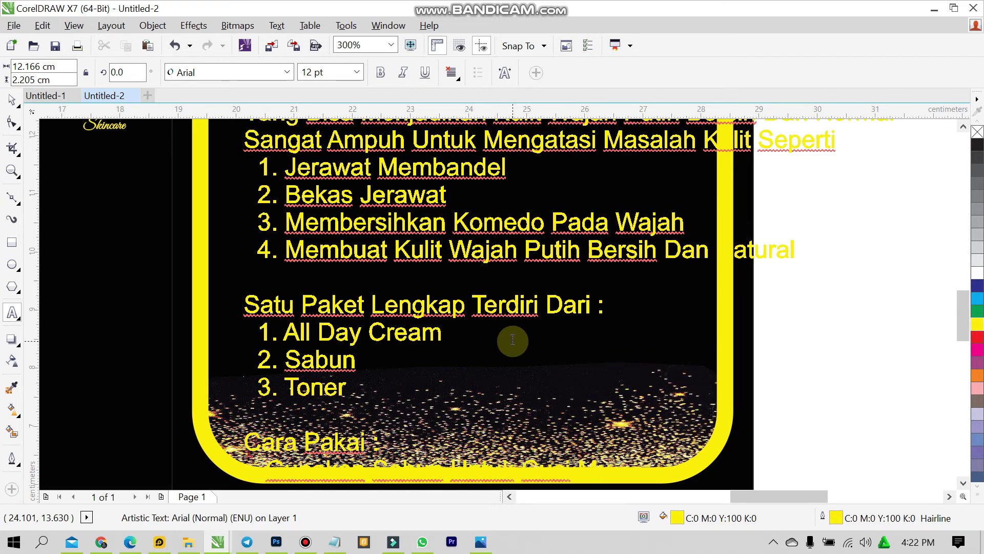
{"action": "type", "text": "uka"}
- Add the second usage instruction, reading "- Keringkan Dengan Handuk"
{"action": "scroll", "coordinate": [513, 340], "scroll_direction": "down", "scroll_amount": 1}
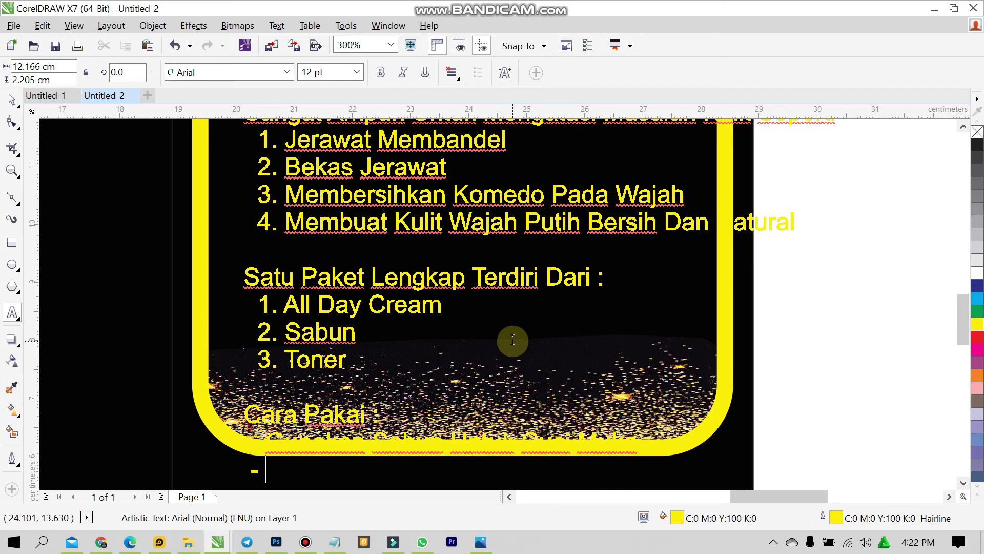
{"action": "type", "text": "Keringkan"}
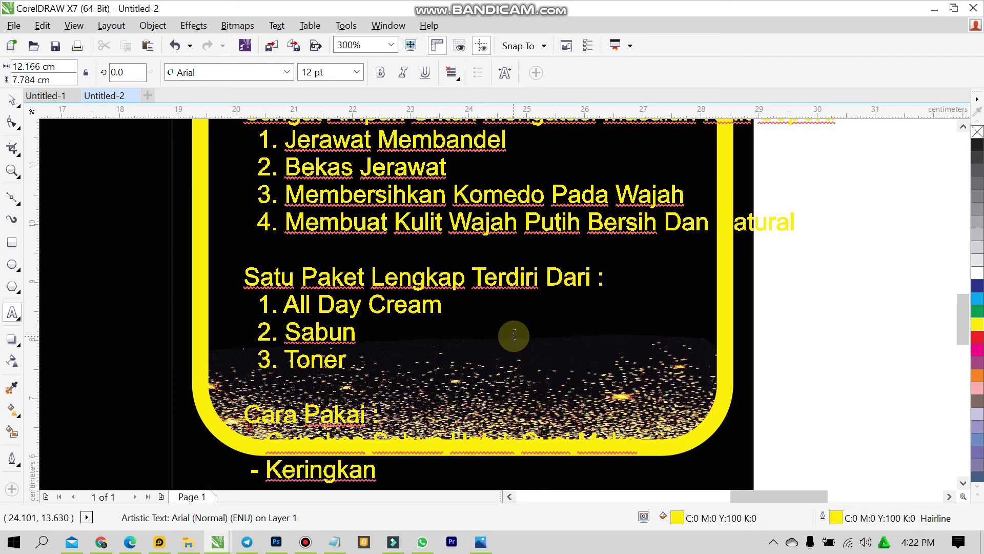
{"action": "type", "text": " Dengan Handuk"}
{"action": "scroll", "coordinate": [514, 336], "scroll_direction": "down", "scroll_amount": 1}
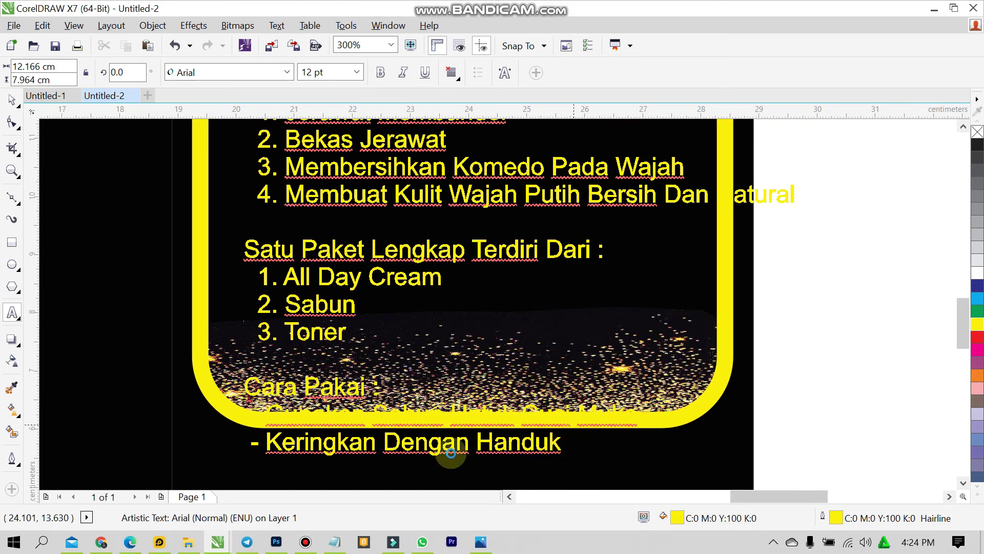
- Begin the third usage instruction on a new line with "- Oleskan Toner"
{"action": "key", "text": "shift+F12"}
{"action": "left_click", "coordinate": [569, 426]}
{"action": "key", "text": "Return"}
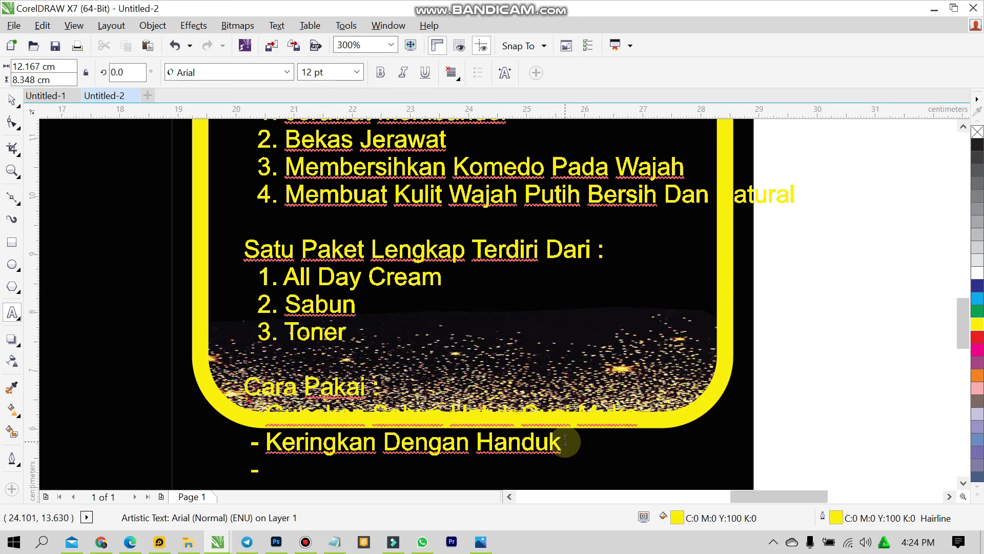
{"action": "type", "text": "- Oleskan Toner"}
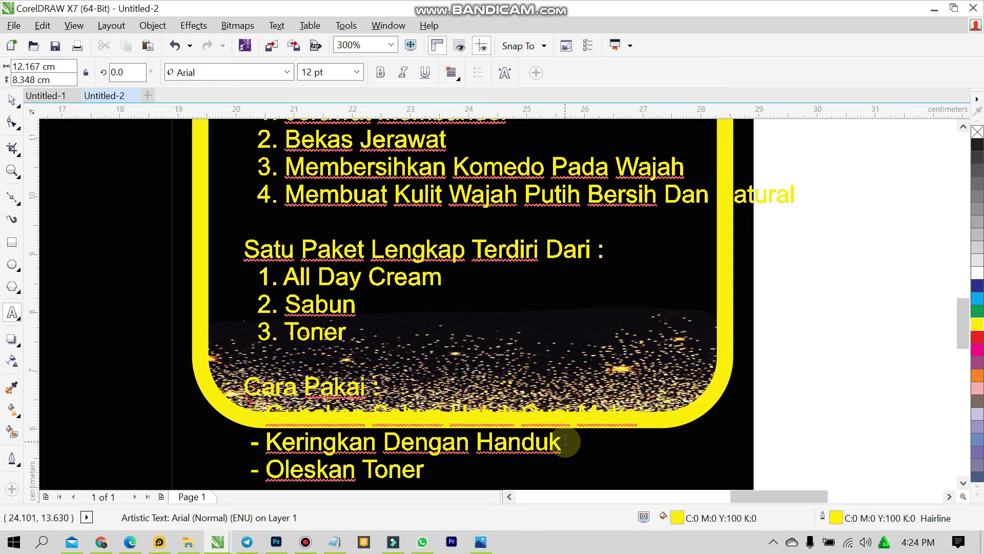
{"action": "type", "text": " dengan KApa"}
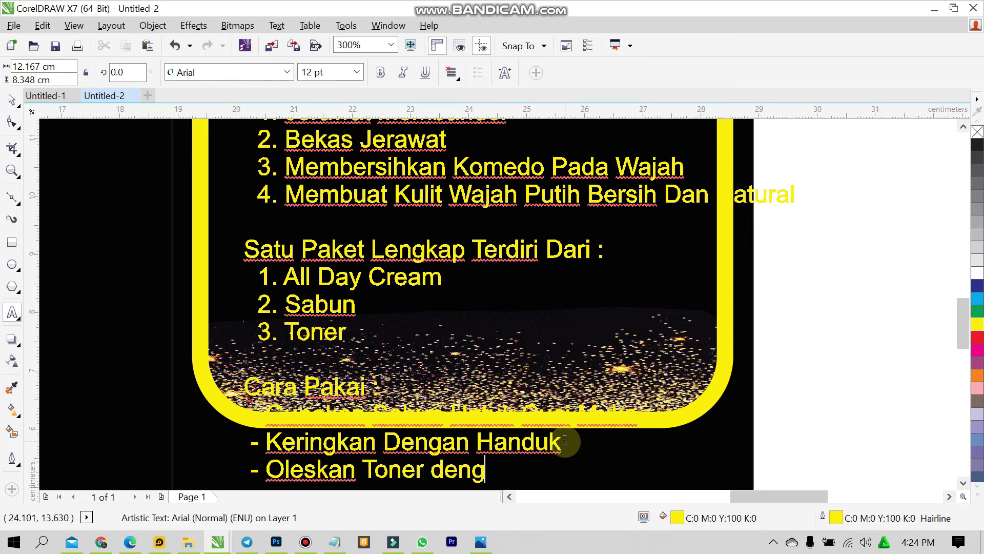
{"action": "key", "text": "BackSpace"}
{"action": "key", "text": "BackSpace"}
{"action": "key", "text": "BackSpace"}
{"action": "key", "text": "BackSpace"}
{"action": "key", "text": "BackSpace"}
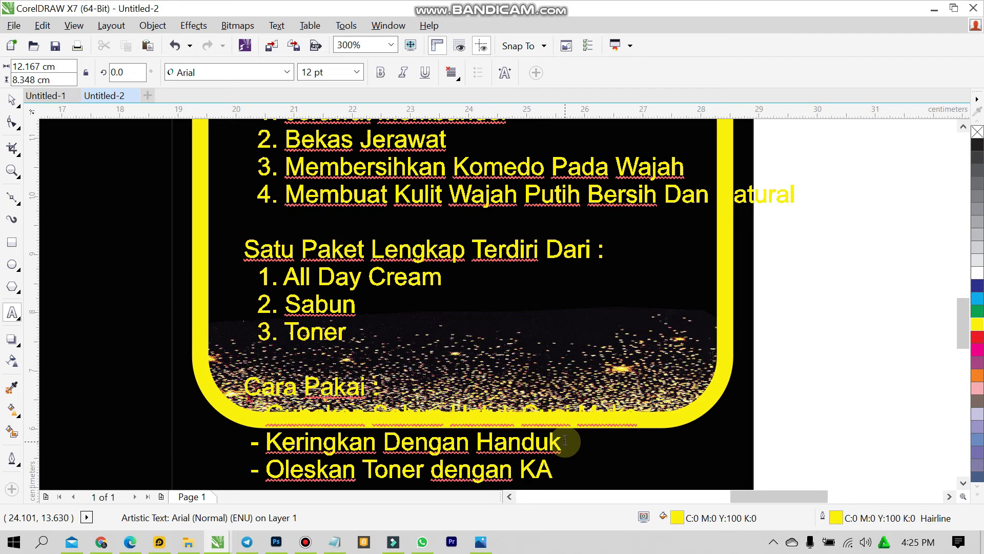
{"action": "key", "text": "BackSpace"}
{"action": "key", "text": "BackSpace"}
{"action": "key", "text": "BackSpace"}
{"action": "key", "text": "BackSpace"}
{"action": "key", "text": "BackSpace"}
{"action": "key", "text": "BackSpace"}
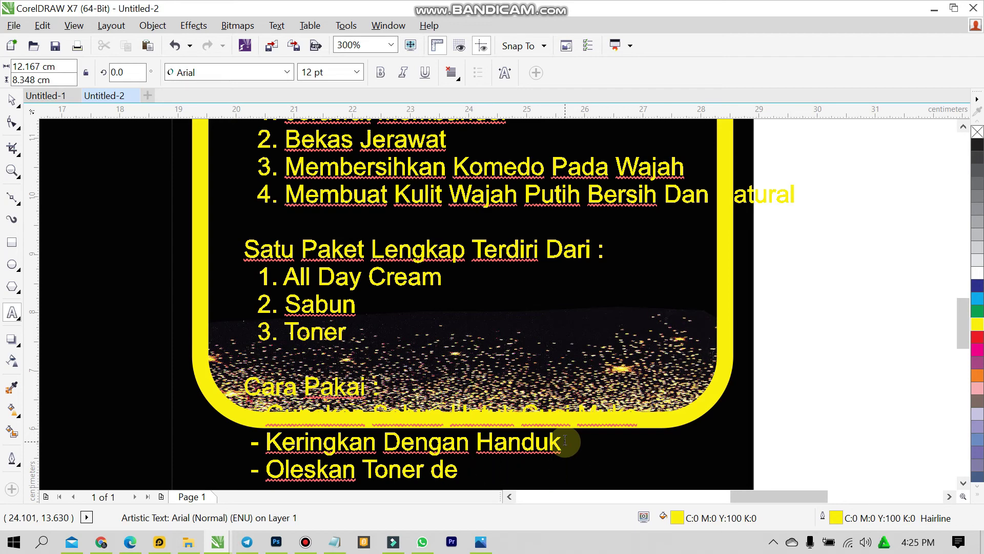
- Extend the third usage instruction with "Dengan Kapas Untuk Membersihkan" after "- Oleskan Toner"
{"action": "type", "text": "Dengan Kapa"}
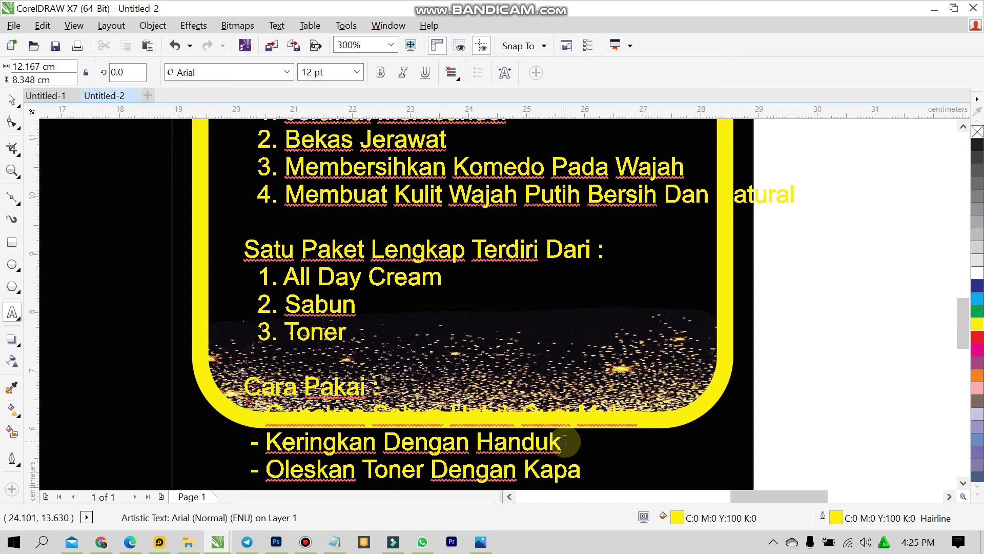
{"action": "type", "text": "s Untuk"}
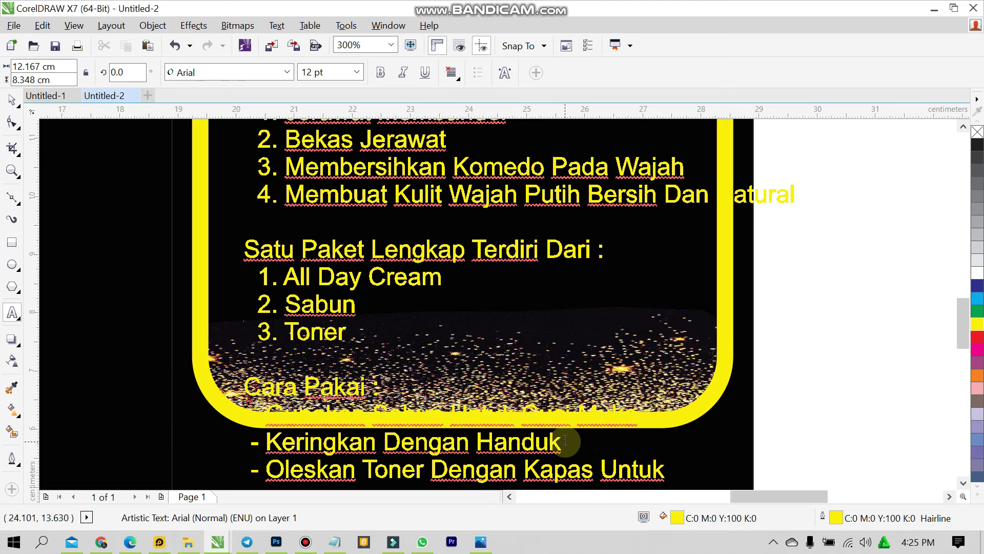
{"action": "type", "text": " Member"}
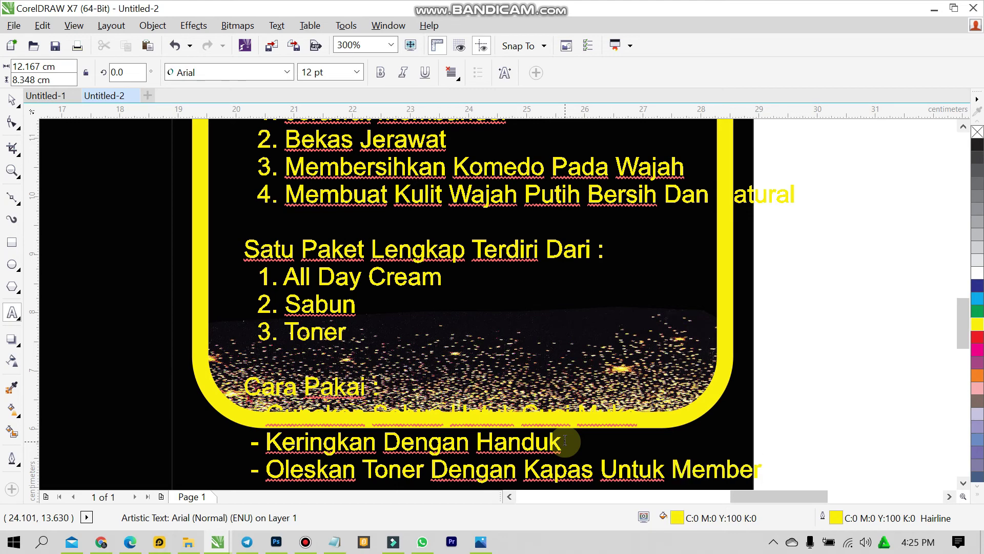
{"action": "type", "text": "sihkan"}
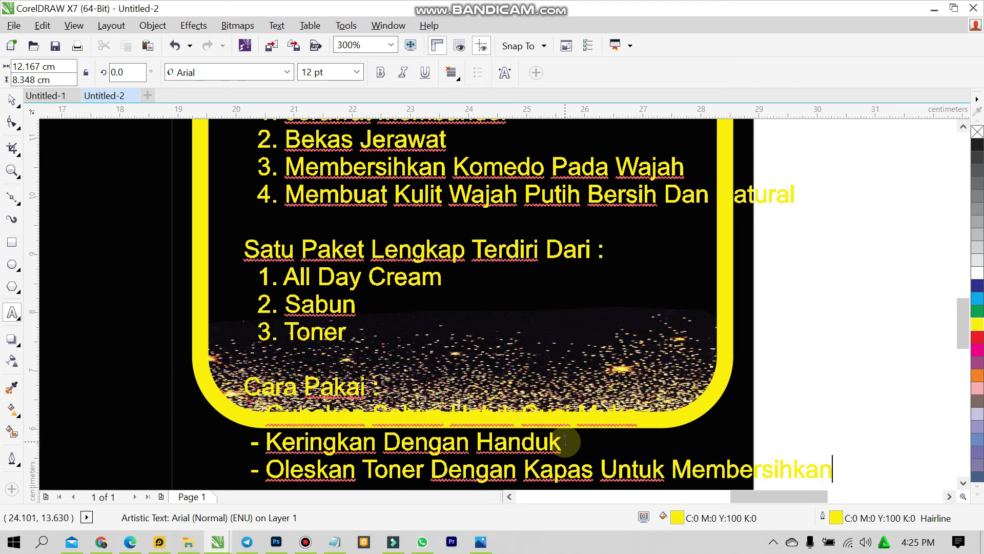
- Continue the third usage instruction on an indented second line reading "Sisa Kotoran Diwajah"
{"action": "key", "text": "Return"}
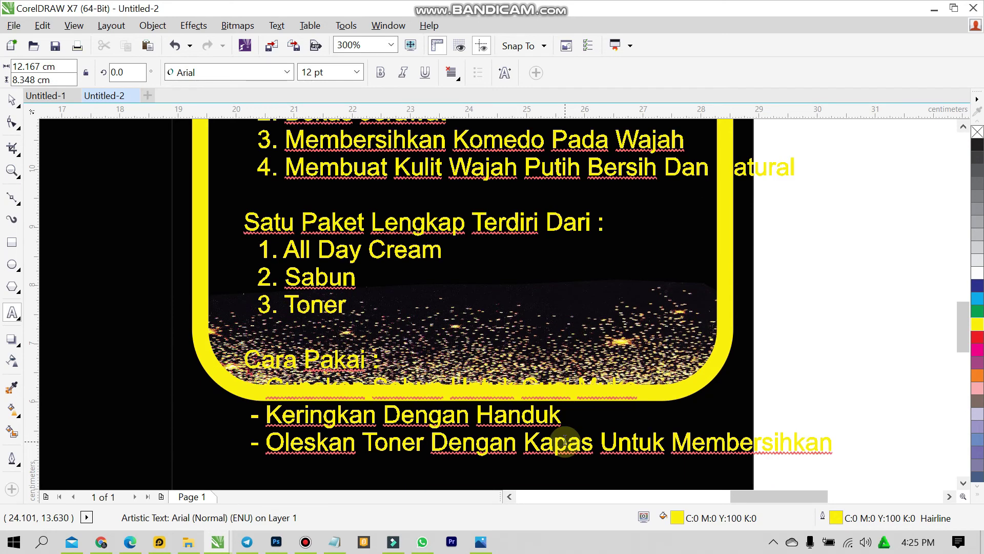
{"action": "type", "text": "Sisa Kotora"}
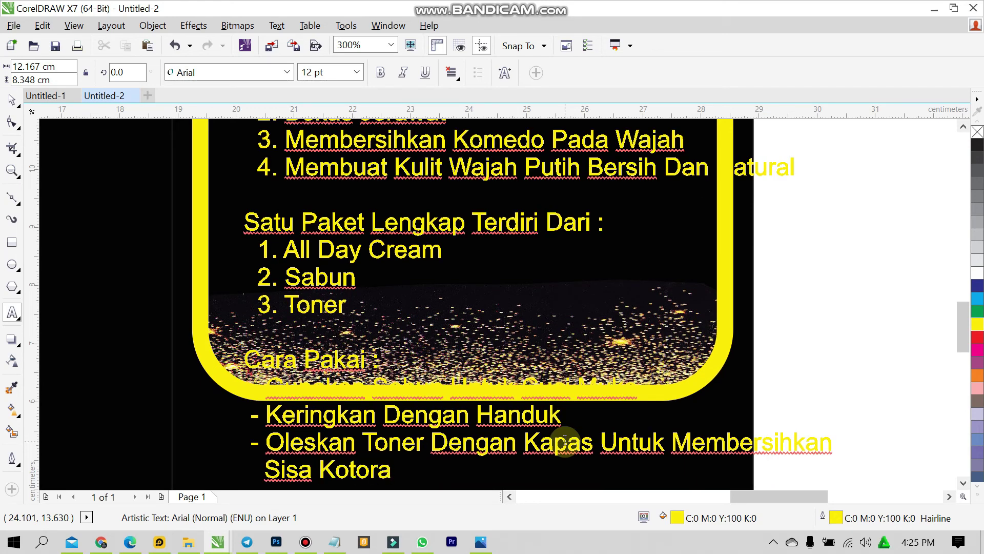
{"action": "type", "text": "n Di"}
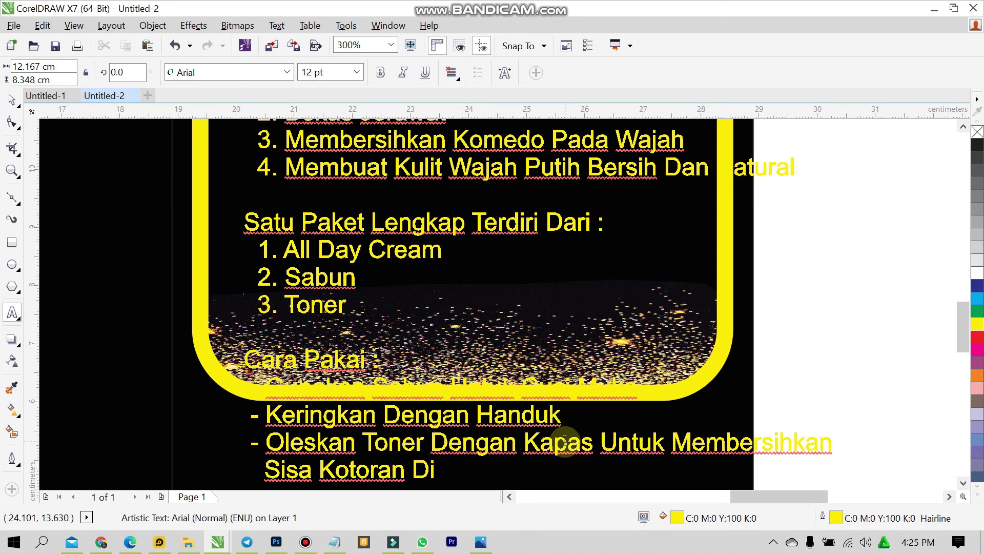
{"action": "type", "text": "Wa"}
{"action": "key", "text": "BackSpace"}
{"action": "type", "text": "Waja"}
{"action": "key", "text": "BackSpace"}
{"action": "key", "text": "BackSpace"}
{"action": "key", "text": "BackSpace"}
{"action": "key", "text": "BackSpace"}
{"action": "type", "text": "iwajah"}
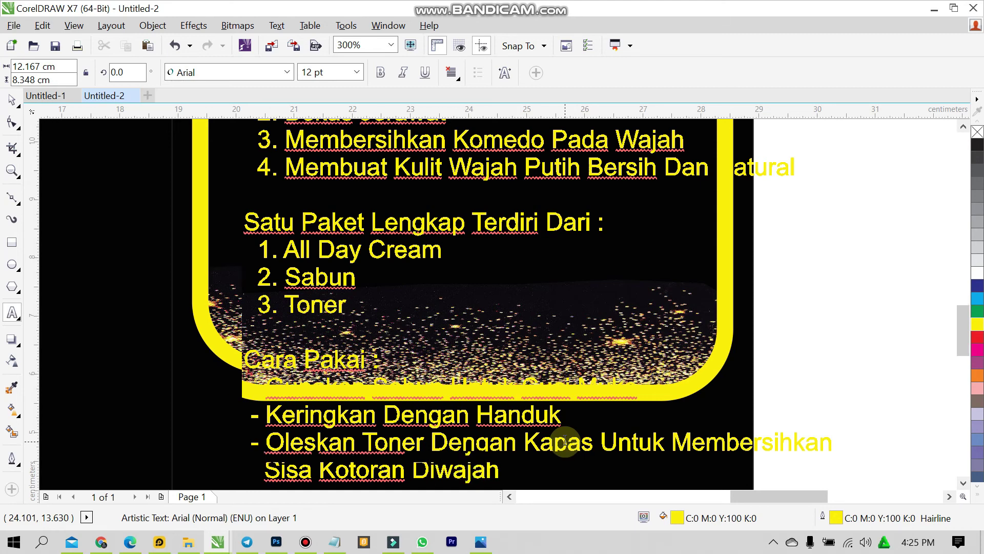
- Add the fourth usage instruction on a new line, reading "- Oleskan Cream Siang/Malam Tipis Tipis", and finish editing the text
{"action": "scroll", "coordinate": [565, 441], "scroll_direction": "down", "scroll_amount": 1}
{"action": "type", "text": "- Oleskan"}
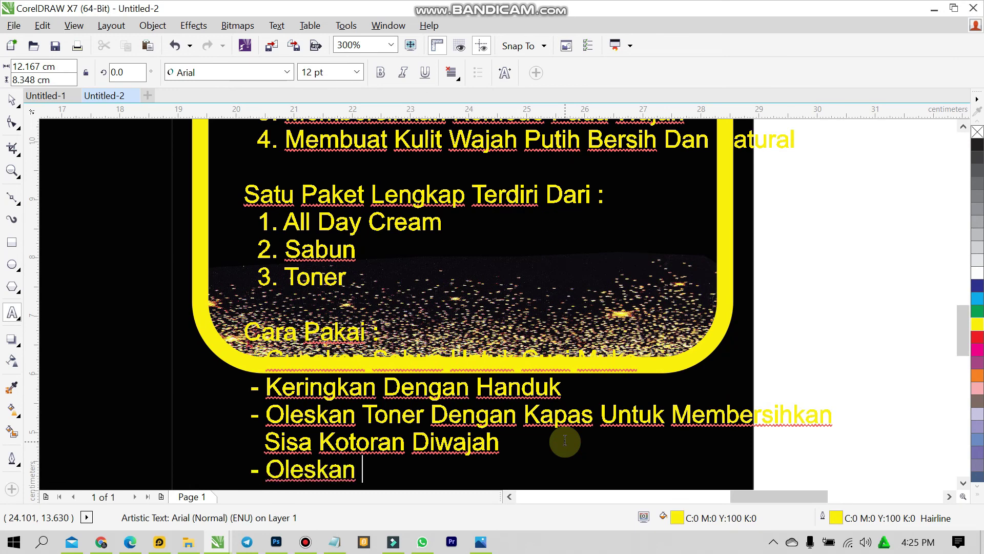
{"action": "type", "text": " Cream"}
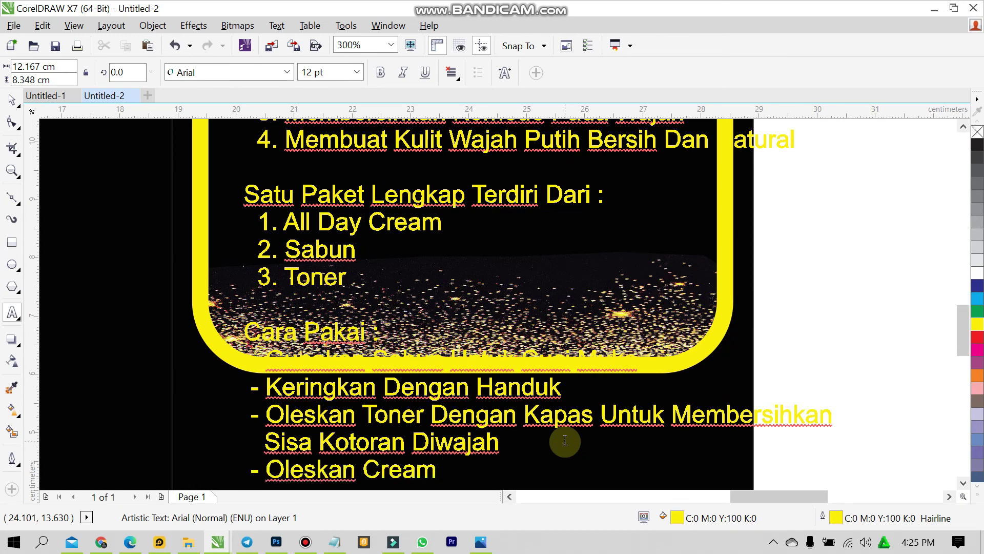
{"action": "type", "text": " Saiang/Malam"}
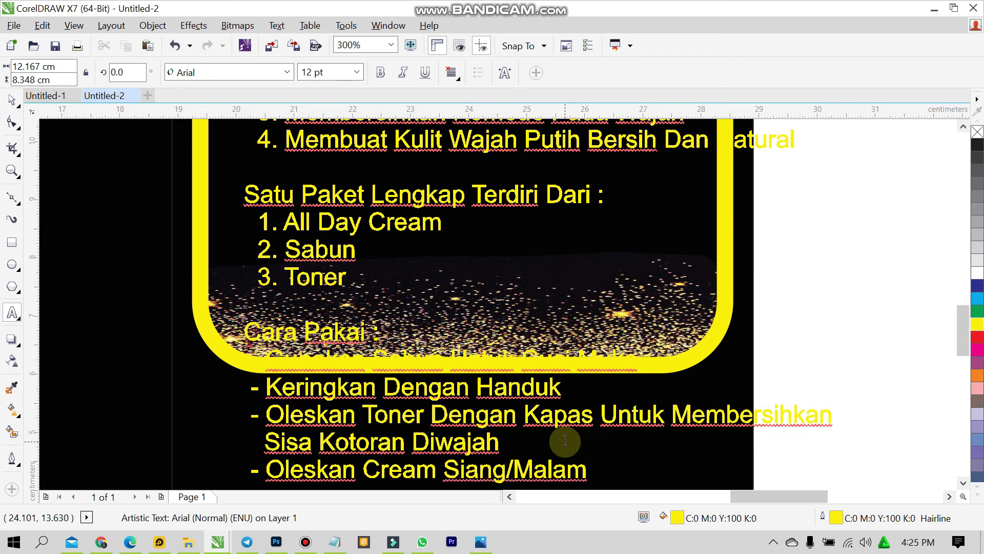
{"action": "type", "text": " Tipis TIpis"}
{"action": "key", "text": "BackSpace"}
{"action": "key", "text": "BackSpace"}
{"action": "key", "text": "BackSpace"}
{"action": "key", "text": "BackSpace"}
{"action": "type", "text": "ipis"}
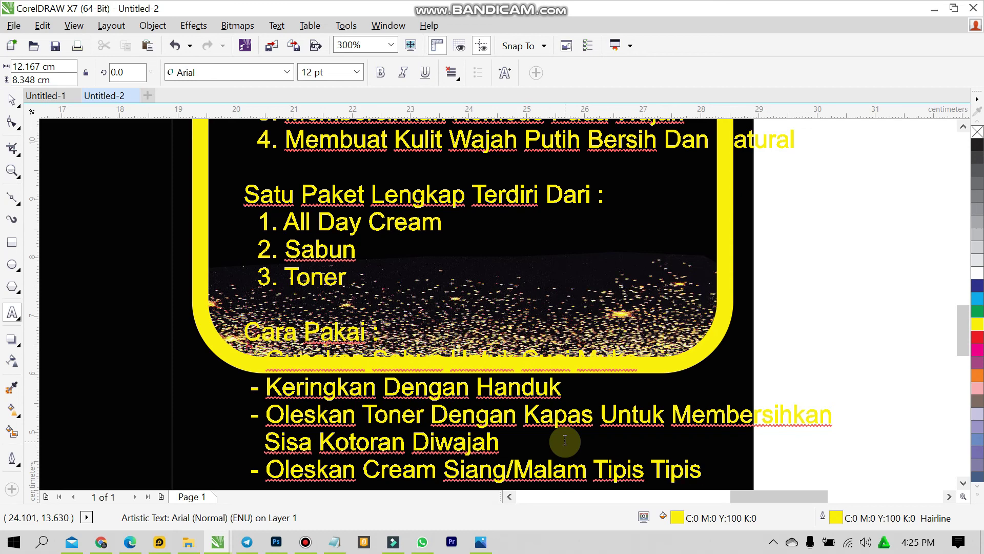
{"action": "key", "text": "ctrl+space"}
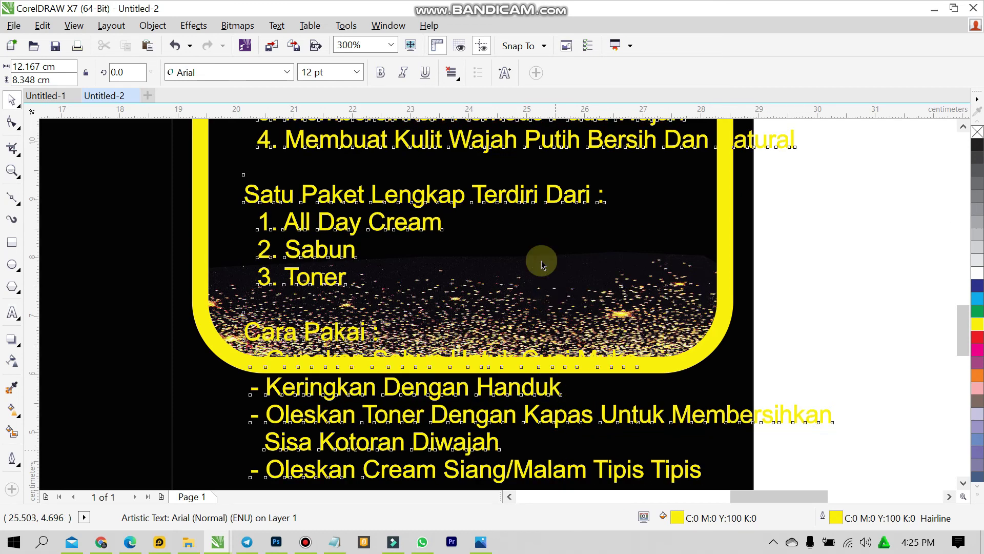
- Change the font of the whole description text block to Times New Roman
{"action": "scroll", "coordinate": [547, 272], "scroll_direction": "down", "scroll_amount": 2}
{"action": "scroll", "coordinate": [547, 272], "scroll_direction": "down", "scroll_amount": 2}
{"action": "scroll", "coordinate": [539, 189], "scroll_direction": "up", "scroll_amount": 2}
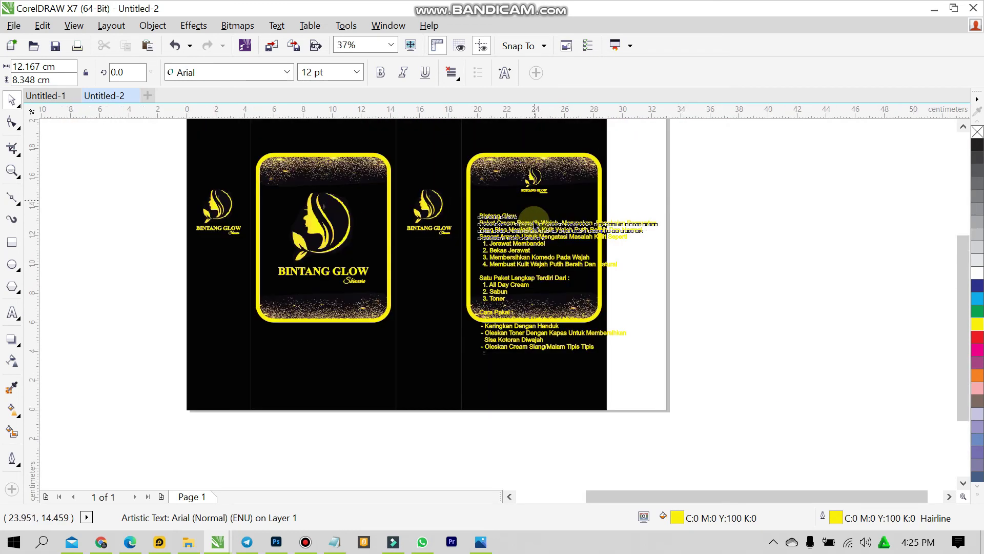
{"action": "left_click", "coordinate": [287, 72]}
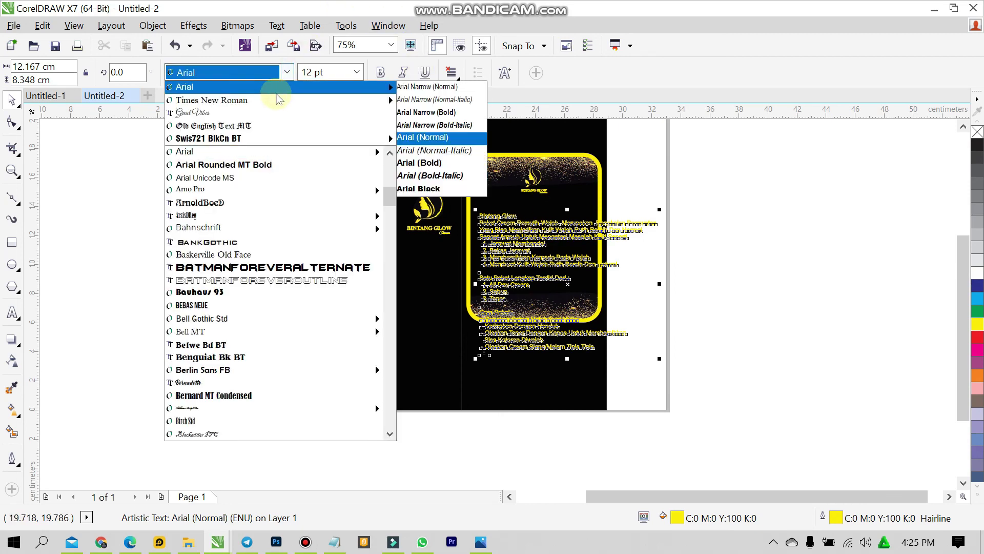
{"action": "left_click", "coordinate": [276, 103]}
- Scale the description text down to about 8.155 pt (7.399 × 6.572 cm) and place it inside the yellow frame below the small logo
{"action": "scroll", "coordinate": [567, 237], "scroll_direction": "up", "scroll_amount": 2}
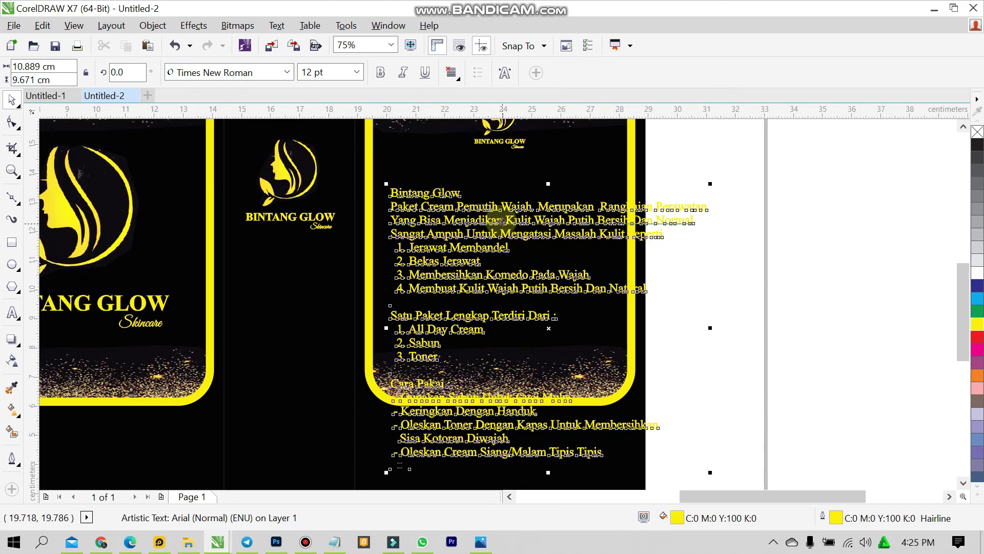
{"action": "left_click", "coordinate": [502, 215]}
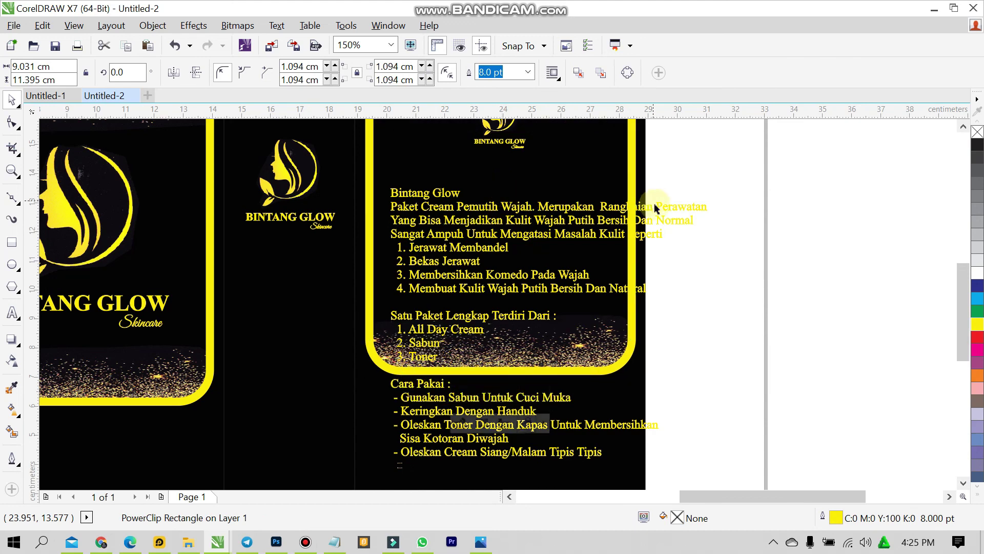
{"action": "left_click_drag", "start_coordinate": [661, 210], "coordinate": [599, 348]}
{"action": "key", "text": "Escape"}
{"action": "left_click_drag", "start_coordinate": [467, 221], "coordinate": [454, 219]}
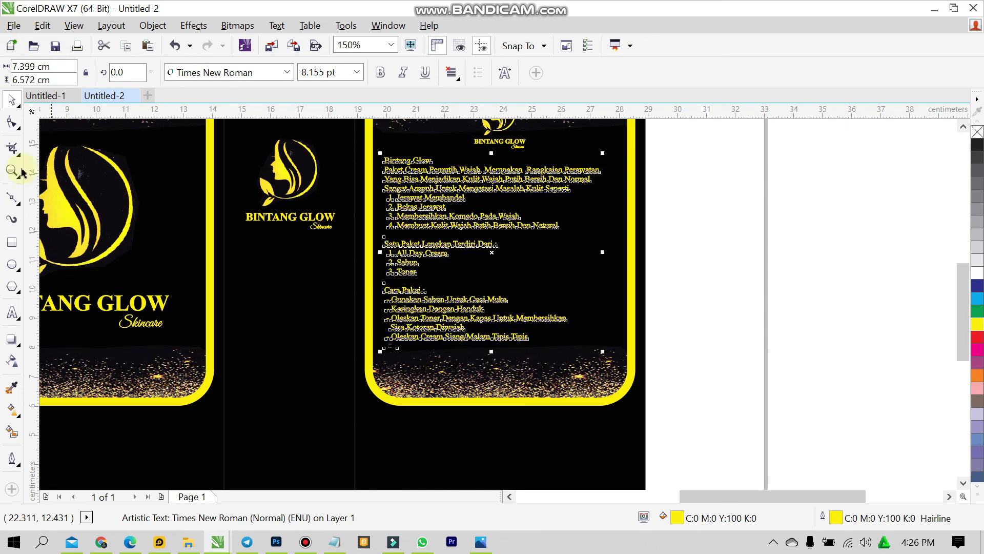
{"action": "left_click", "coordinate": [676, 204]}
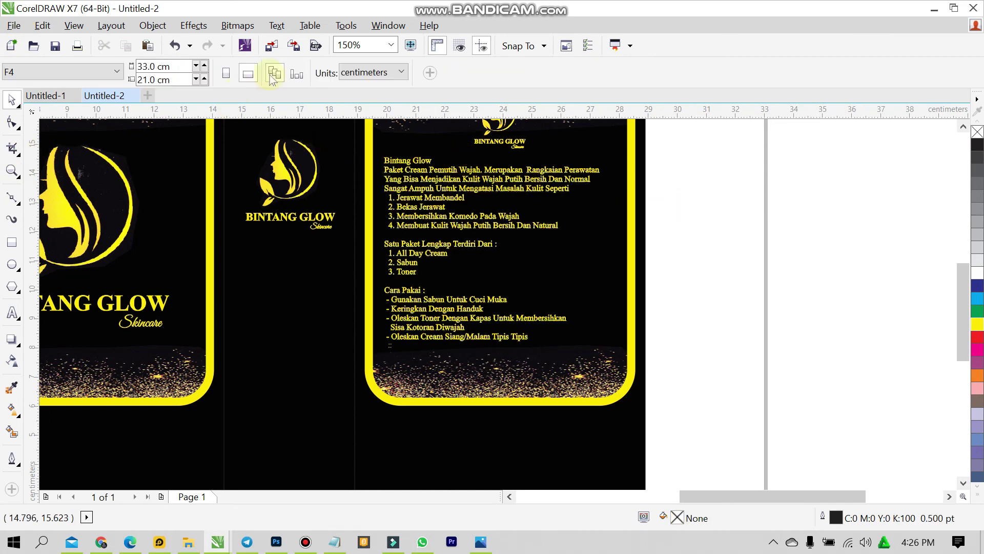
{"action": "left_click", "coordinate": [390, 45]}
{"action": "left_click", "coordinate": [354, 72]}
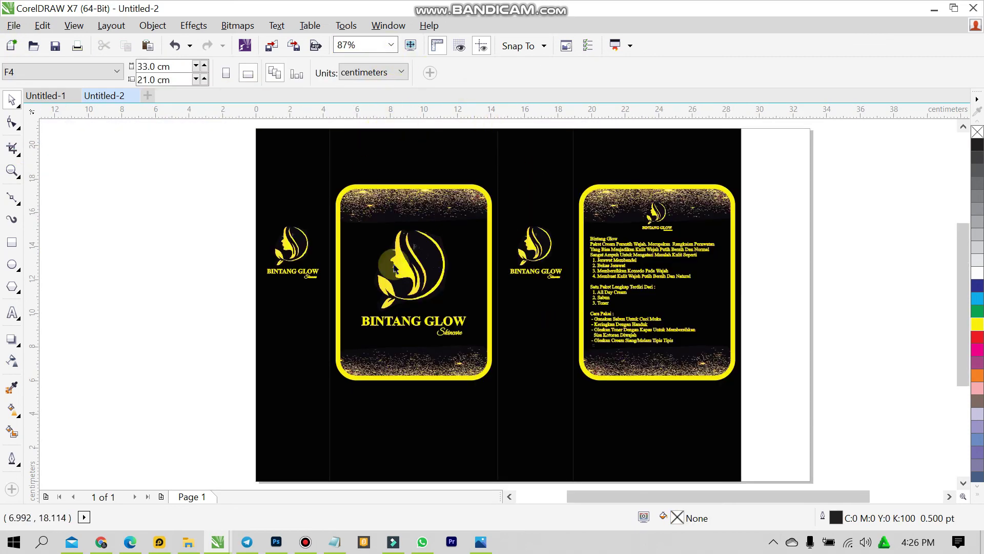